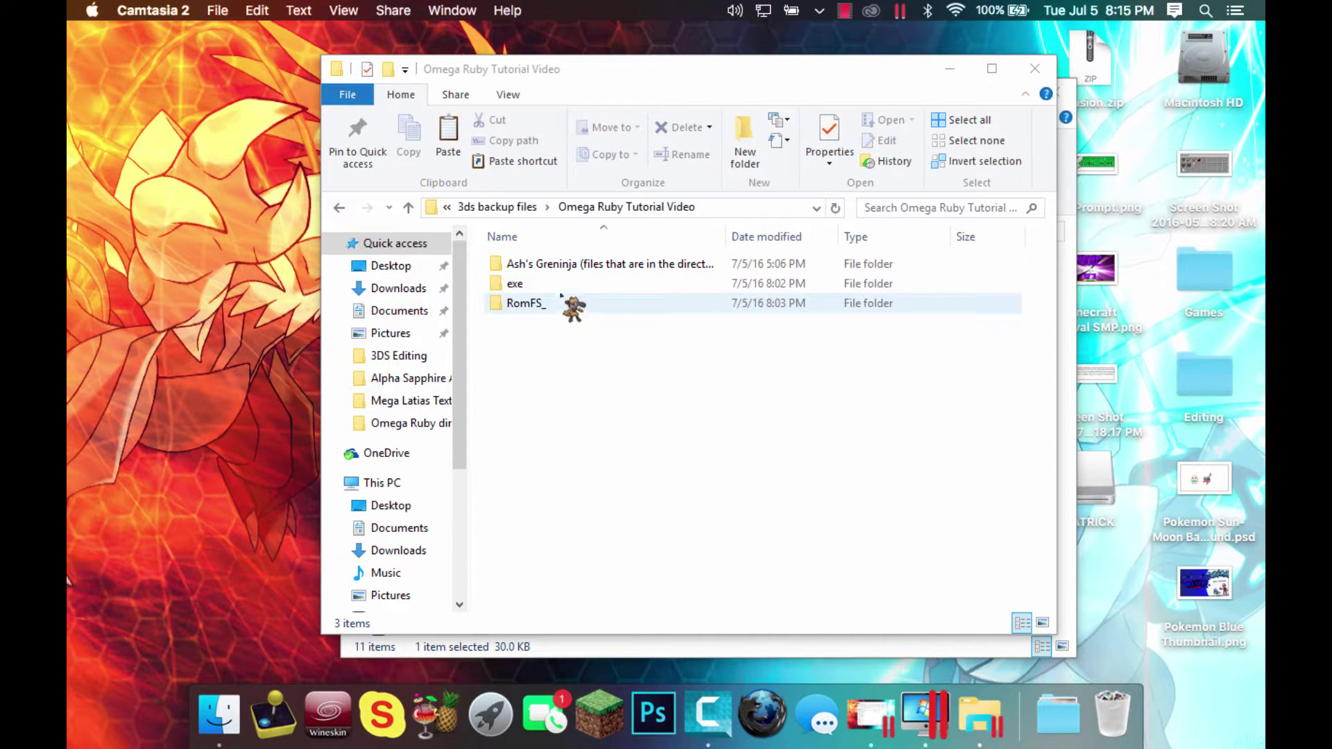
{"action": "left_click", "coordinate": [580, 264]}
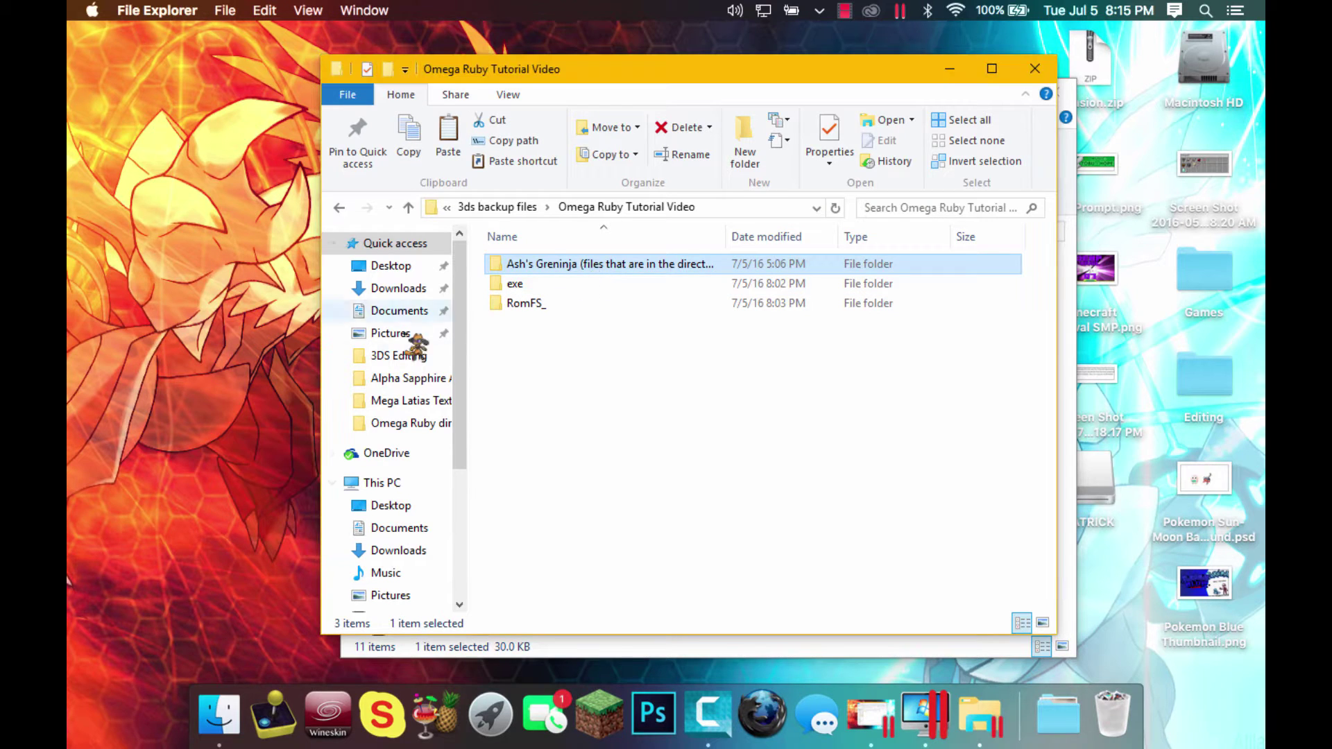
{"action": "left_click", "coordinate": [683, 494]}
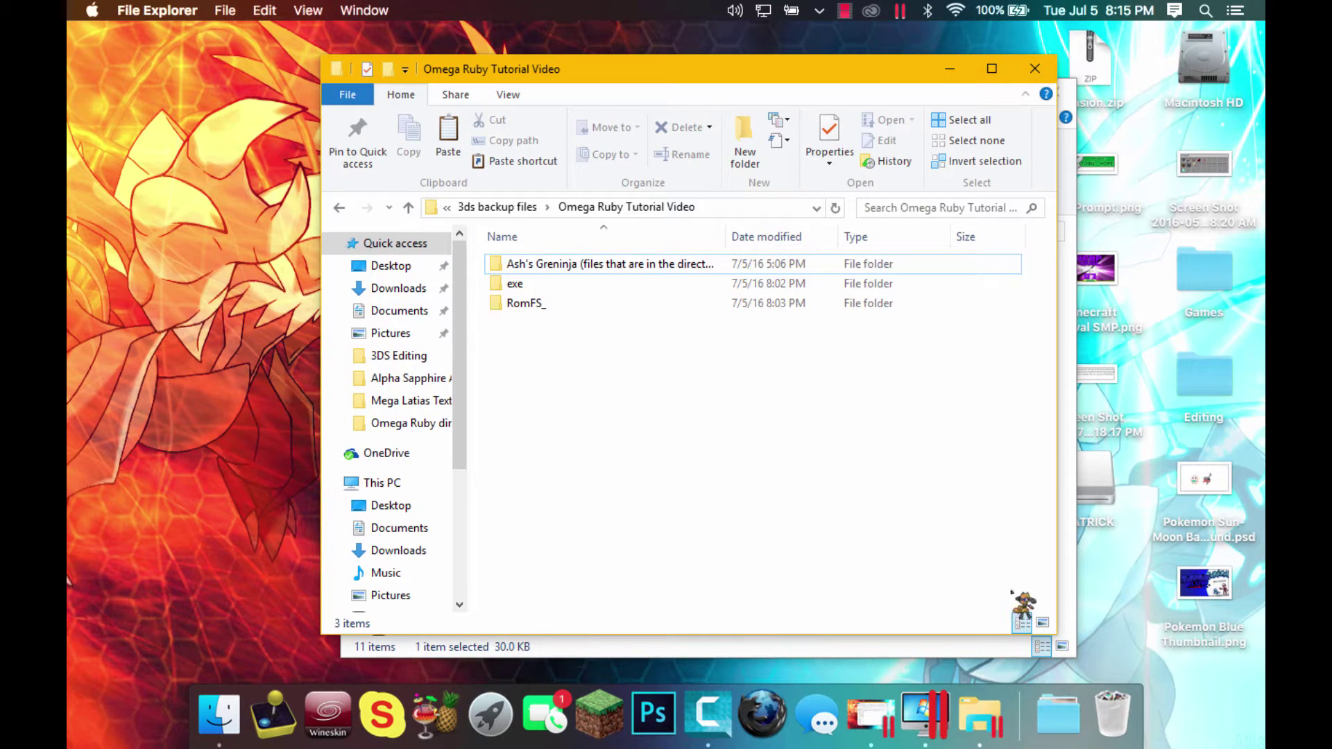
{"action": "left_click_drag", "start_coordinate": [883, 70], "coordinate": [852, 56]}
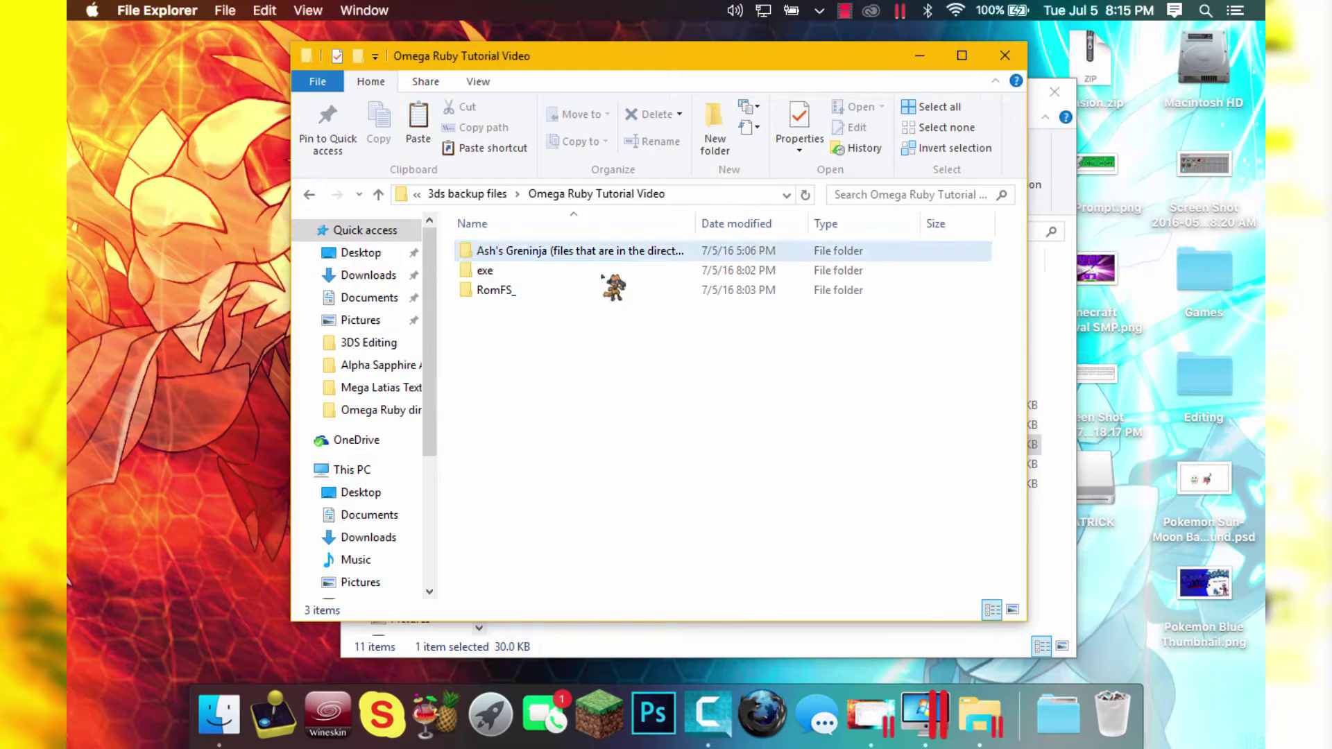
Look at the files inside the Ash's Greninja folder and return to the Omega Ruby Tutorial Video folder
{"action": "mouse_move", "coordinate": [602, 276]}
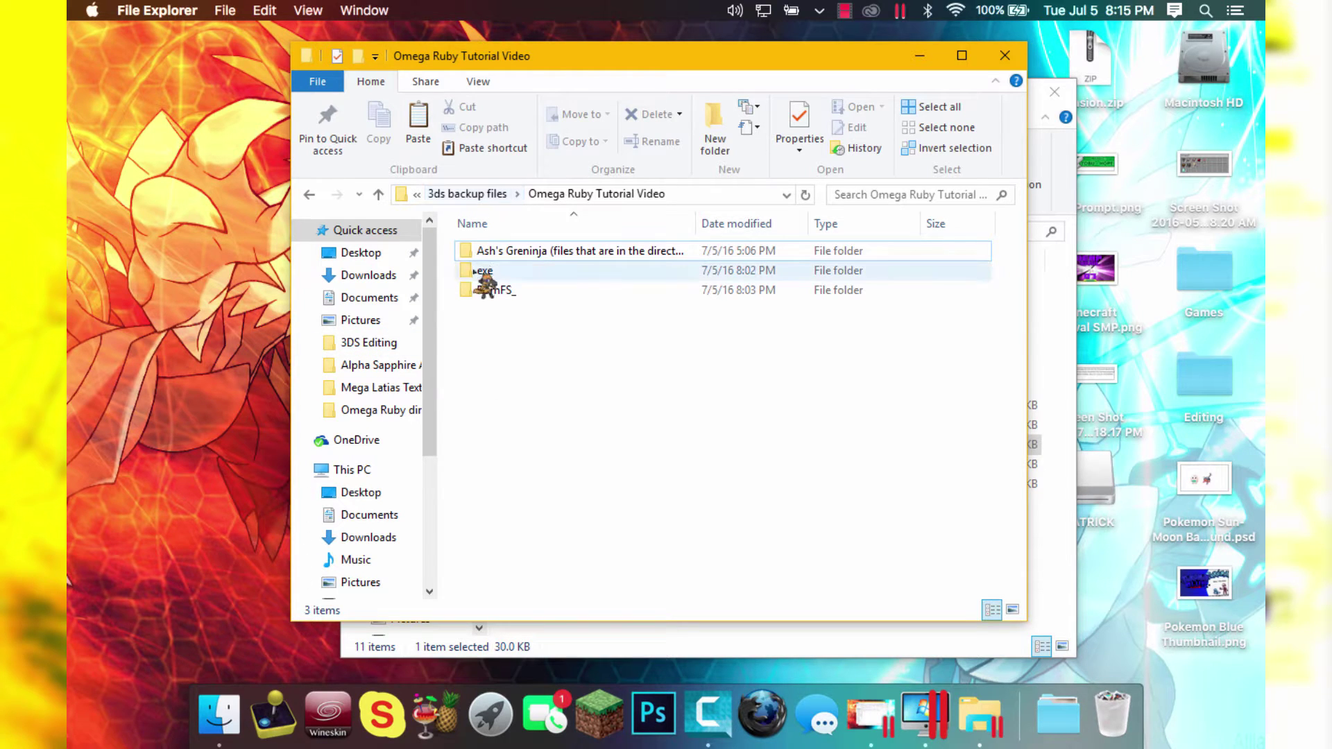
{"action": "double_click", "coordinate": [499, 254]}
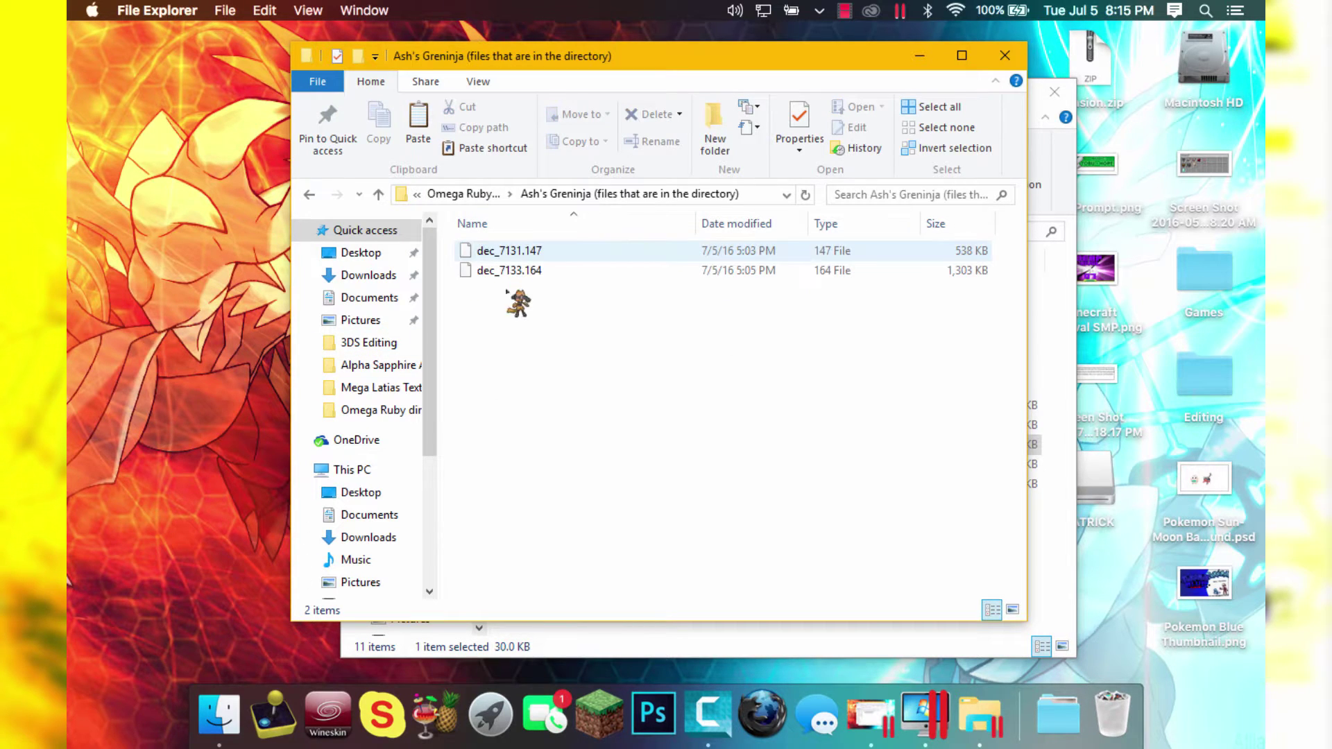
{"action": "left_click_drag", "start_coordinate": [515, 335], "coordinate": [559, 347]}
{"action": "key", "text": "alt+Left"}
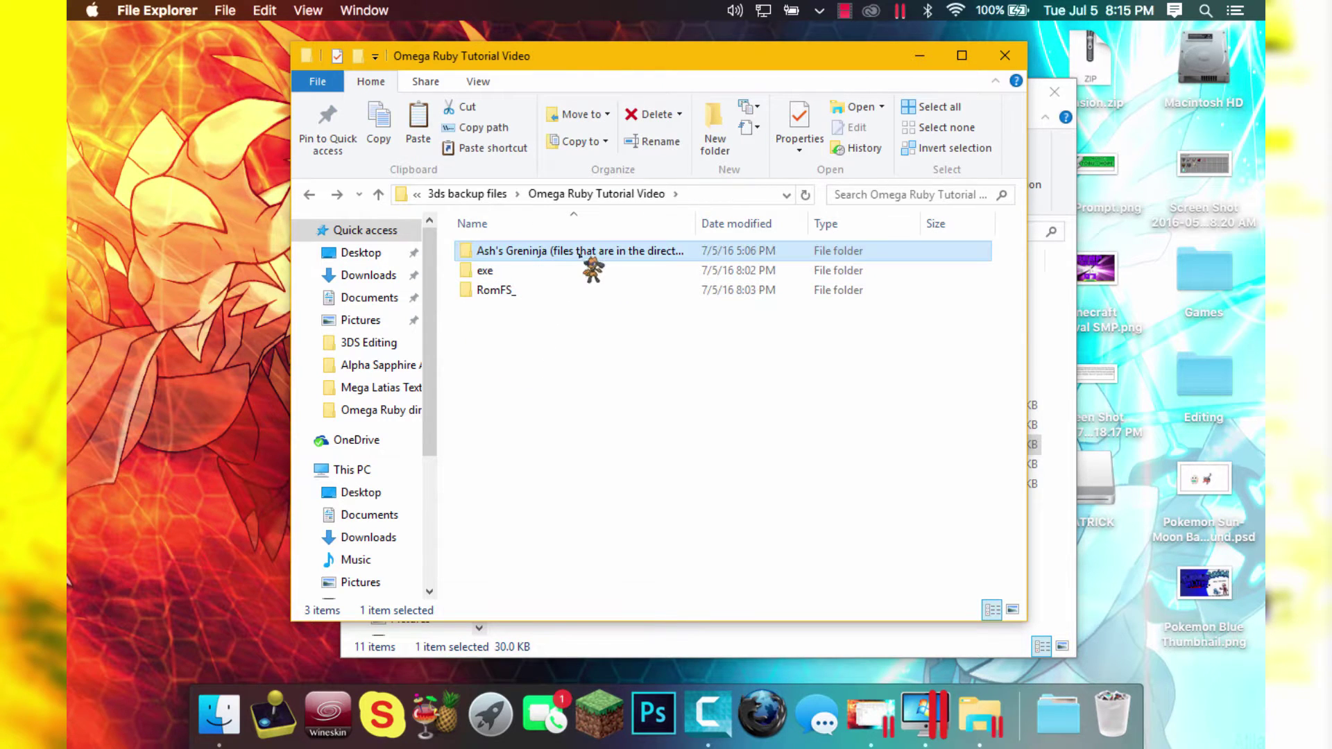
Look at the contents of the RomFS_ folder and go back to the Omega Ruby Tutorial Video folder
{"action": "left_click_drag", "start_coordinate": [670, 381], "coordinate": [625, 282]}
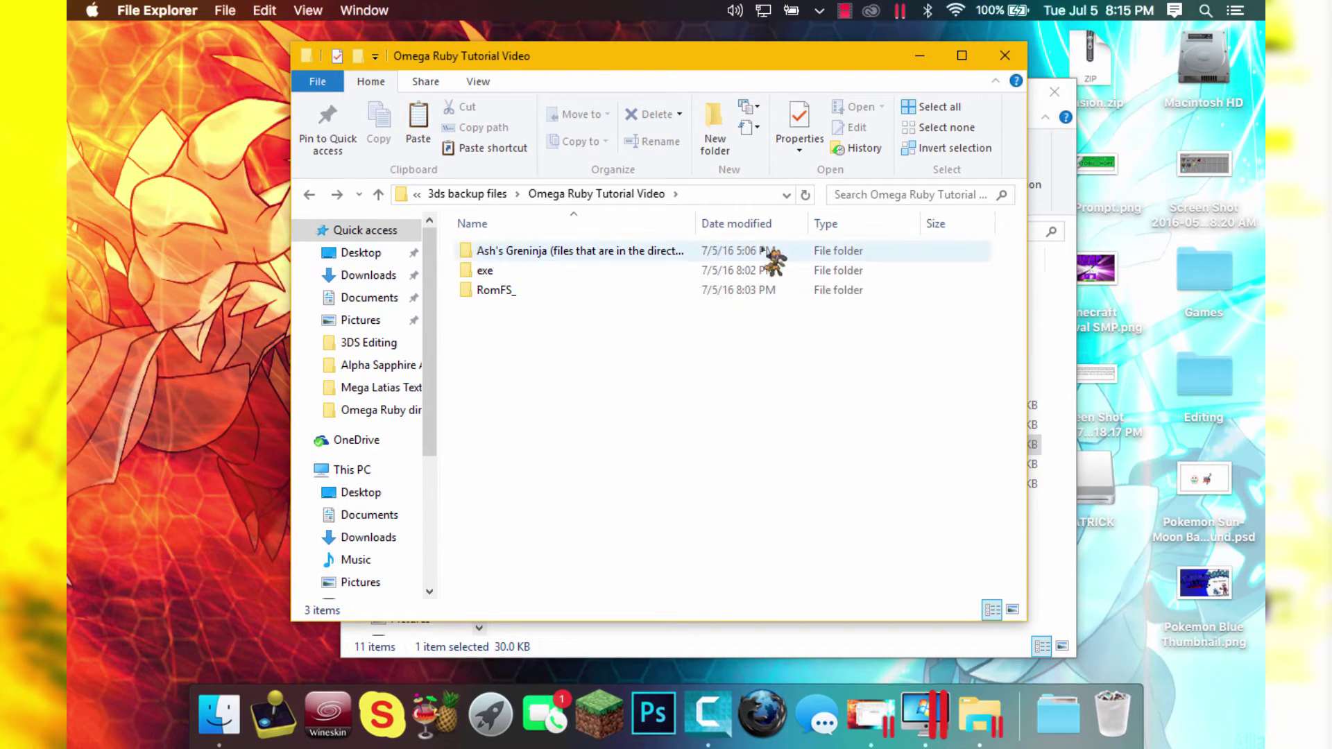
{"action": "left_click_drag", "start_coordinate": [857, 61], "coordinate": [906, 94]}
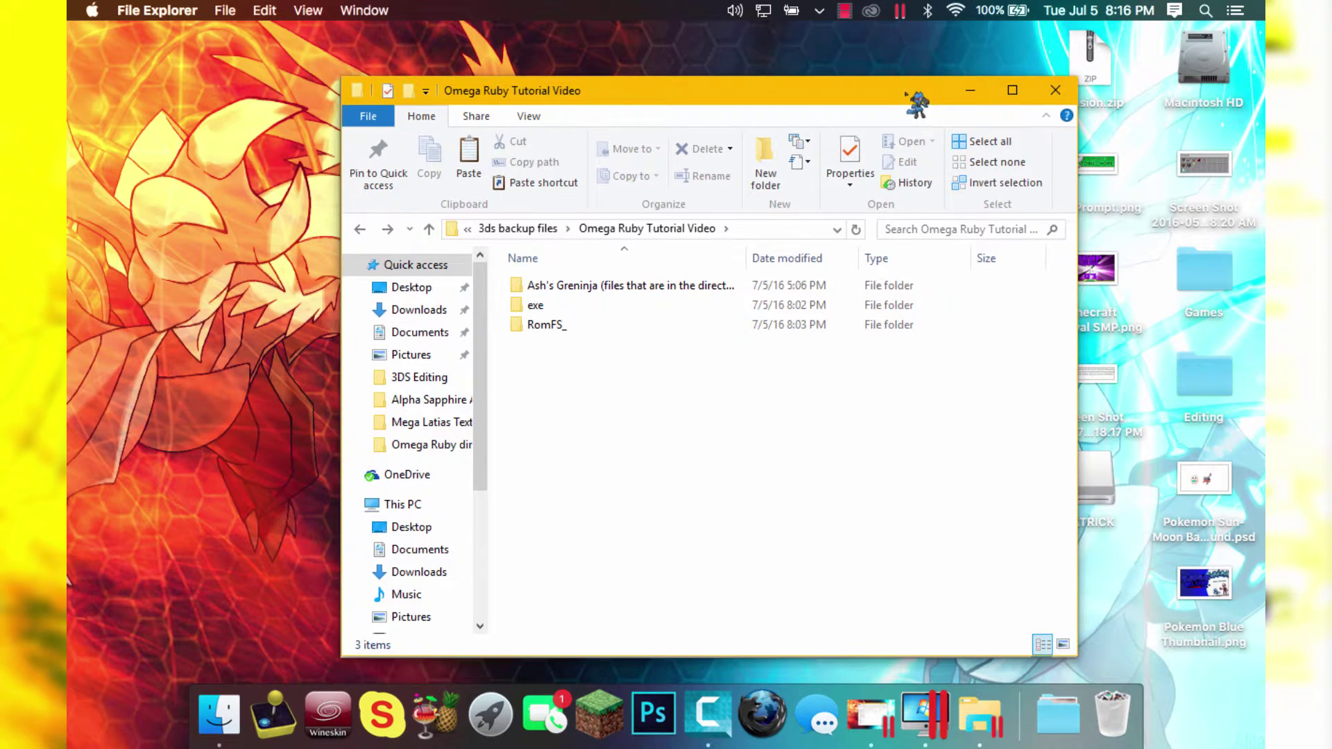
{"action": "left_click_drag", "start_coordinate": [785, 100], "coordinate": [782, 78]}
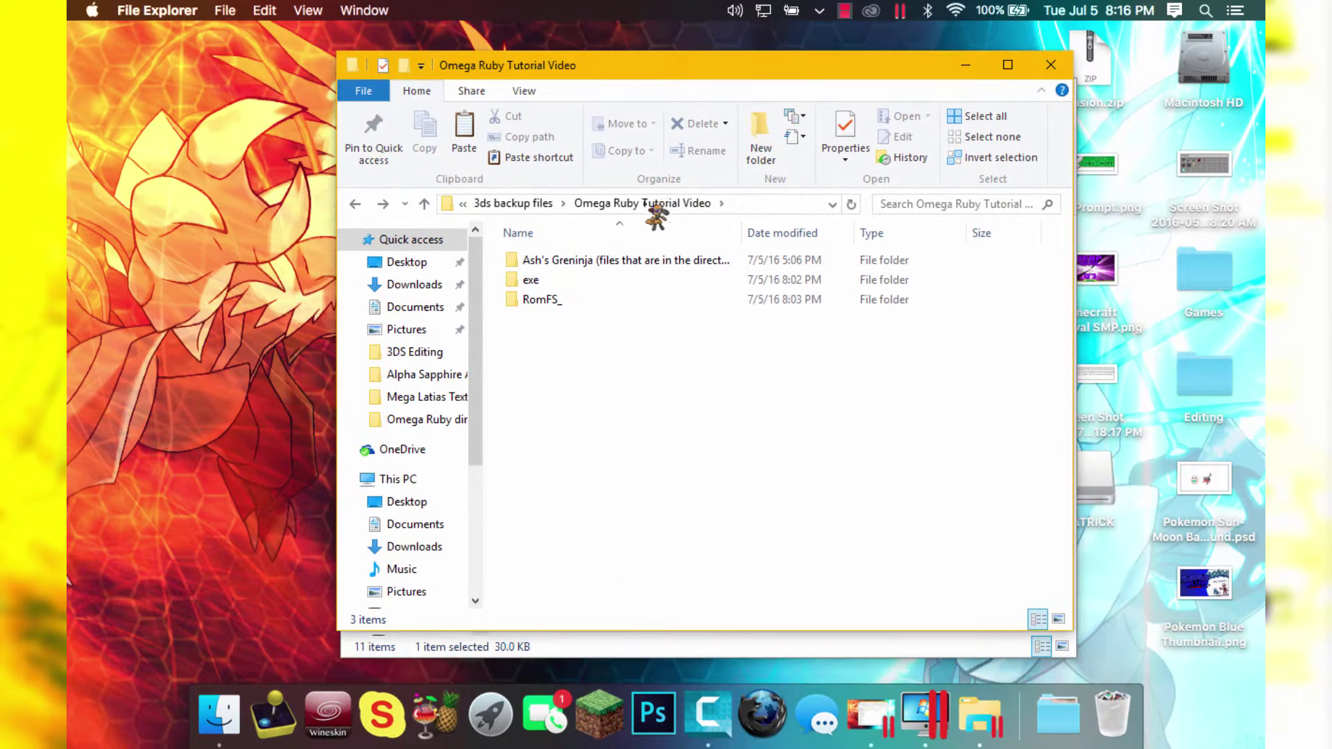
{"action": "double_click", "coordinate": [548, 300]}
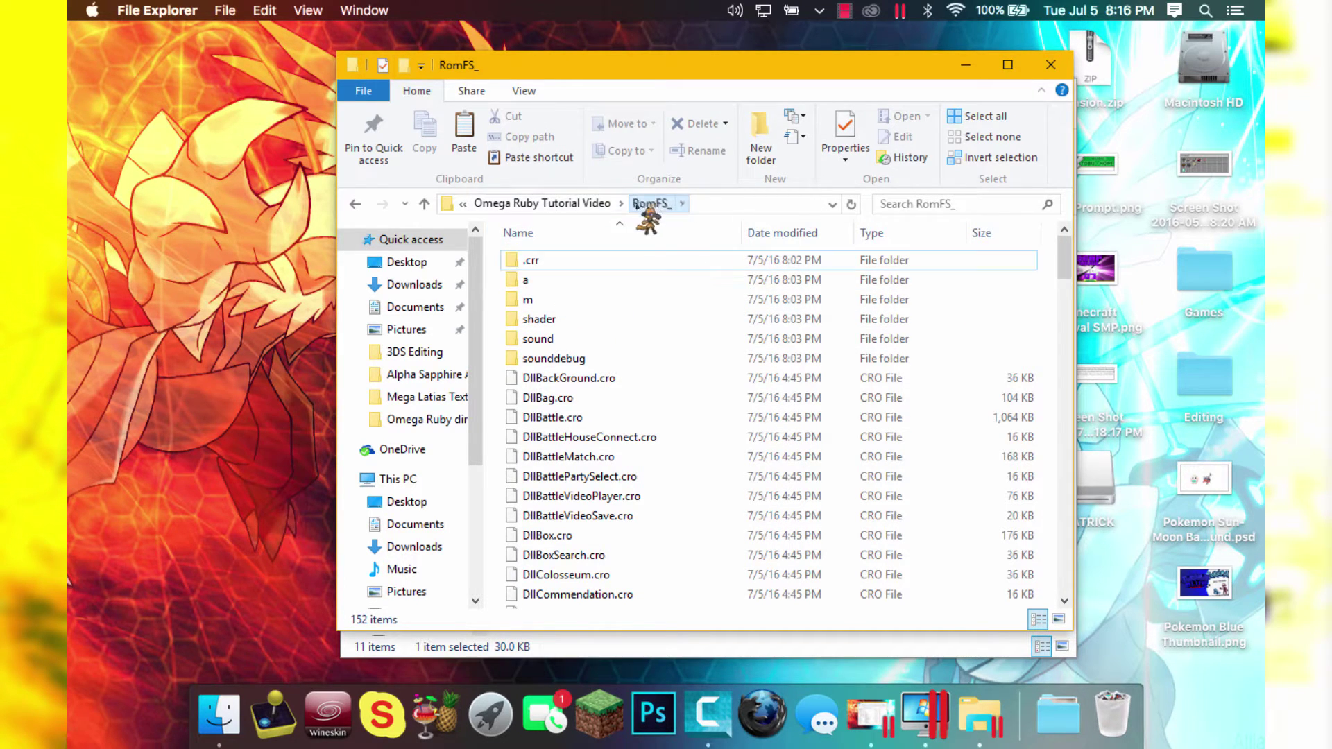
{"action": "left_click", "coordinate": [598, 203]}
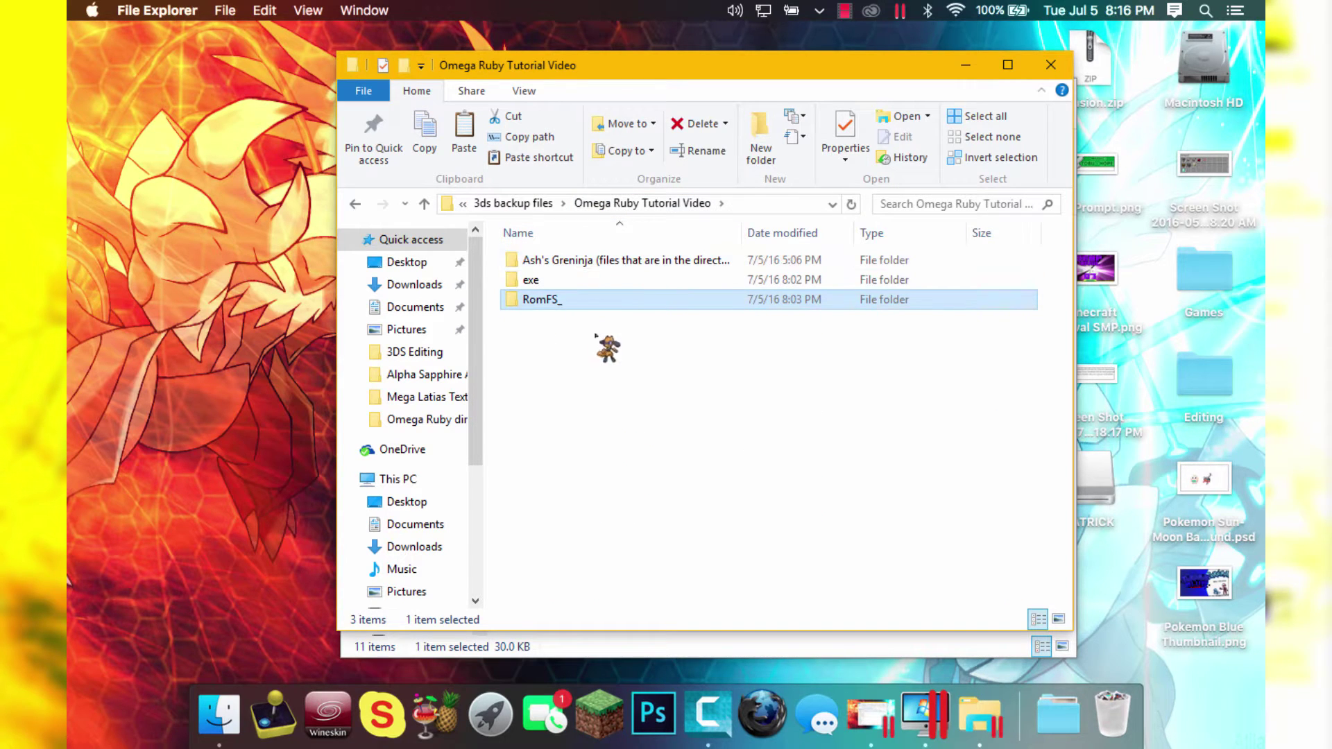
{"action": "left_click", "coordinate": [563, 281], "text": "shift"}
{"action": "left_click", "coordinate": [574, 361]}
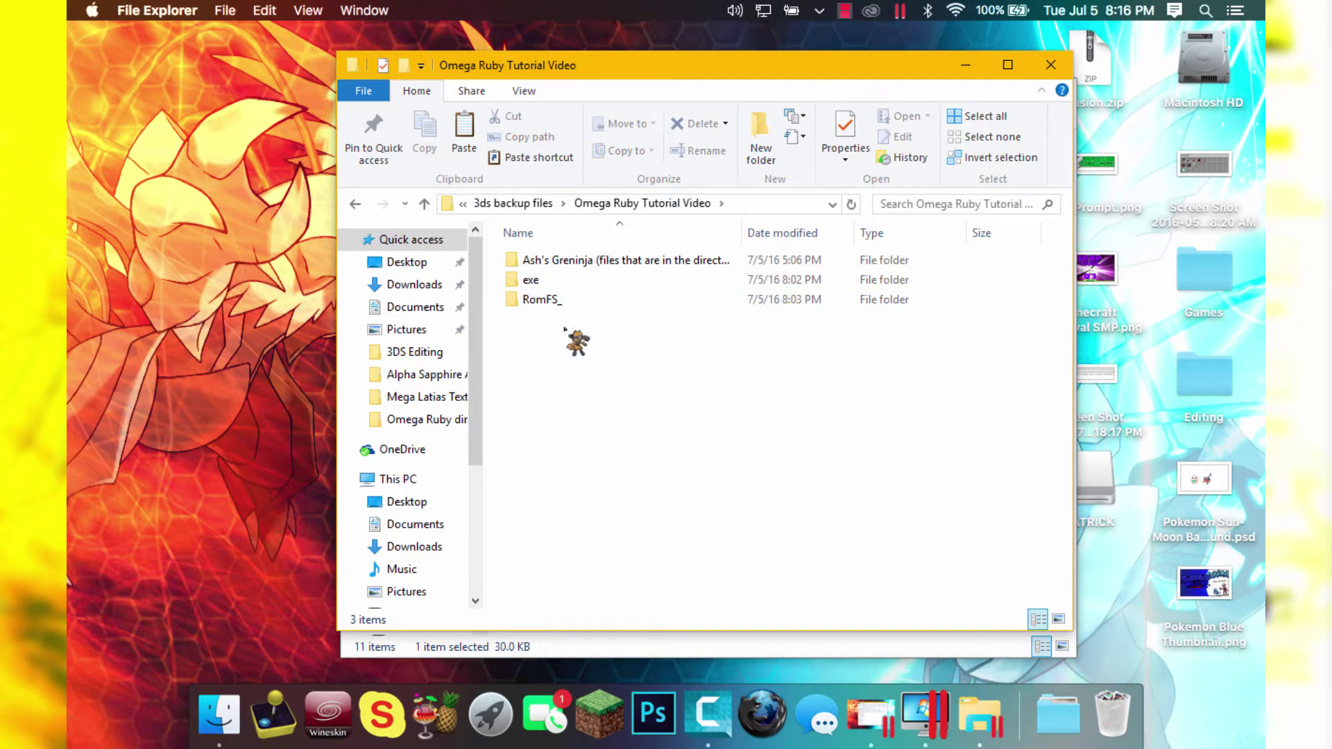
{"action": "left_click_drag", "start_coordinate": [571, 336], "coordinate": [547, 290]}
{"action": "left_click", "coordinate": [581, 332]}
{"action": "left_click", "coordinate": [547, 321]}
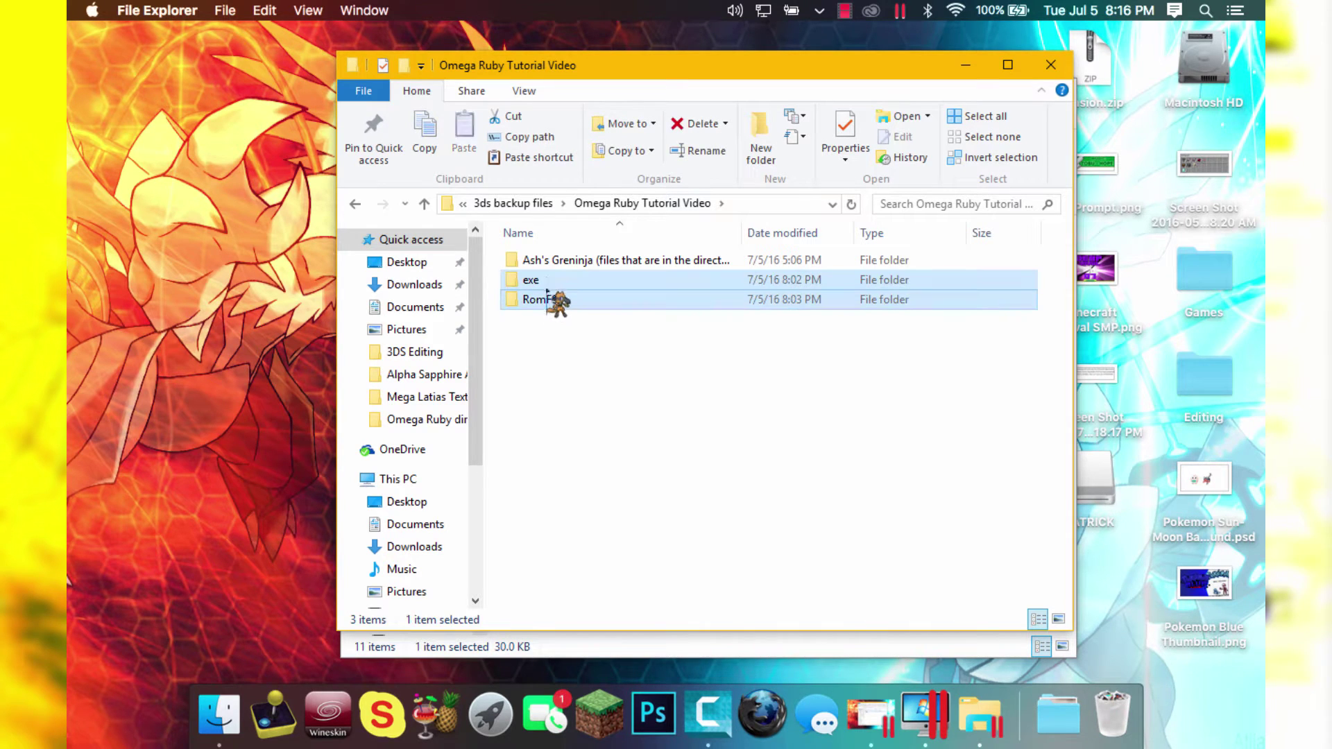
{"action": "left_click", "coordinate": [600, 328]}
{"action": "left_click", "coordinate": [558, 284]}
{"action": "left_click", "coordinate": [561, 304]}
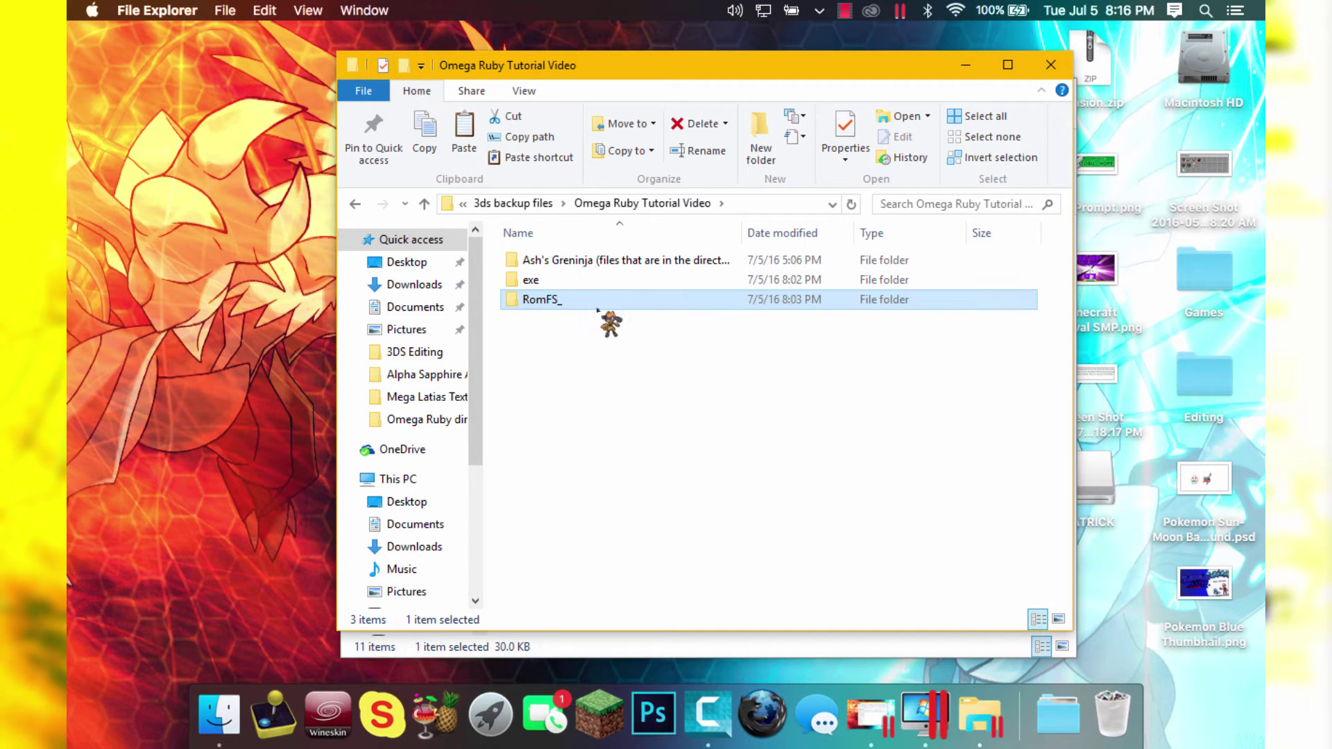
{"action": "left_click", "coordinate": [600, 281]}
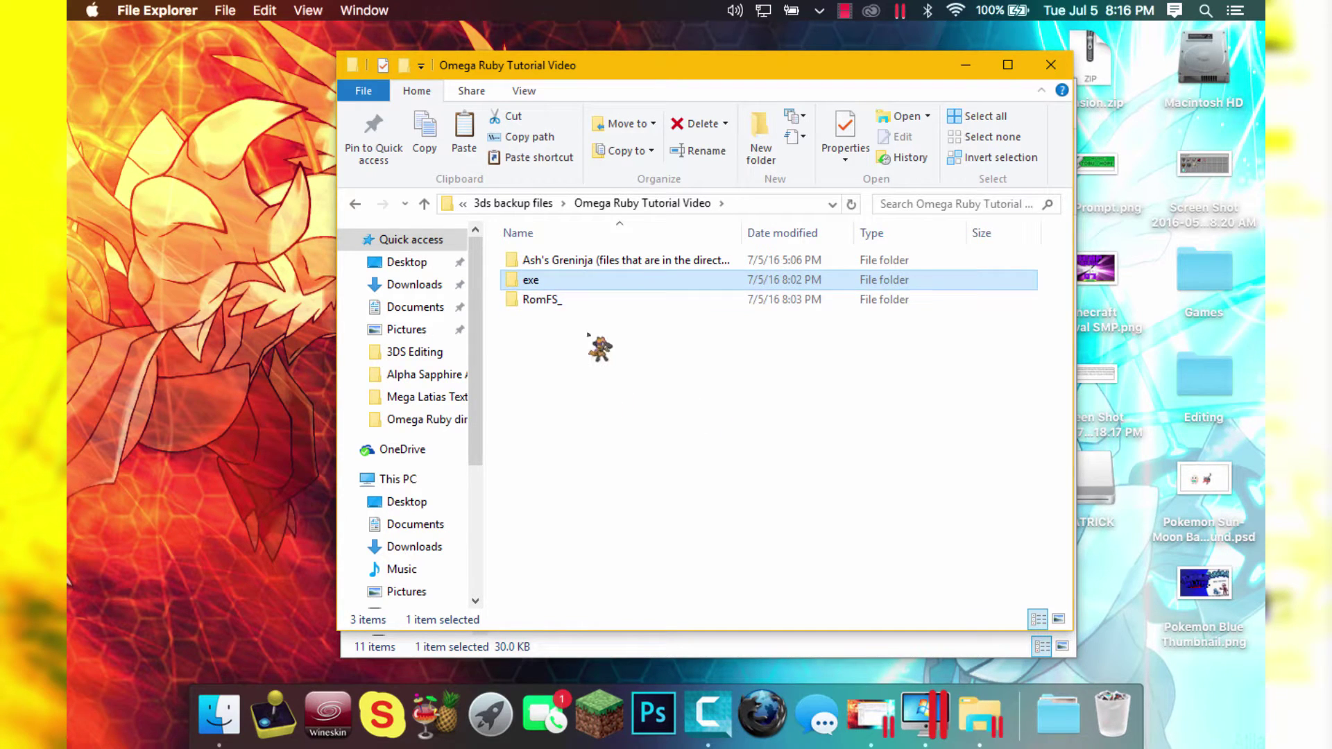
{"action": "left_click_drag", "start_coordinate": [588, 334], "coordinate": [569, 281]}
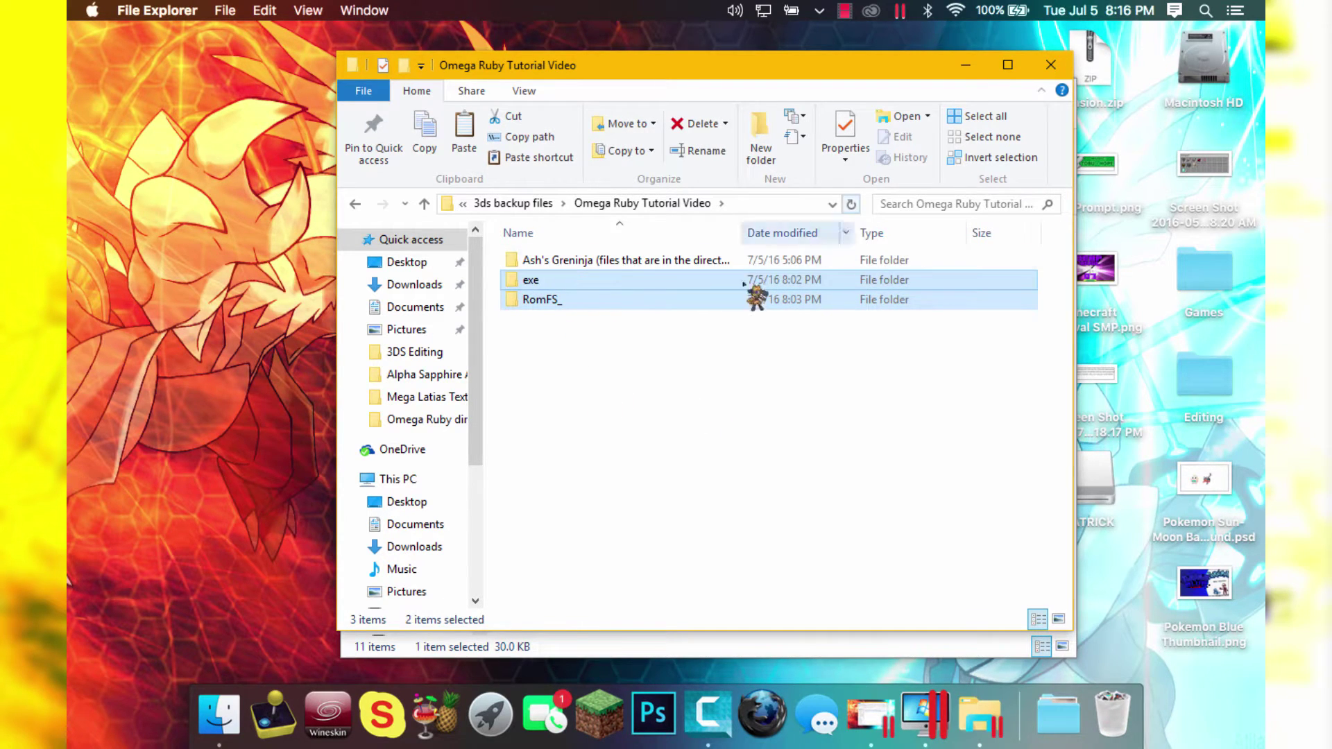
{"action": "left_click", "coordinate": [642, 346]}
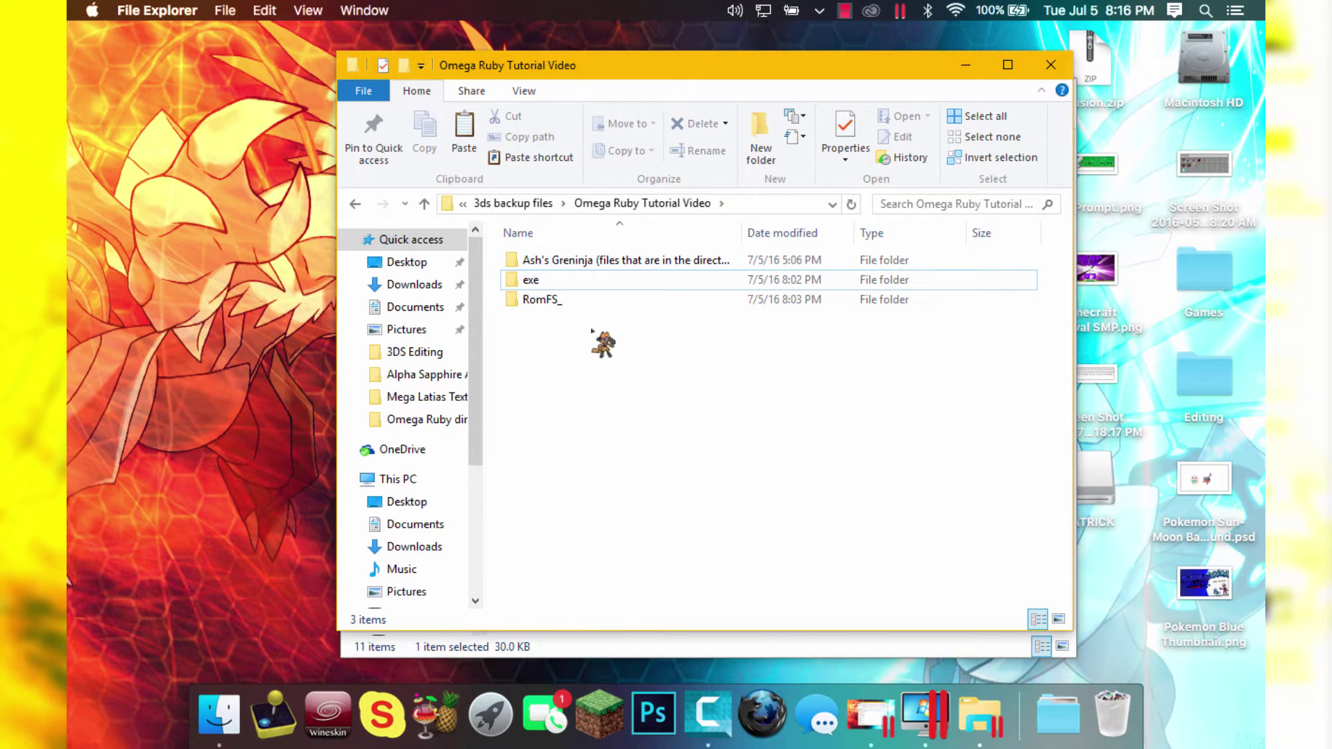
{"action": "left_click_drag", "start_coordinate": [556, 327], "coordinate": [552, 274]}
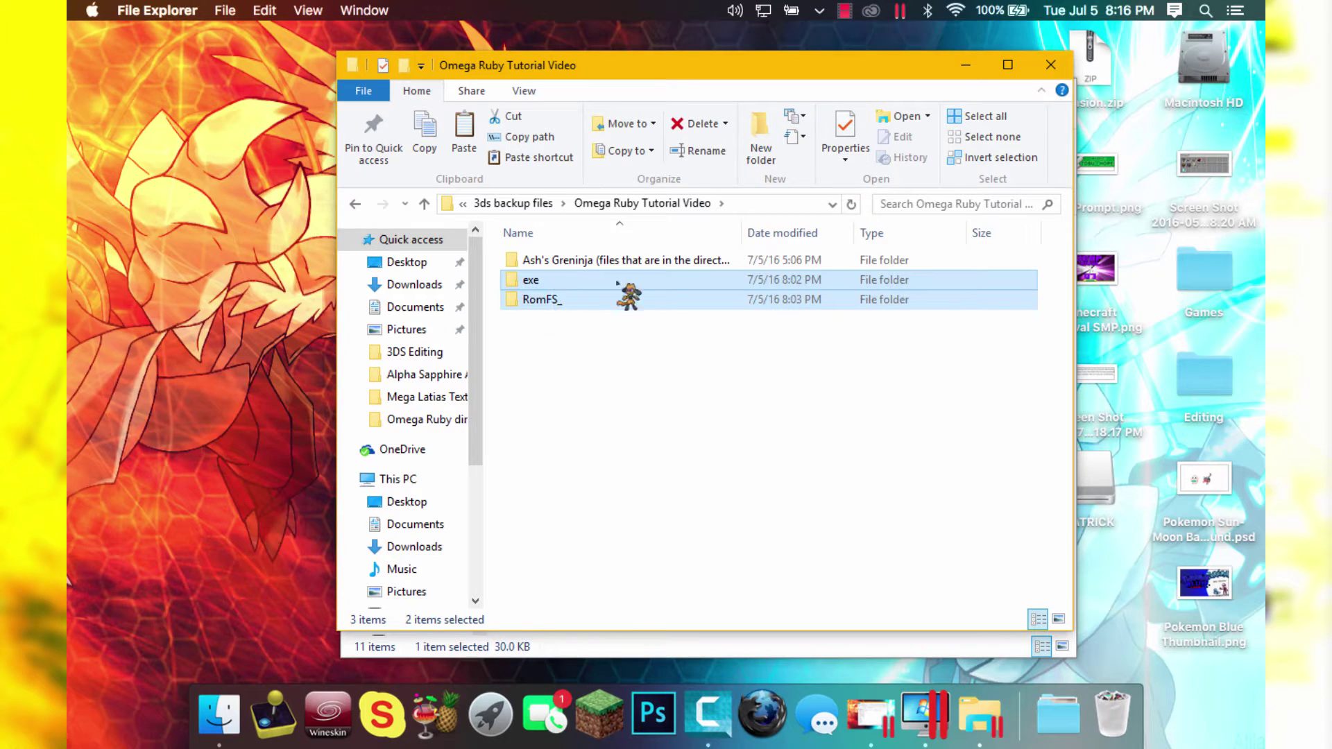
{"action": "left_click", "coordinate": [698, 361]}
{"action": "left_click_drag", "start_coordinate": [954, 279], "coordinate": [976, 304]}
{"action": "left_click_drag", "start_coordinate": [962, 372], "coordinate": [687, 289]}
{"action": "left_click", "coordinate": [652, 339]}
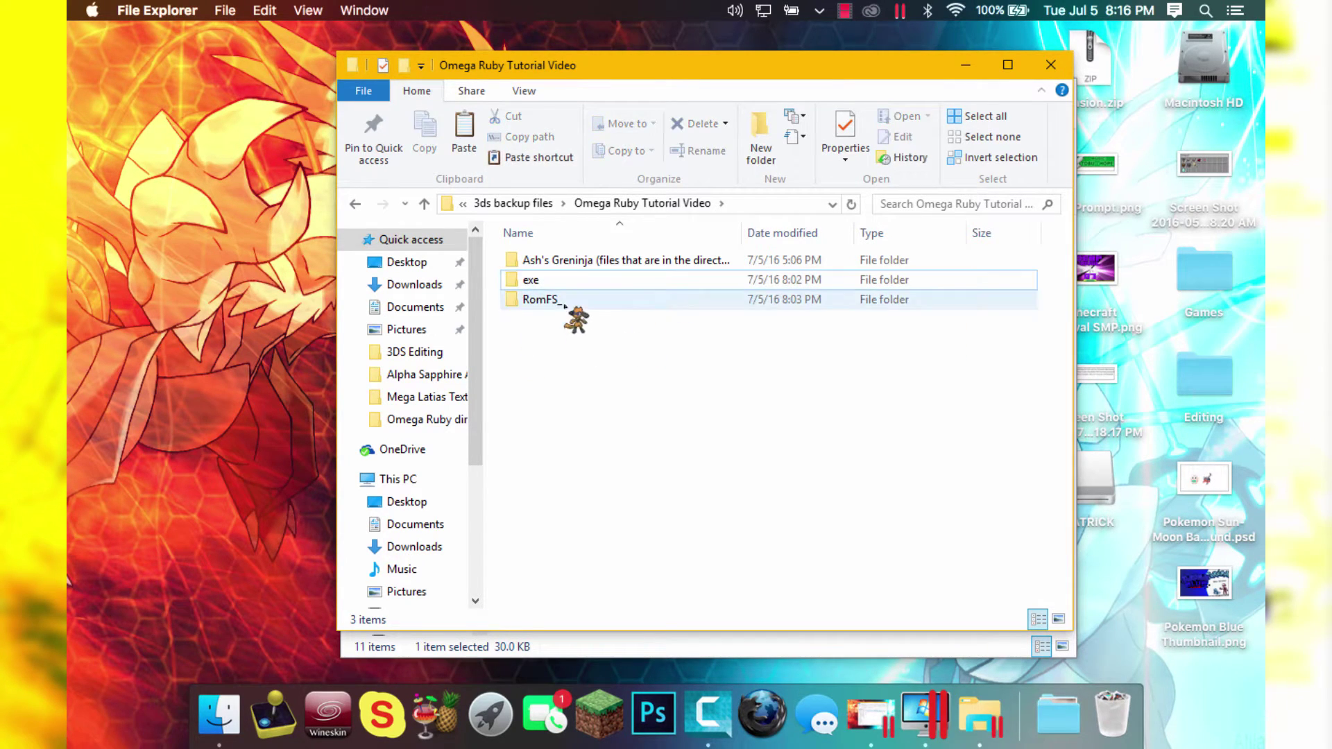
{"action": "left_click_drag", "start_coordinate": [575, 322], "coordinate": [533, 278]}
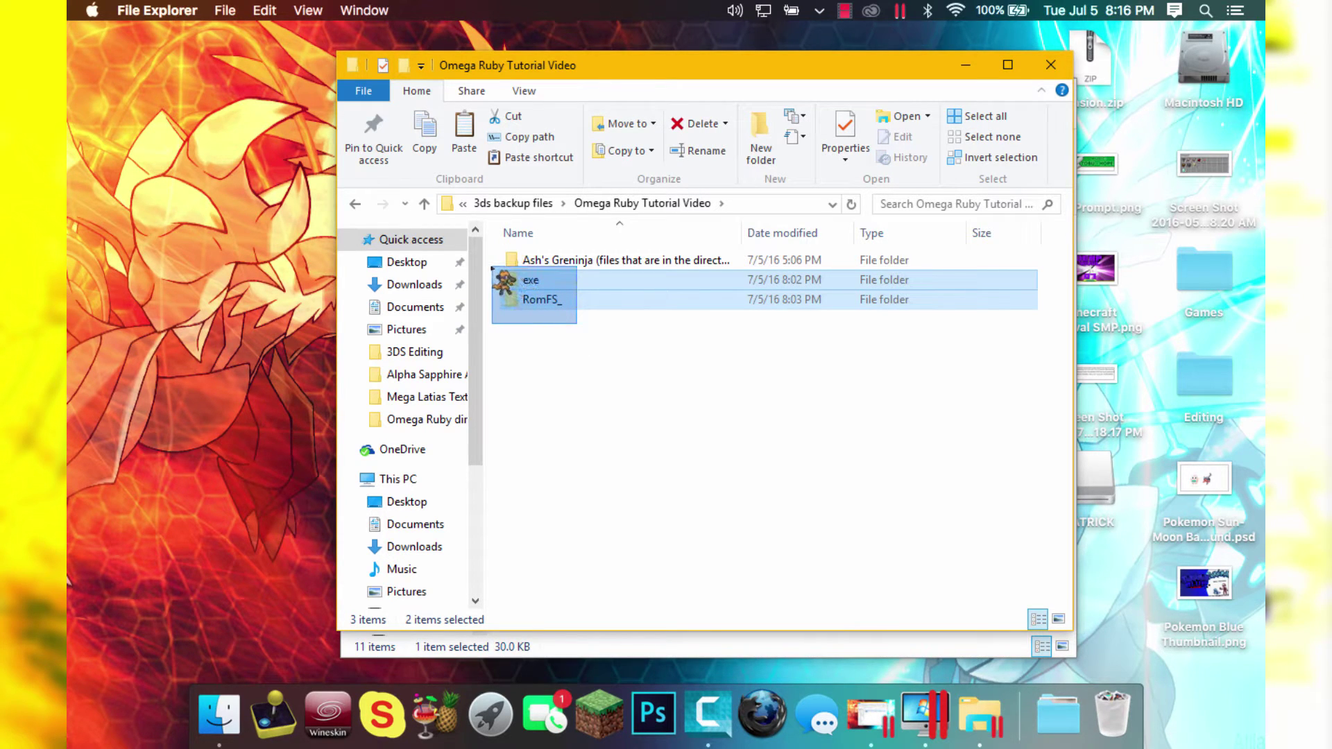
{"action": "left_click_drag", "start_coordinate": [492, 269], "coordinate": [758, 243]}
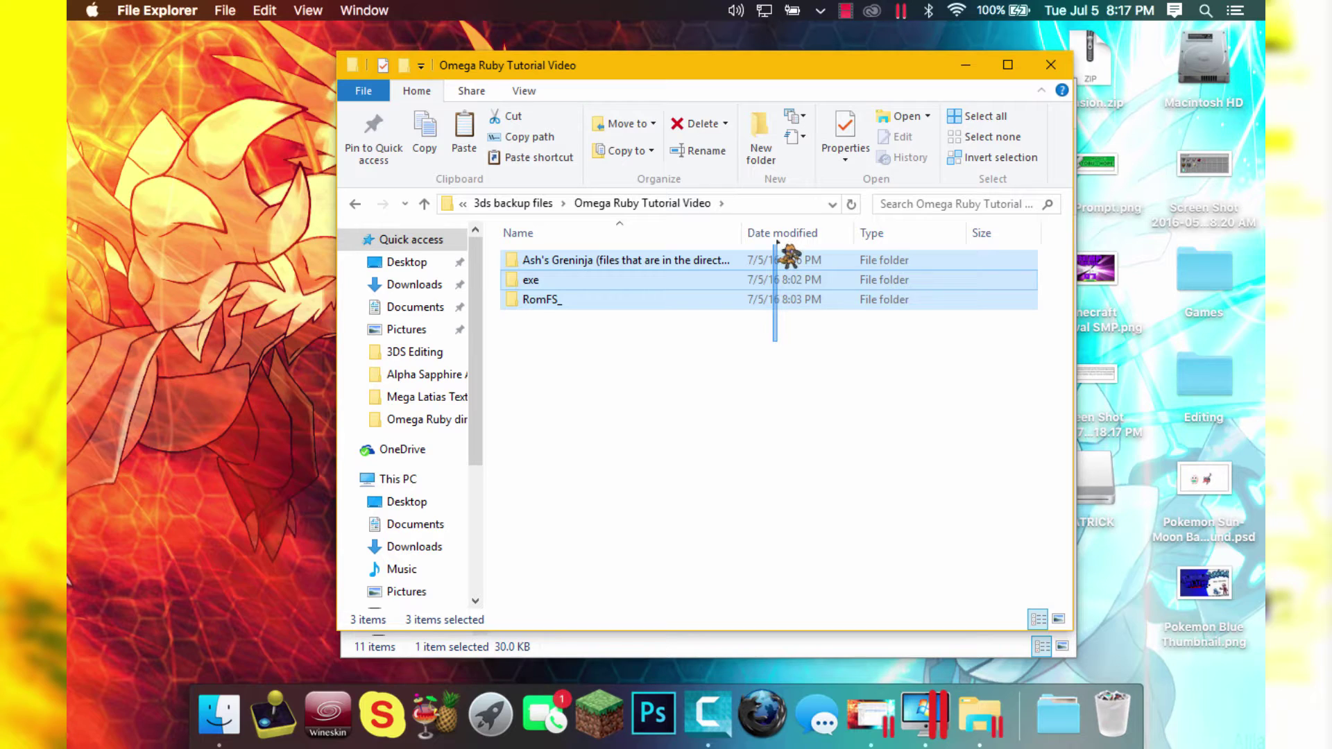
{"action": "left_click_drag", "start_coordinate": [776, 246], "coordinate": [755, 330]}
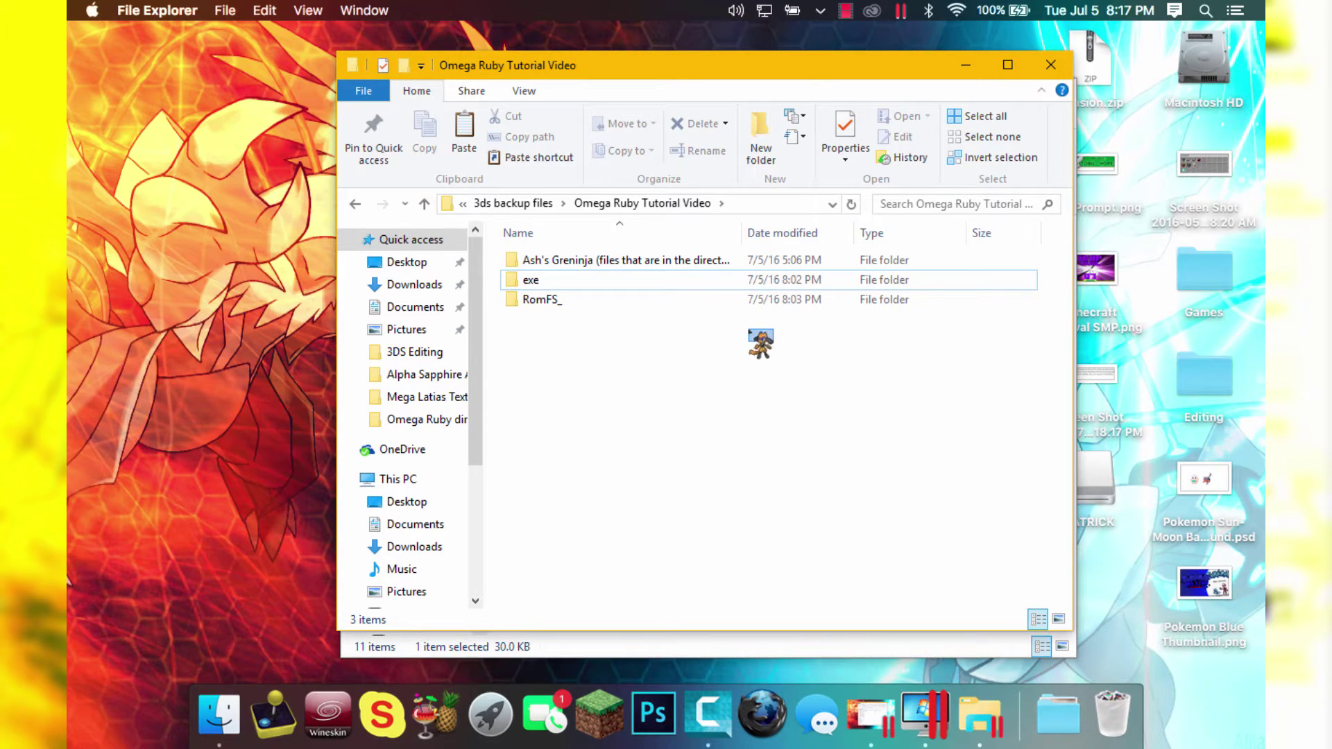
{"action": "left_click_drag", "start_coordinate": [715, 281], "coordinate": [832, 240]}
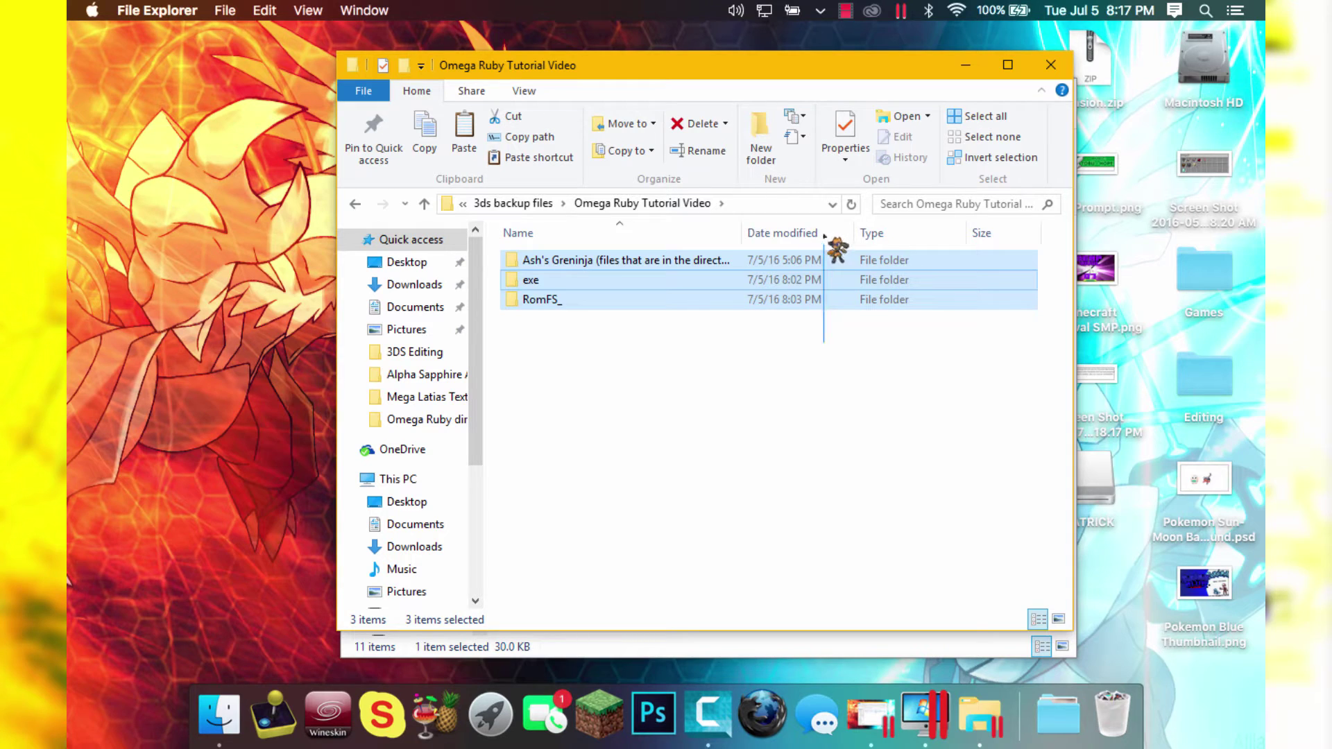
{"action": "left_click", "coordinate": [732, 390]}
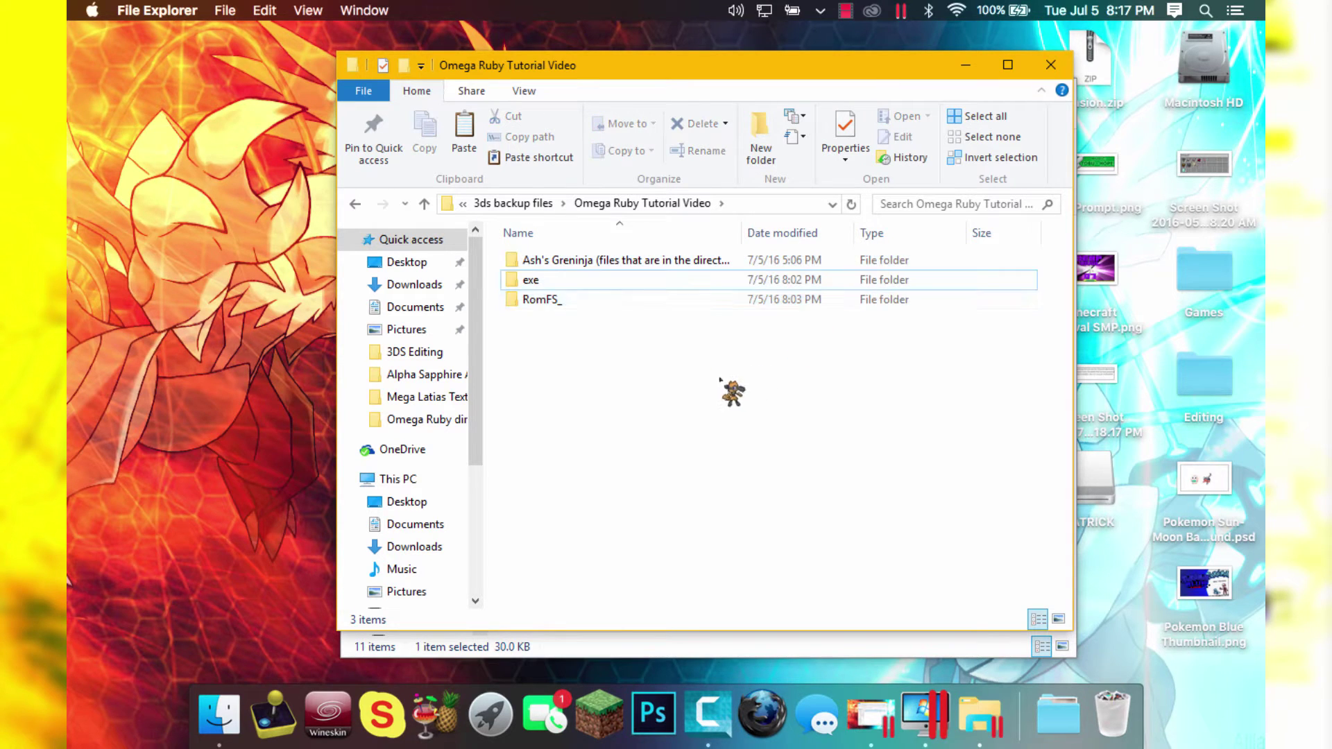
Open the nested folder RomFS_ > a > 0 > 0 and select the file named 8
{"action": "double_click", "coordinate": [553, 306]}
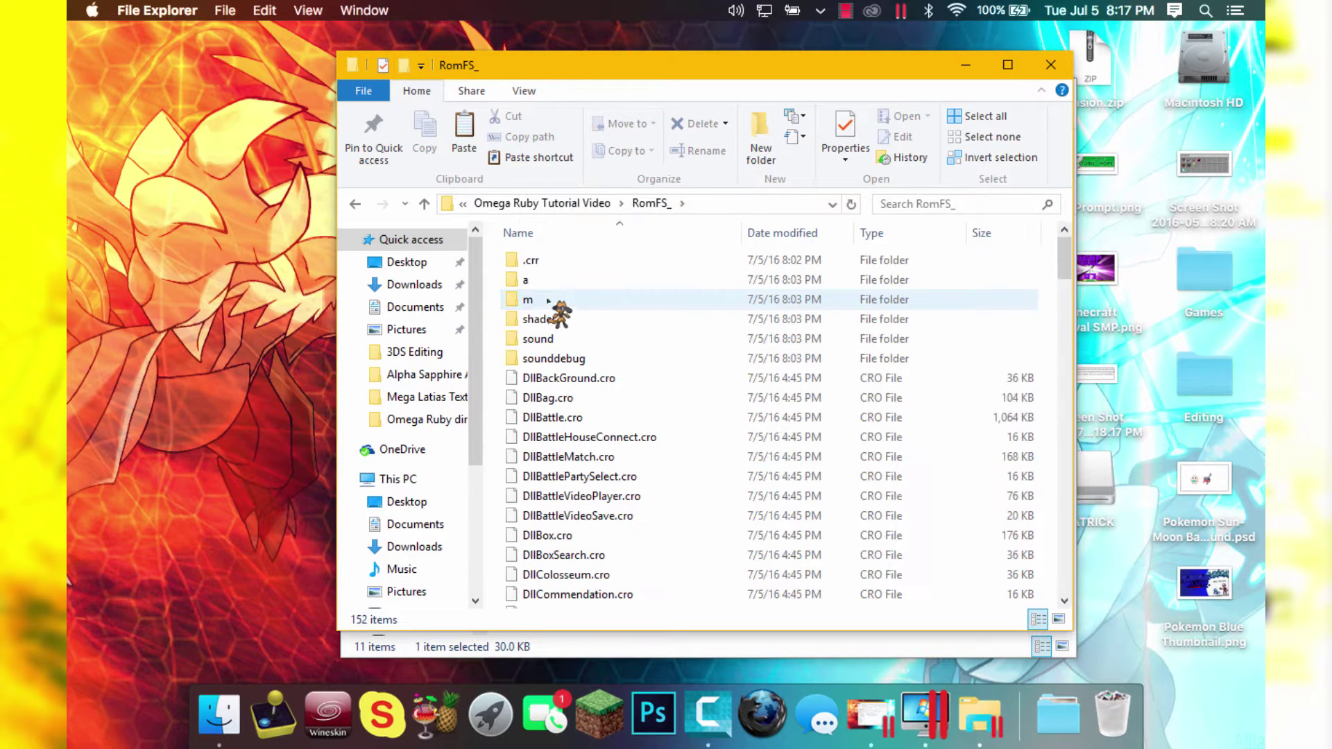
{"action": "double_click", "coordinate": [565, 280]}
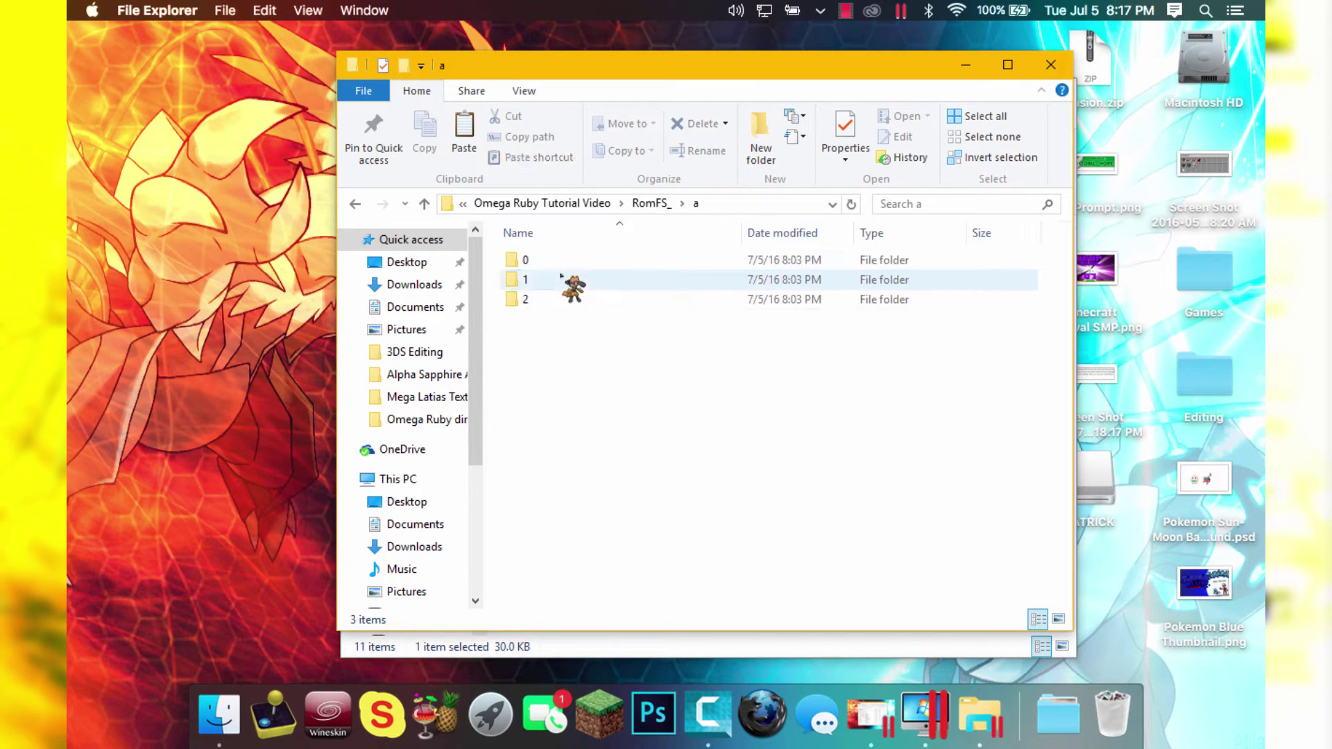
{"action": "double_click", "coordinate": [560, 259]}
{"action": "left_click", "coordinate": [559, 260]}
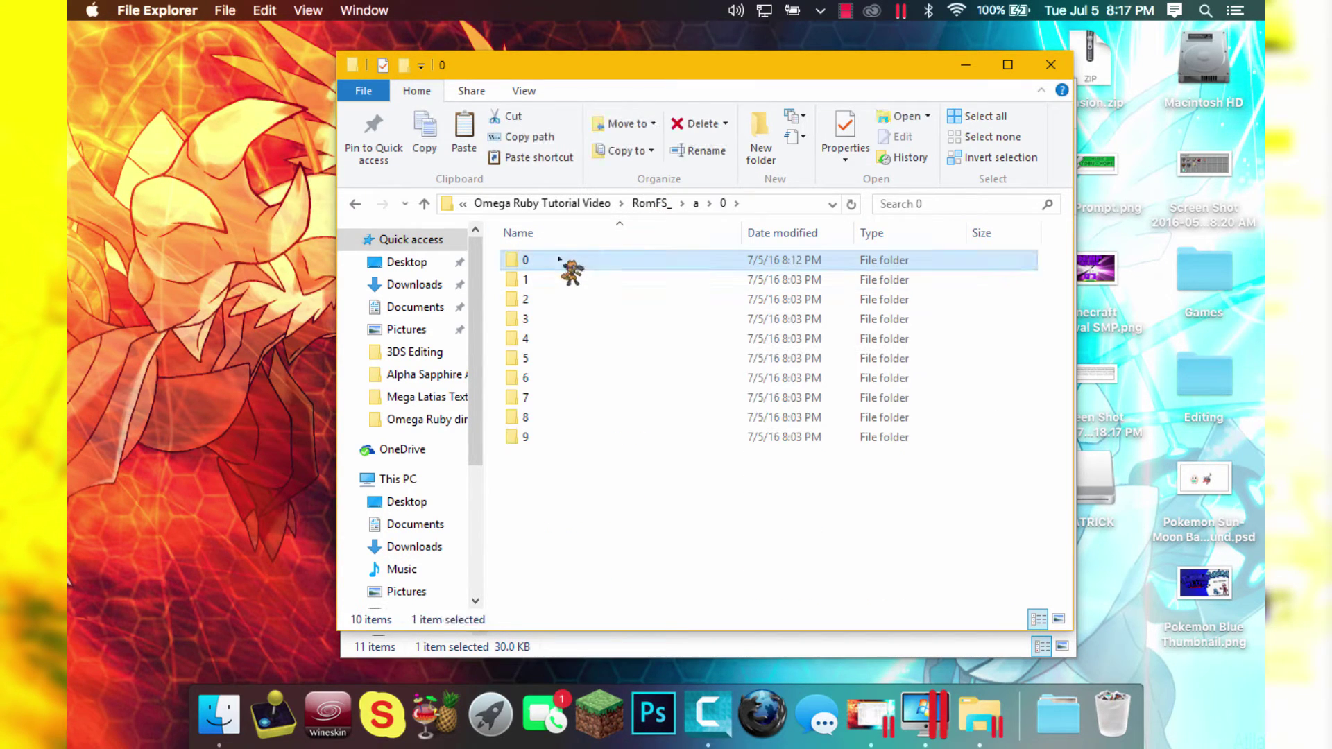
{"action": "double_click", "coordinate": [559, 260]}
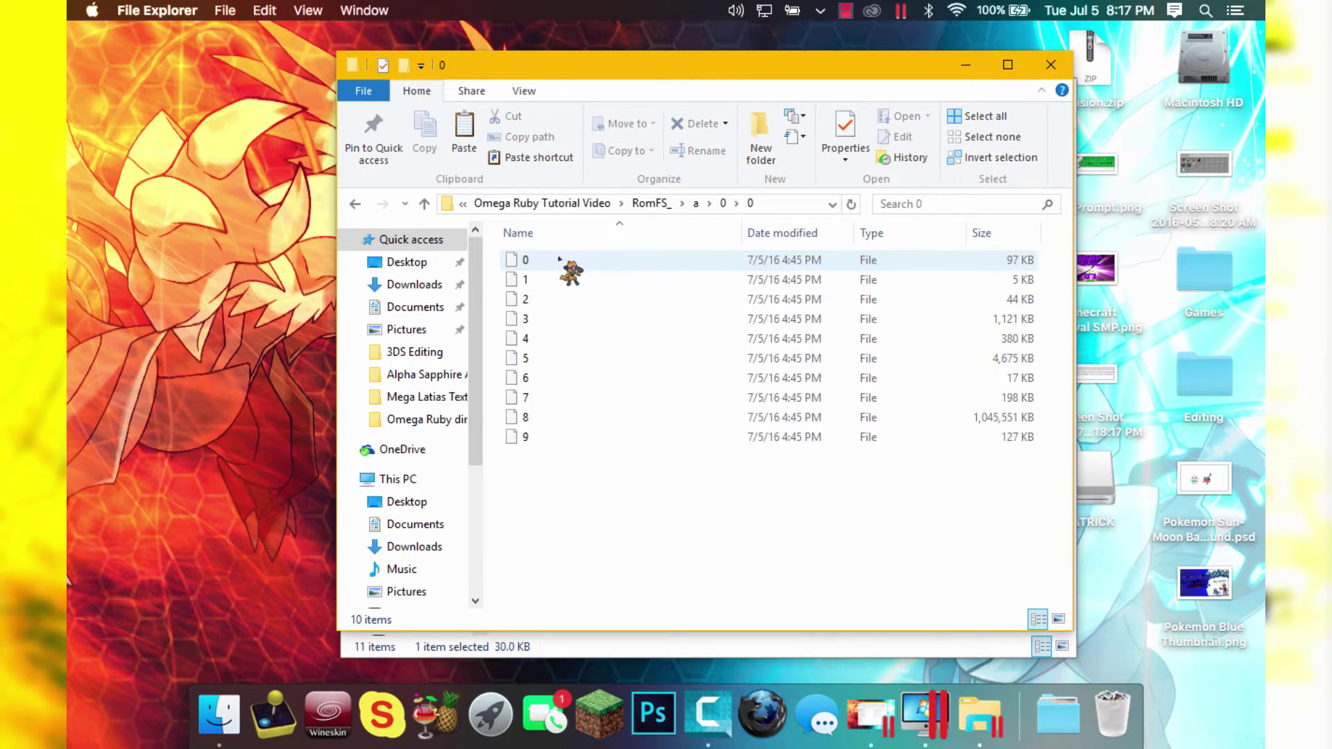
{"action": "left_click", "coordinate": [562, 417]}
{"action": "left_click_drag", "start_coordinate": [732, 72], "coordinate": [685, 69]}
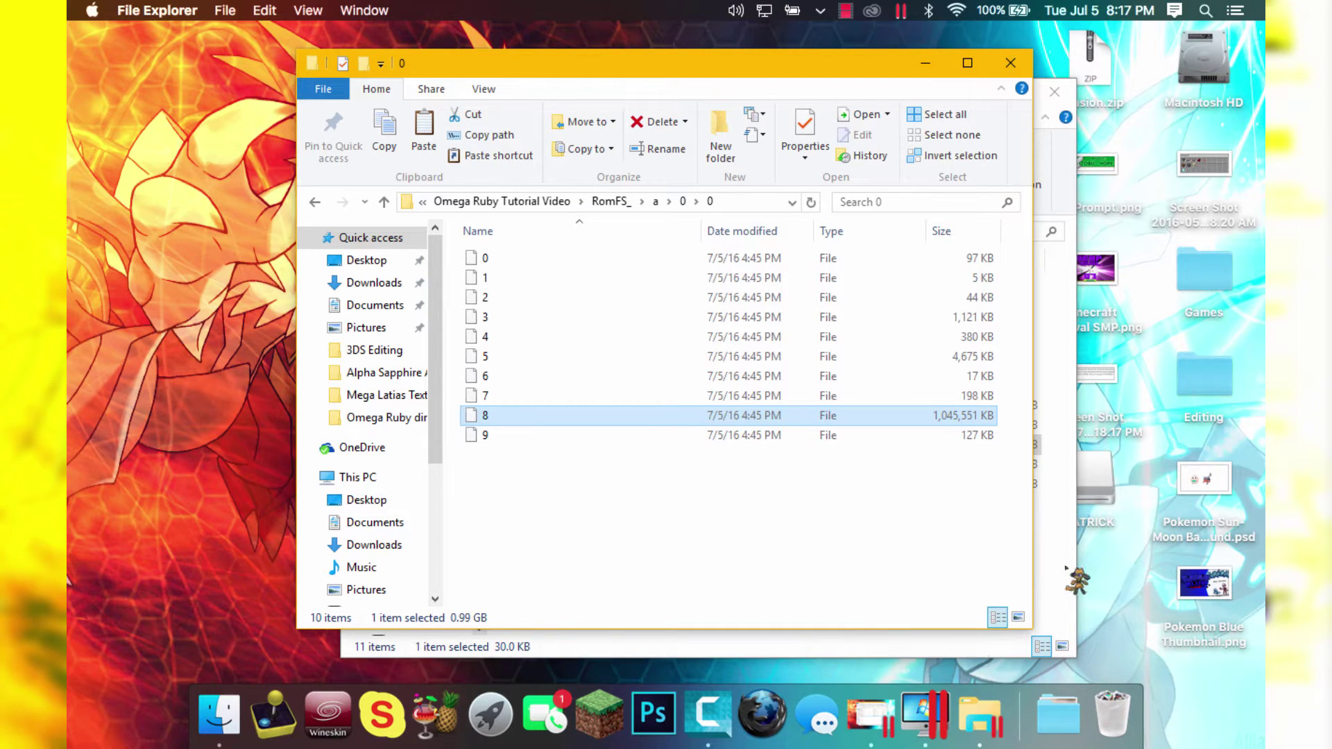
{"action": "left_click_drag", "start_coordinate": [795, 456], "coordinate": [666, 497]}
{"action": "left_click", "coordinate": [577, 419]}
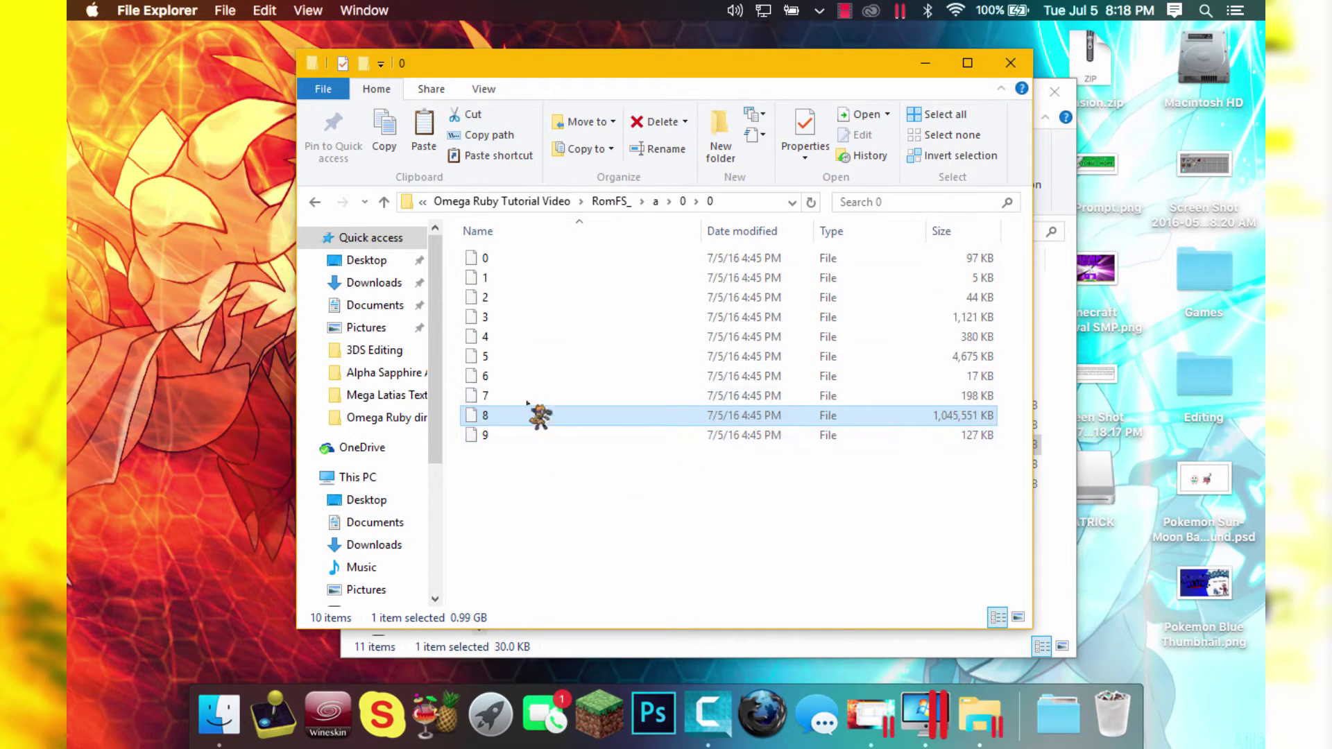
{"action": "left_click", "coordinate": [485, 415]}
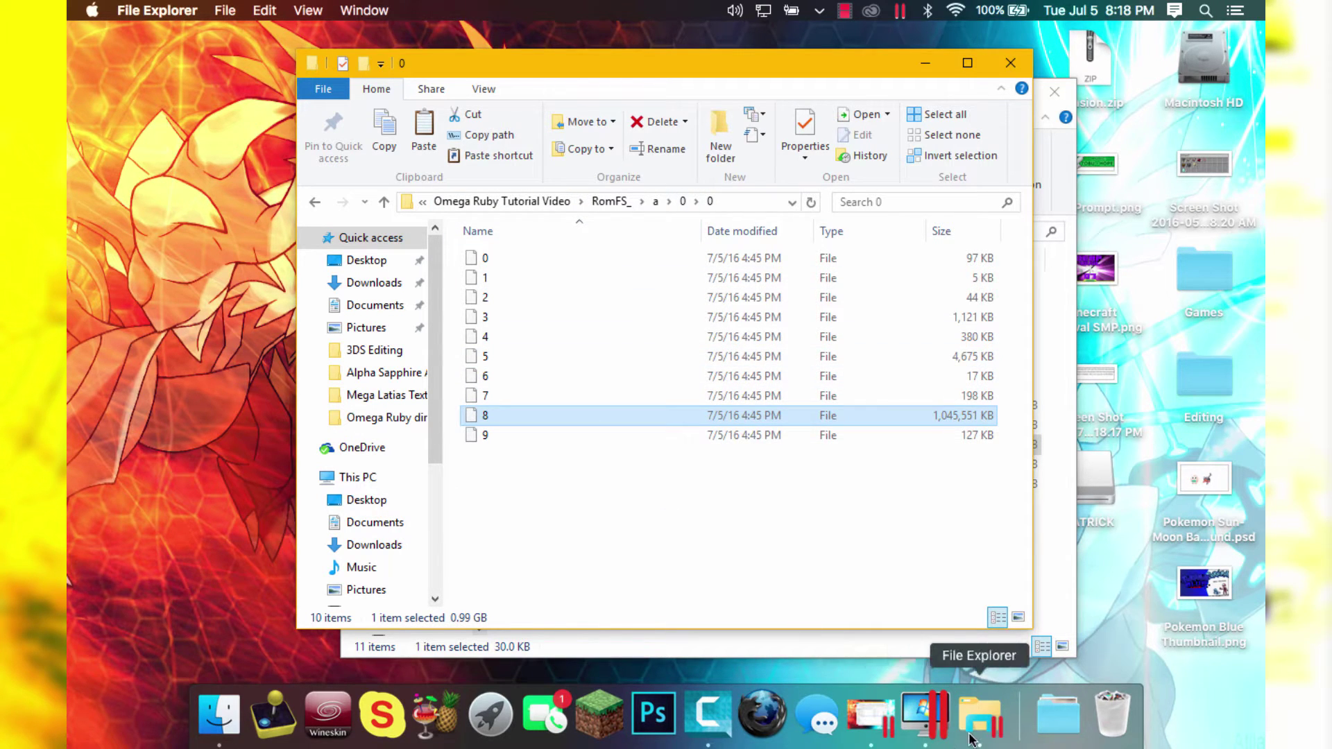
Run GARCTool.exe from the 3DS Editing folder, allowing the unverified publisher, and bring the folder containing file 8 back to the front
{"action": "left_click", "coordinate": [900, 648]}
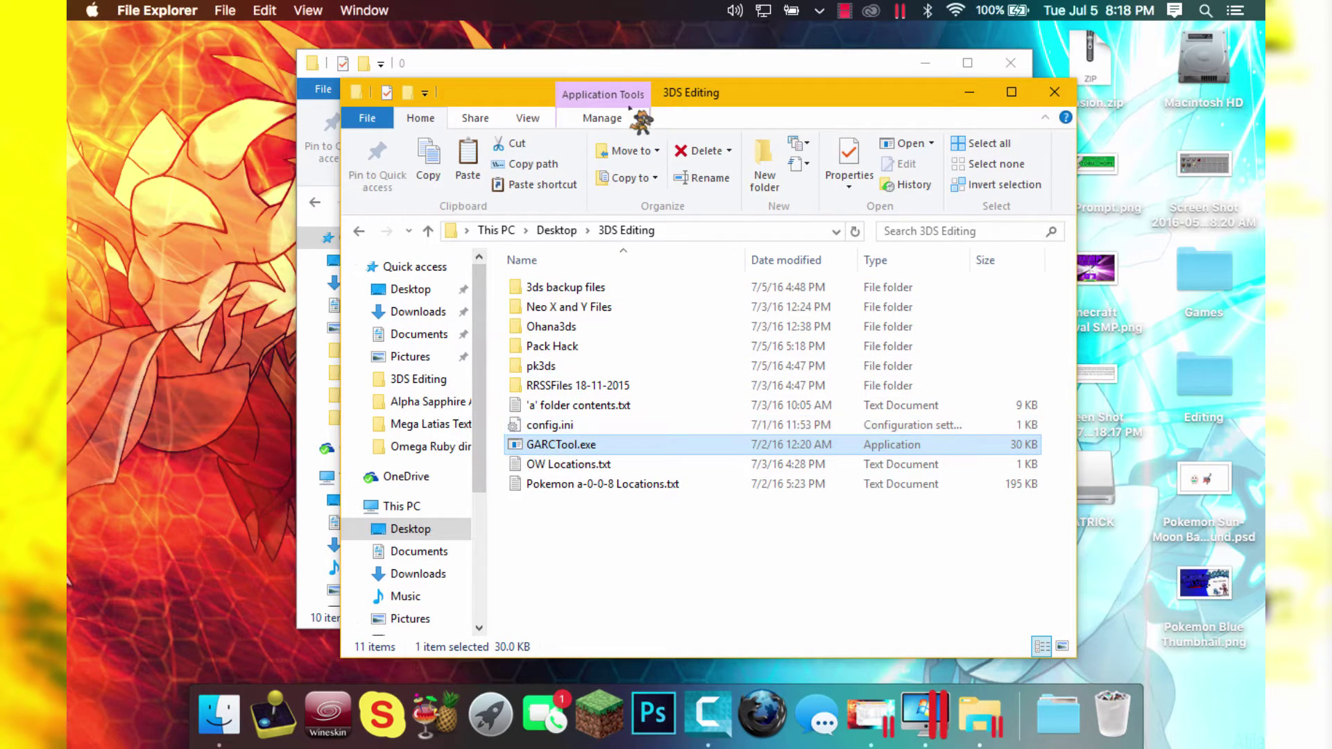
{"action": "left_click_drag", "start_coordinate": [730, 83], "coordinate": [901, 43]}
{"action": "double_click", "coordinate": [718, 406]}
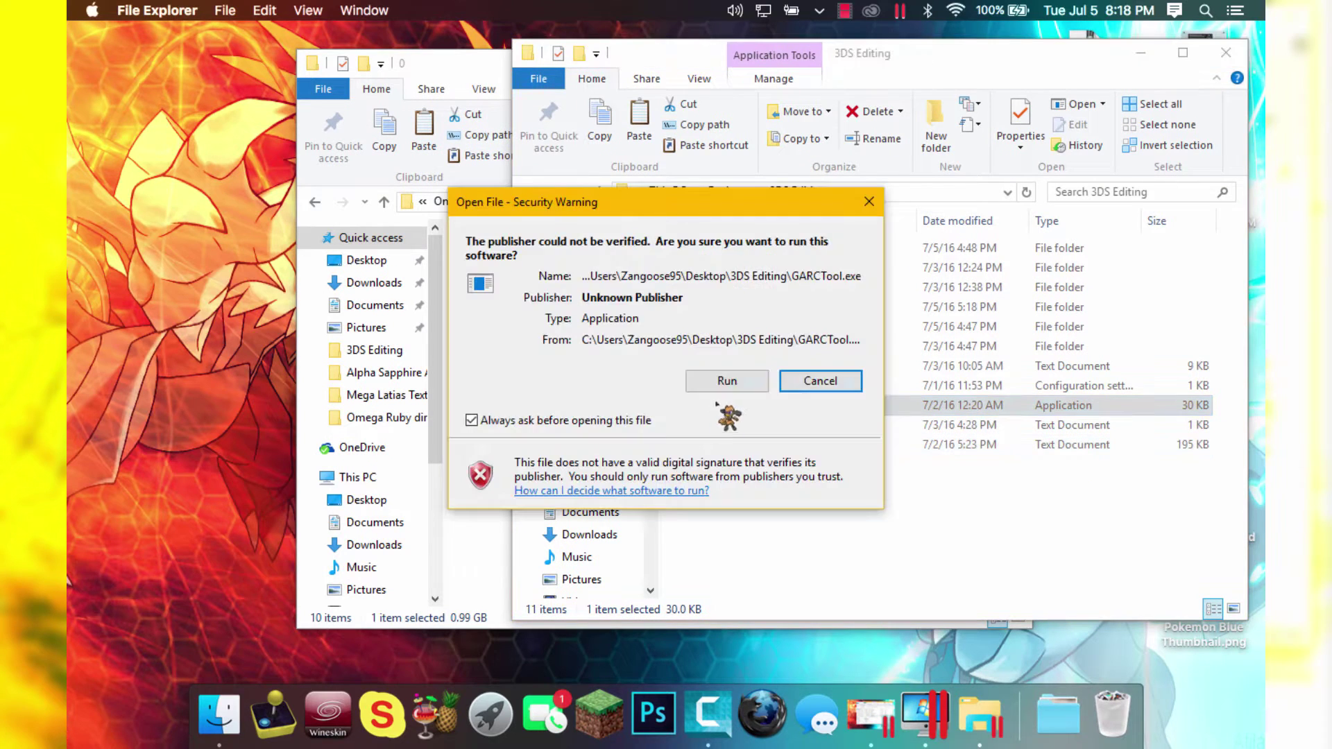
{"action": "left_click", "coordinate": [751, 381]}
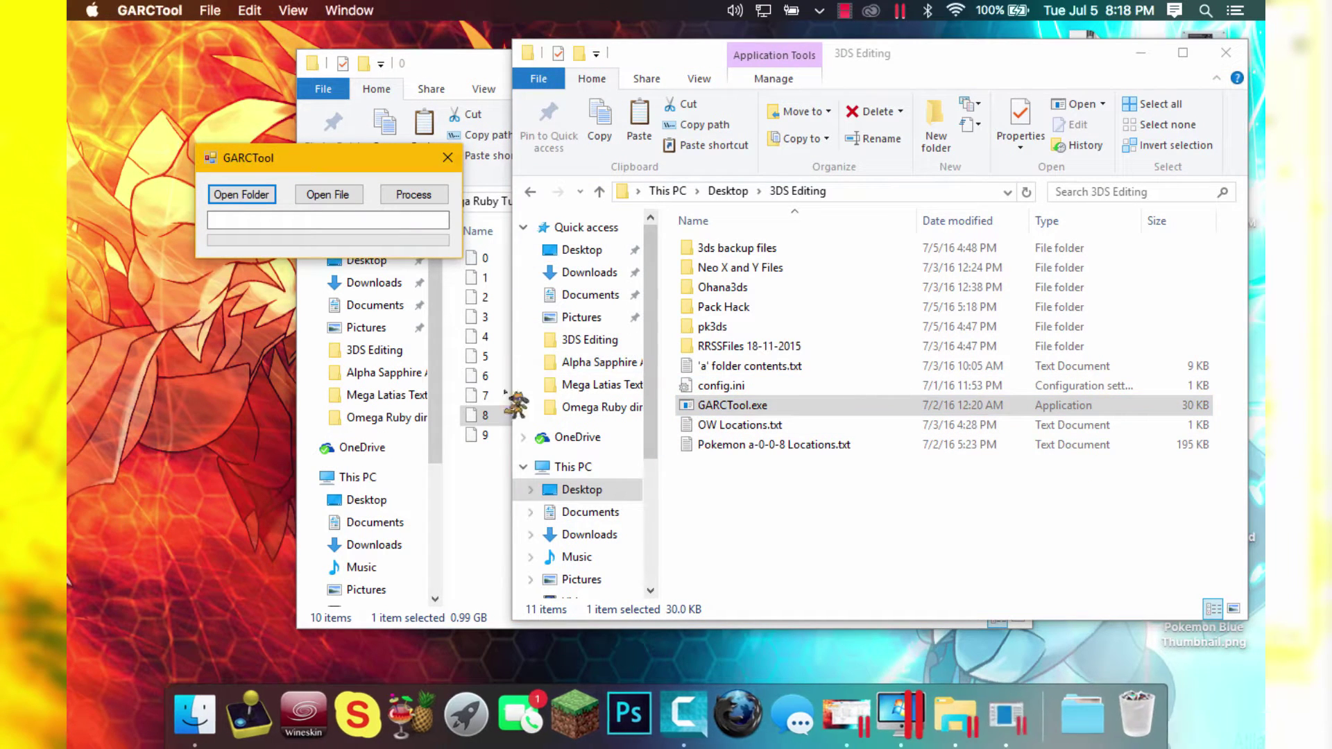
{"action": "left_click", "coordinate": [478, 489]}
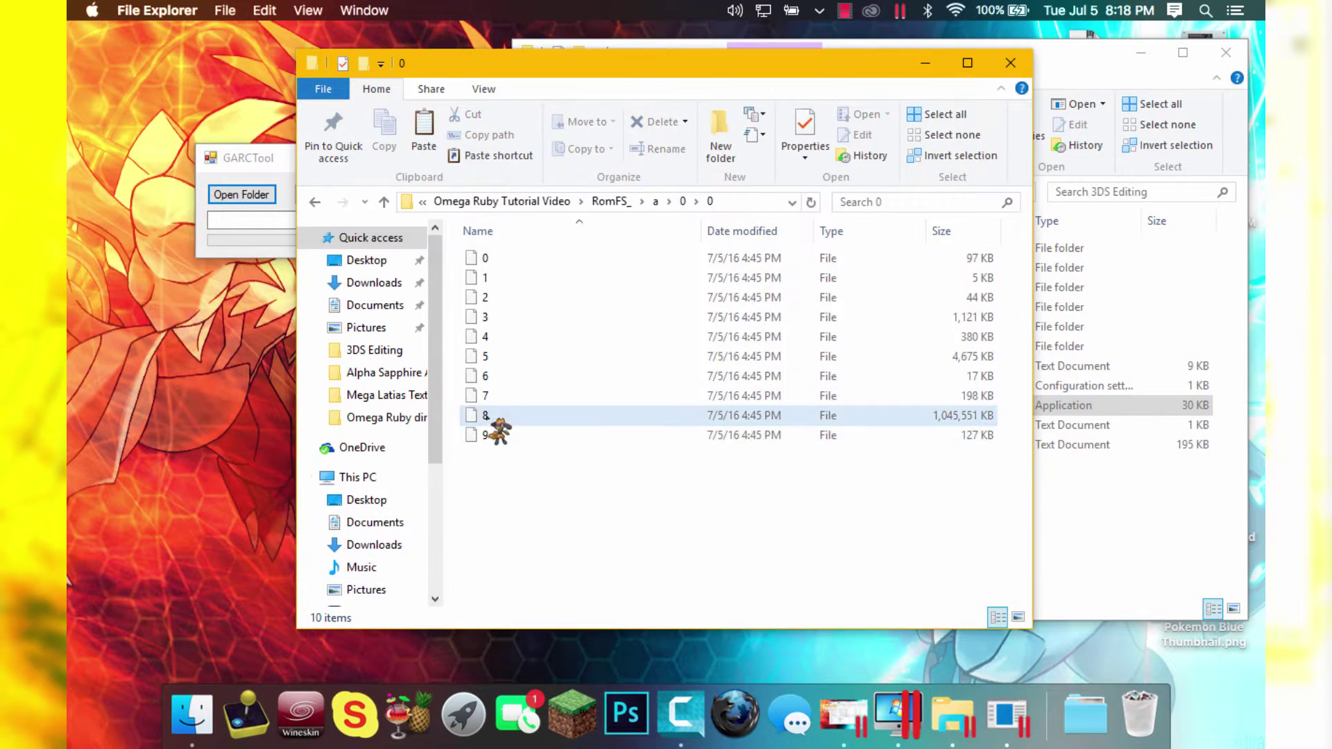
Load file 8 from the RomFS_ > a > 0 > 0 folder into GARCTool and start unpacking it
{"action": "left_click_drag", "start_coordinate": [573, 65], "coordinate": [799, 62]}
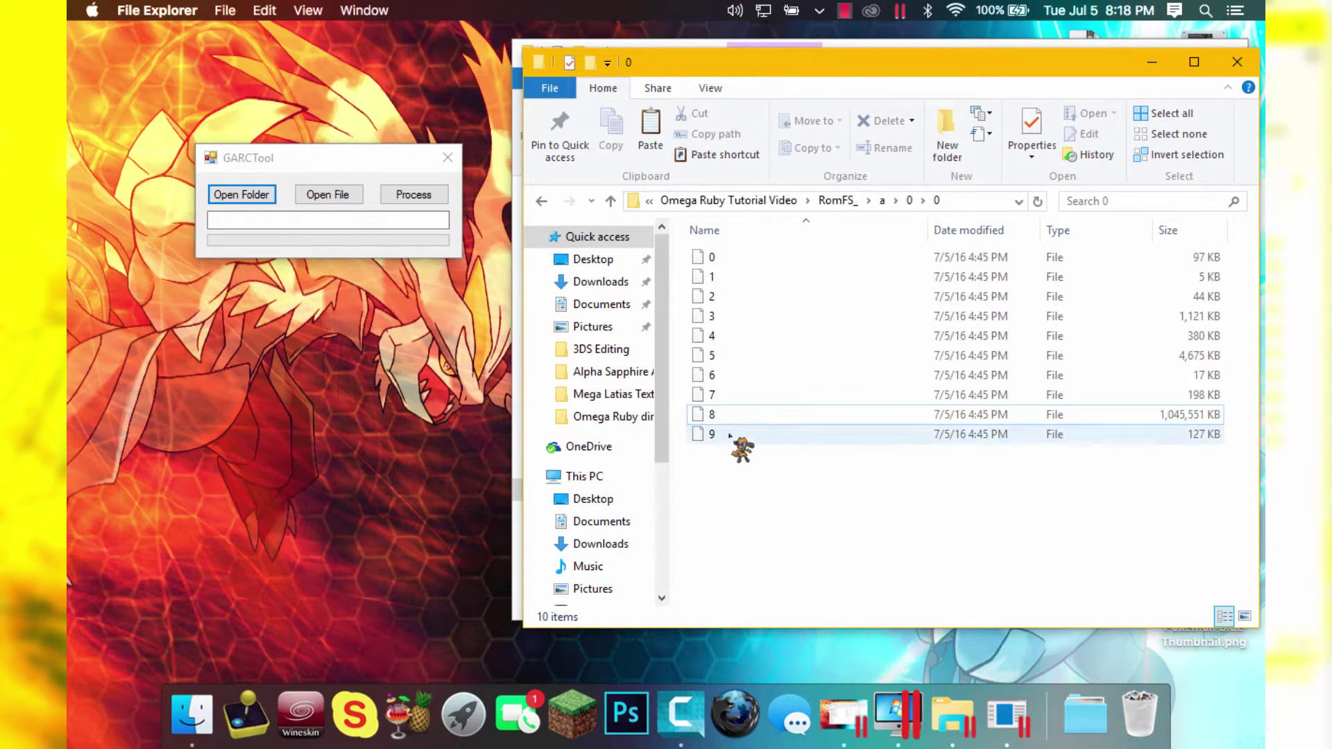
{"action": "left_click", "coordinate": [714, 415]}
{"action": "left_click_drag", "start_coordinate": [715, 416], "coordinate": [401, 223]}
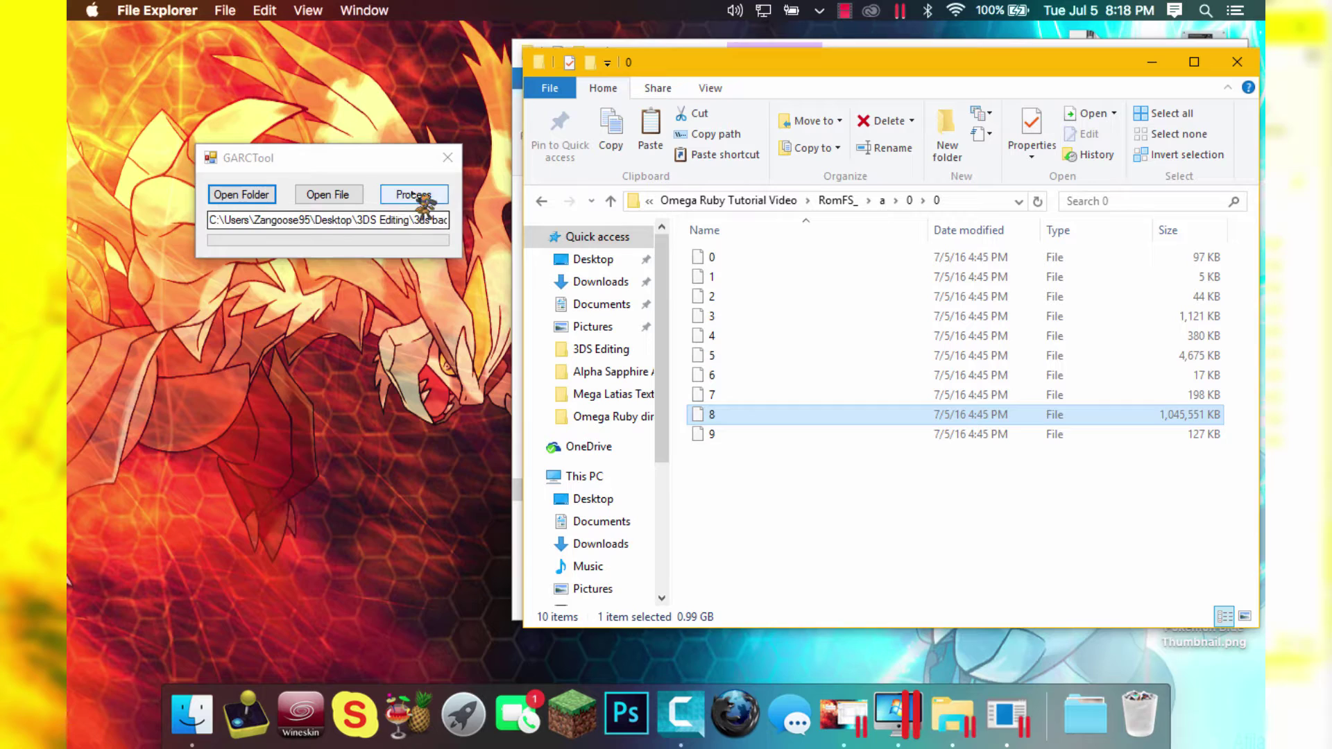
{"action": "left_click", "coordinate": [440, 220]}
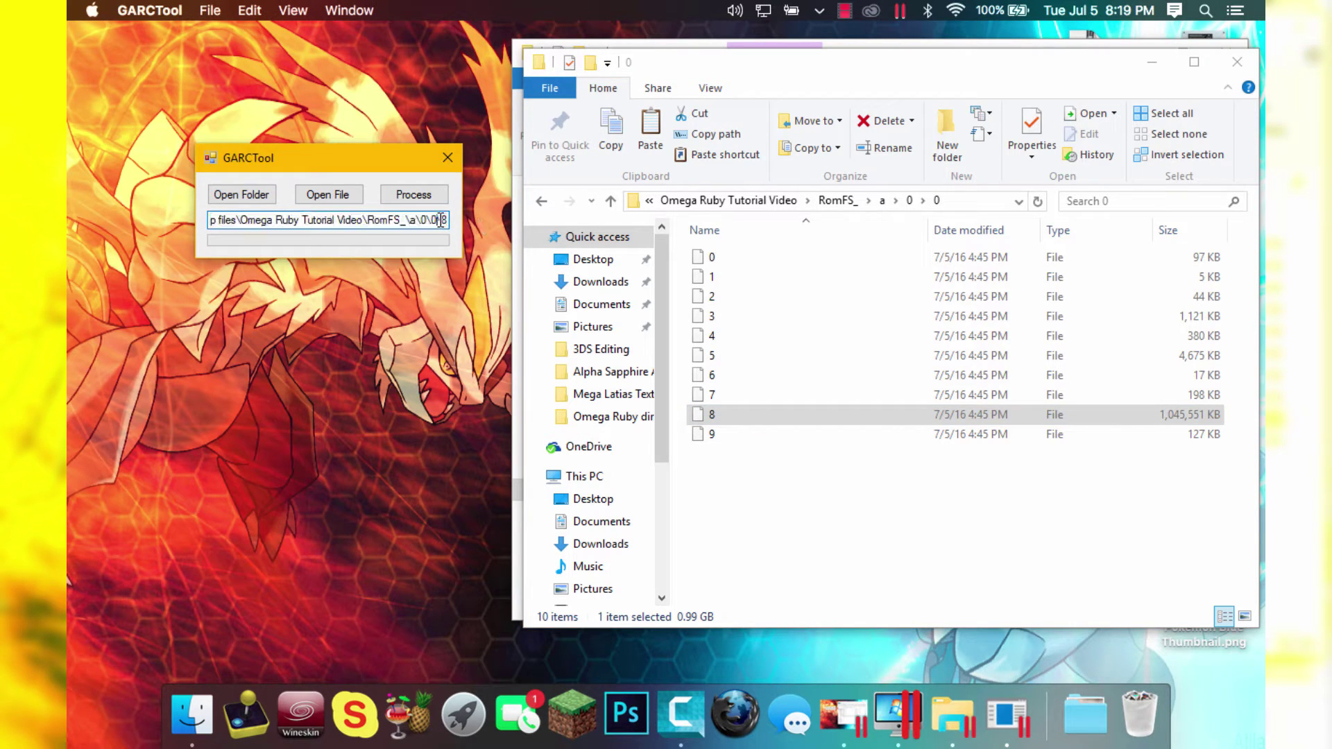
{"action": "left_click", "coordinate": [410, 191]}
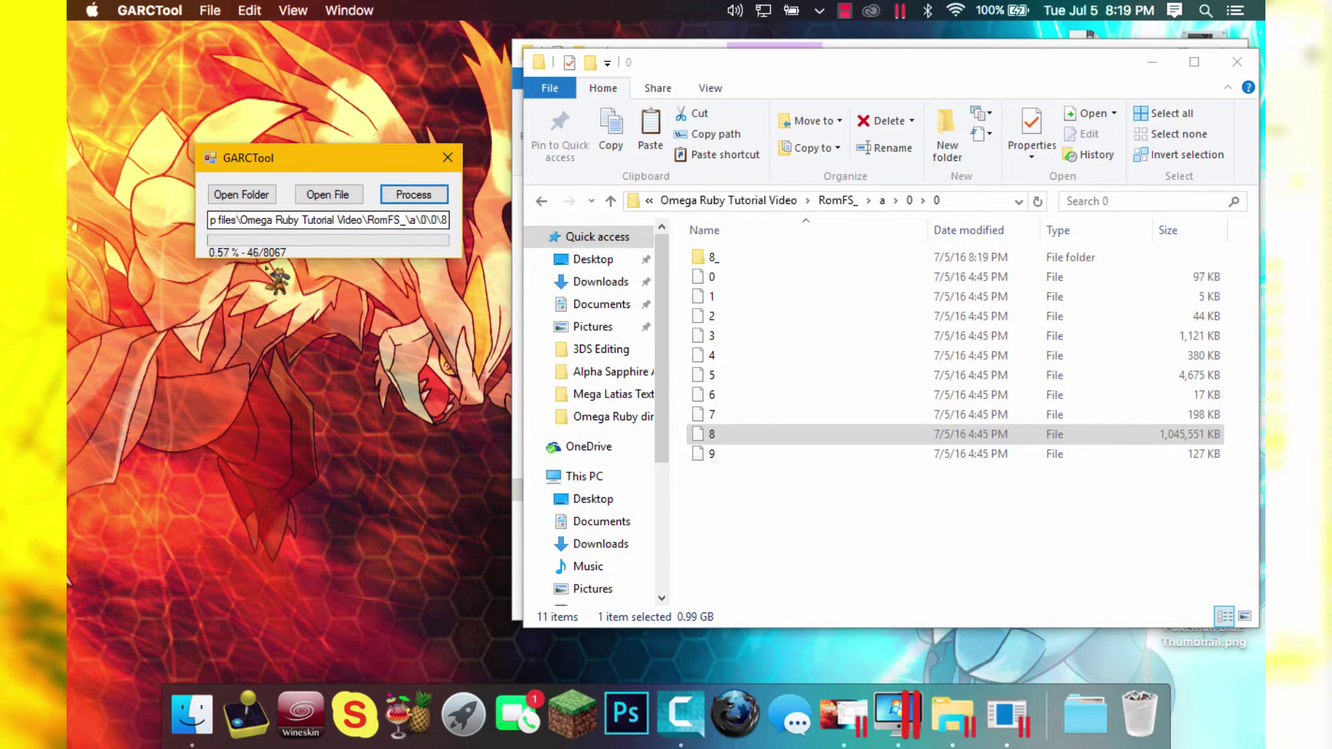
Close GARCTool during the unpacking and delete the partially unpacked 8_ folder
{"action": "left_click", "coordinate": [448, 158]}
{"action": "left_click", "coordinate": [715, 258]}
{"action": "left_click", "coordinate": [900, 123]}
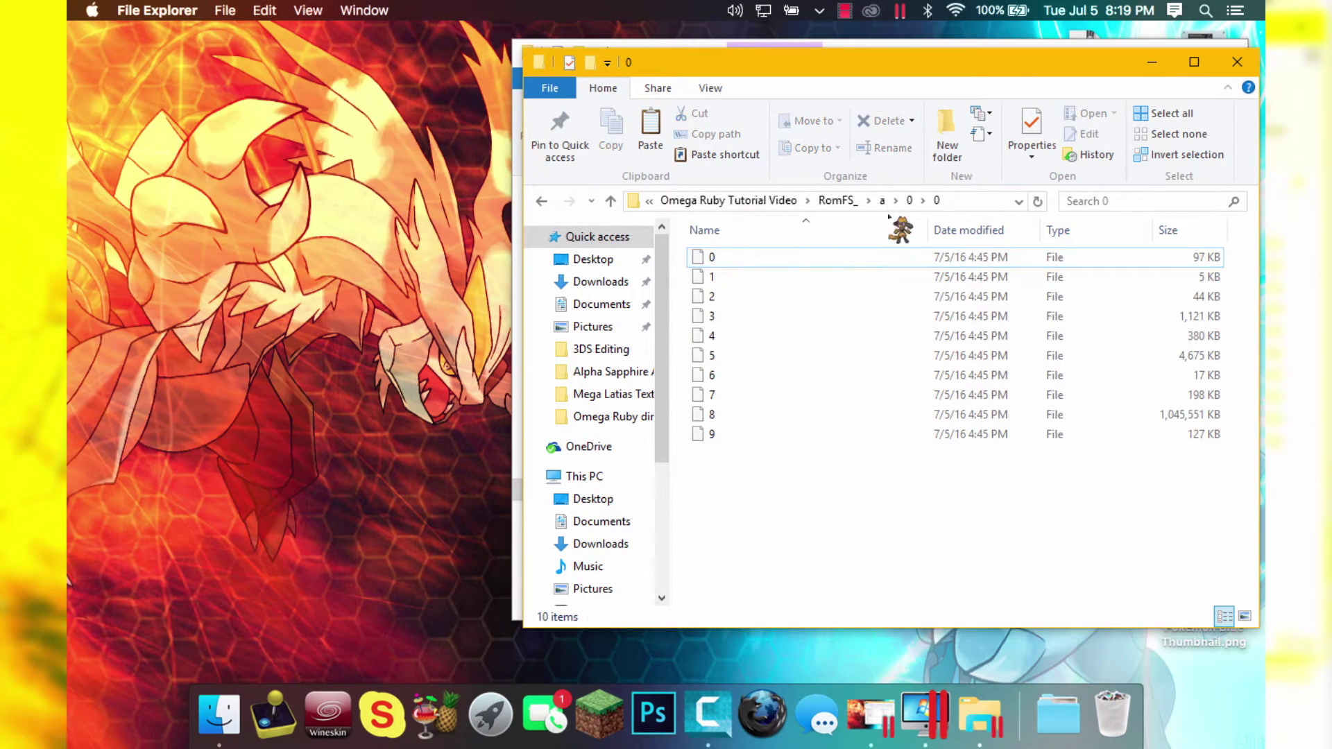
Run GARCTool.exe again from the 3DS Editing folder and bring the folder containing file 8 back to the front
{"action": "left_click", "coordinate": [864, 43]}
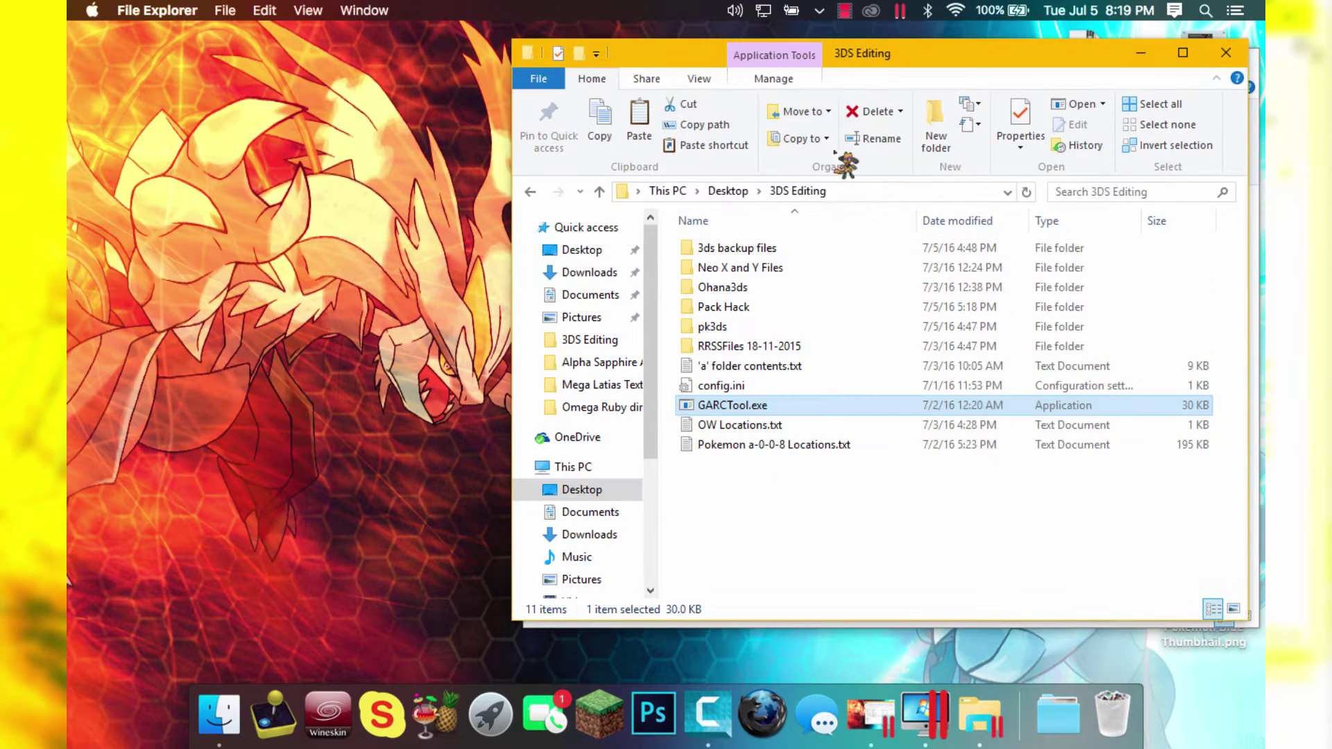
{"action": "double_click", "coordinate": [737, 410]}
{"action": "left_click", "coordinate": [729, 381]}
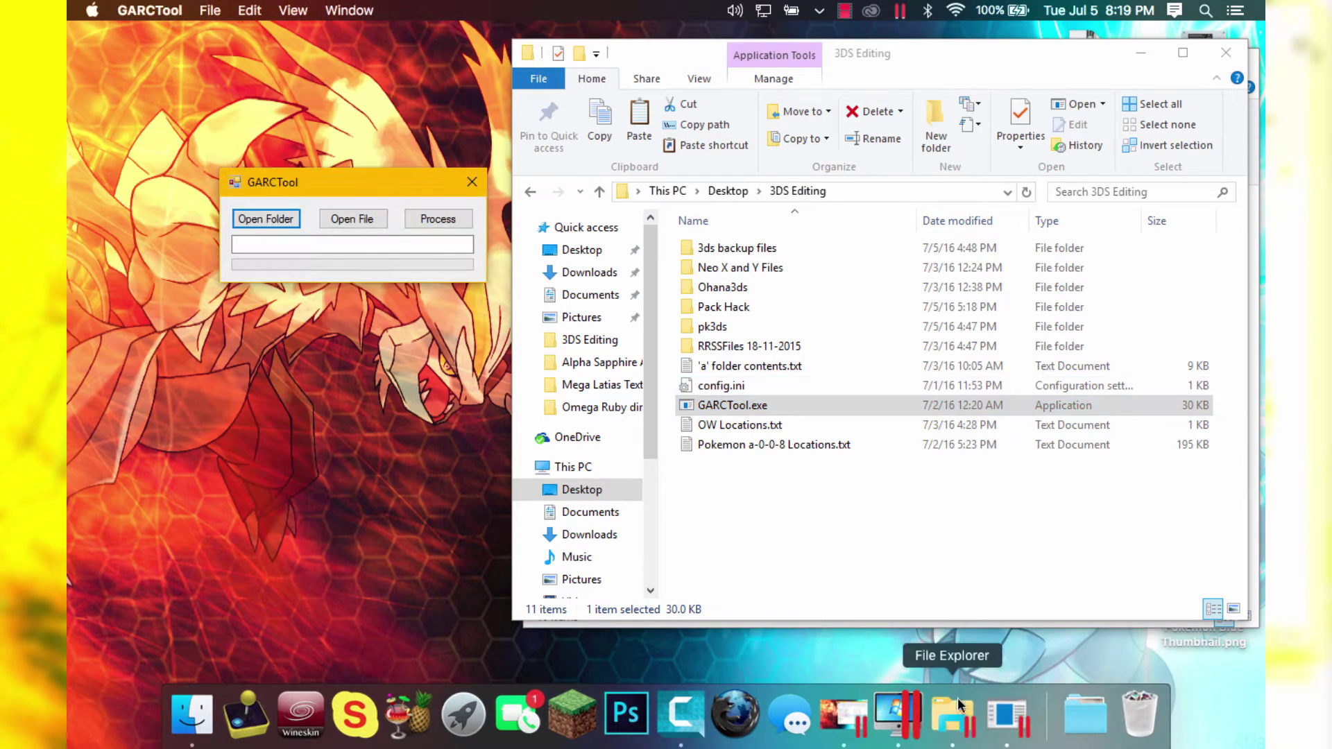
{"action": "right_click", "coordinate": [956, 705]}
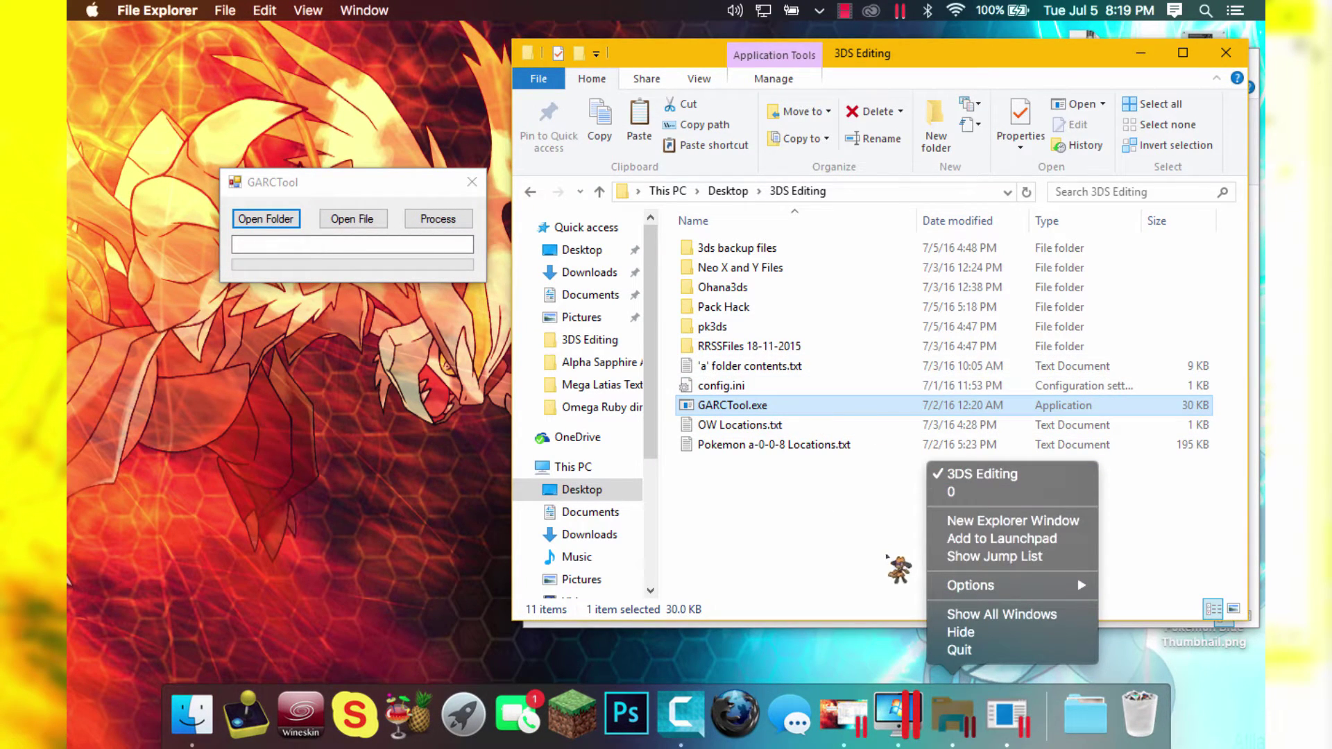
{"action": "left_click", "coordinate": [950, 491]}
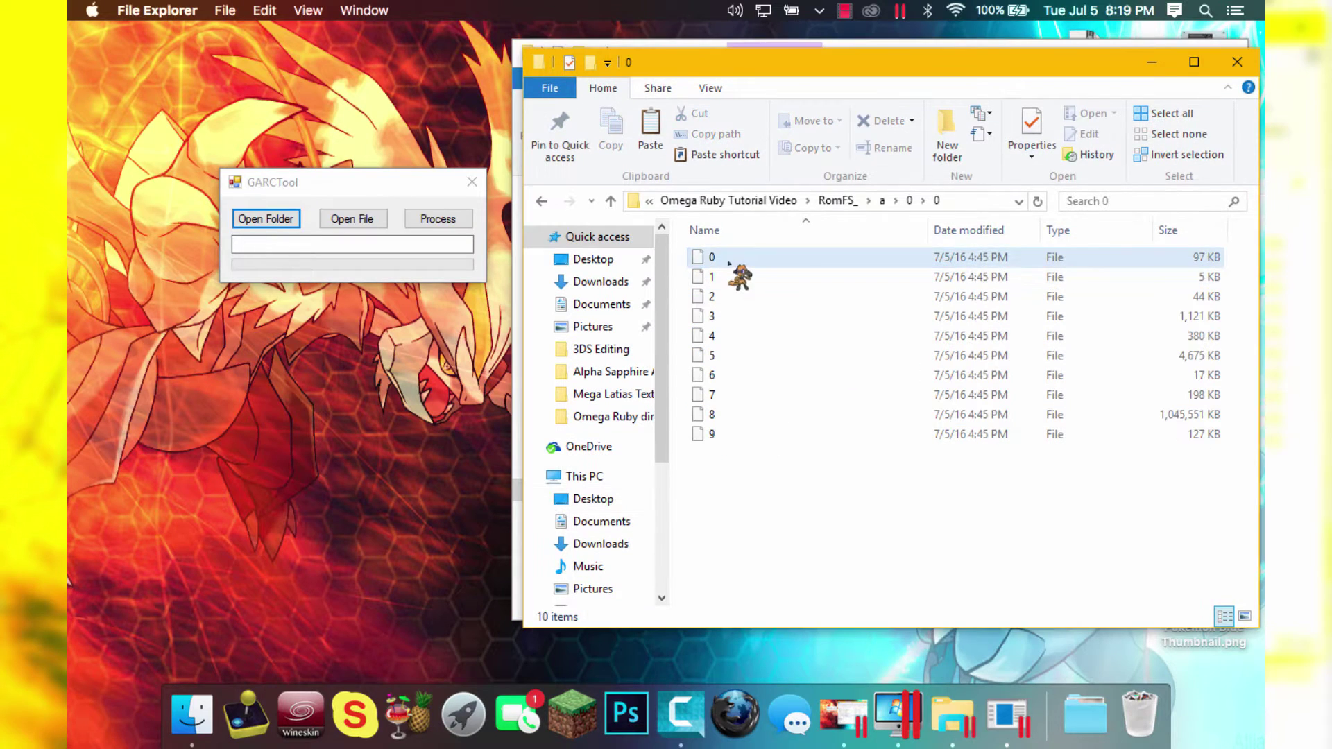
Load file 8 into the reopened GARCTool and process it to unpack its contents
{"action": "left_click_drag", "start_coordinate": [718, 414], "coordinate": [538, 251]}
{"action": "left_click", "coordinate": [397, 247]}
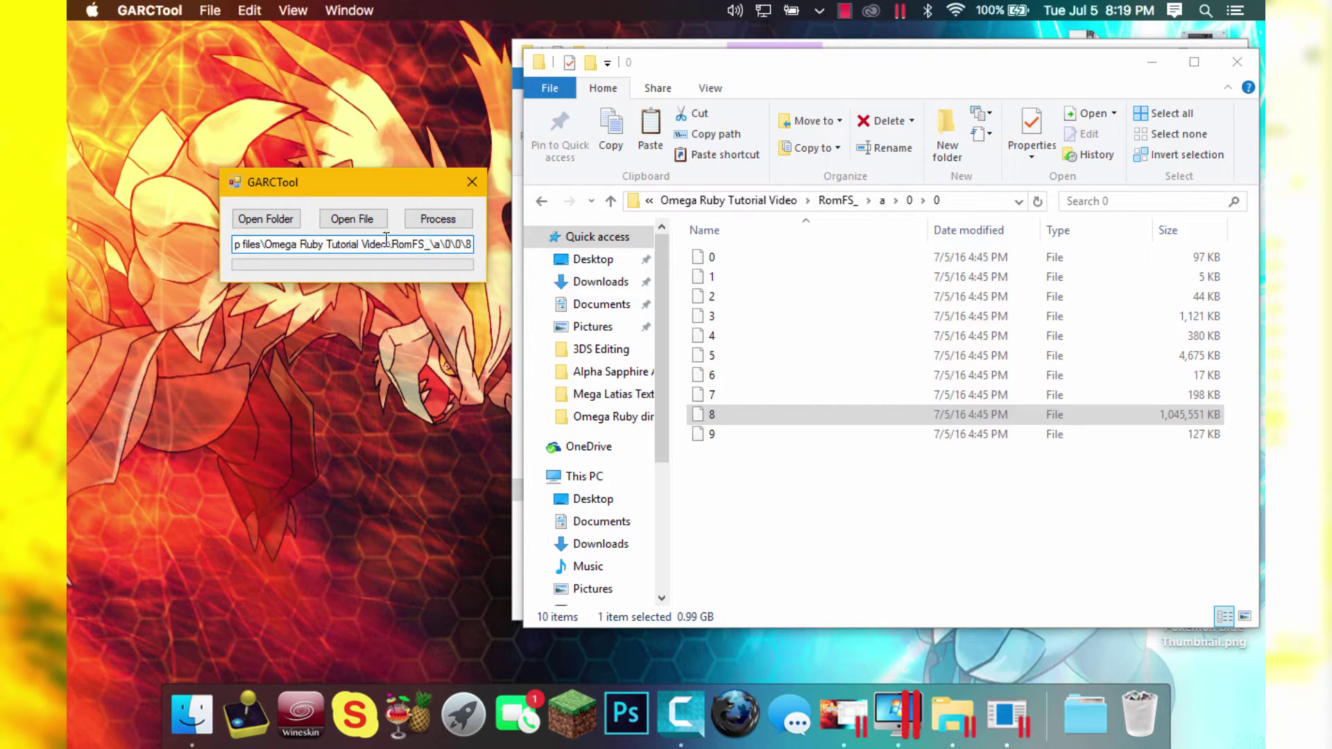
{"action": "left_click", "coordinate": [460, 226]}
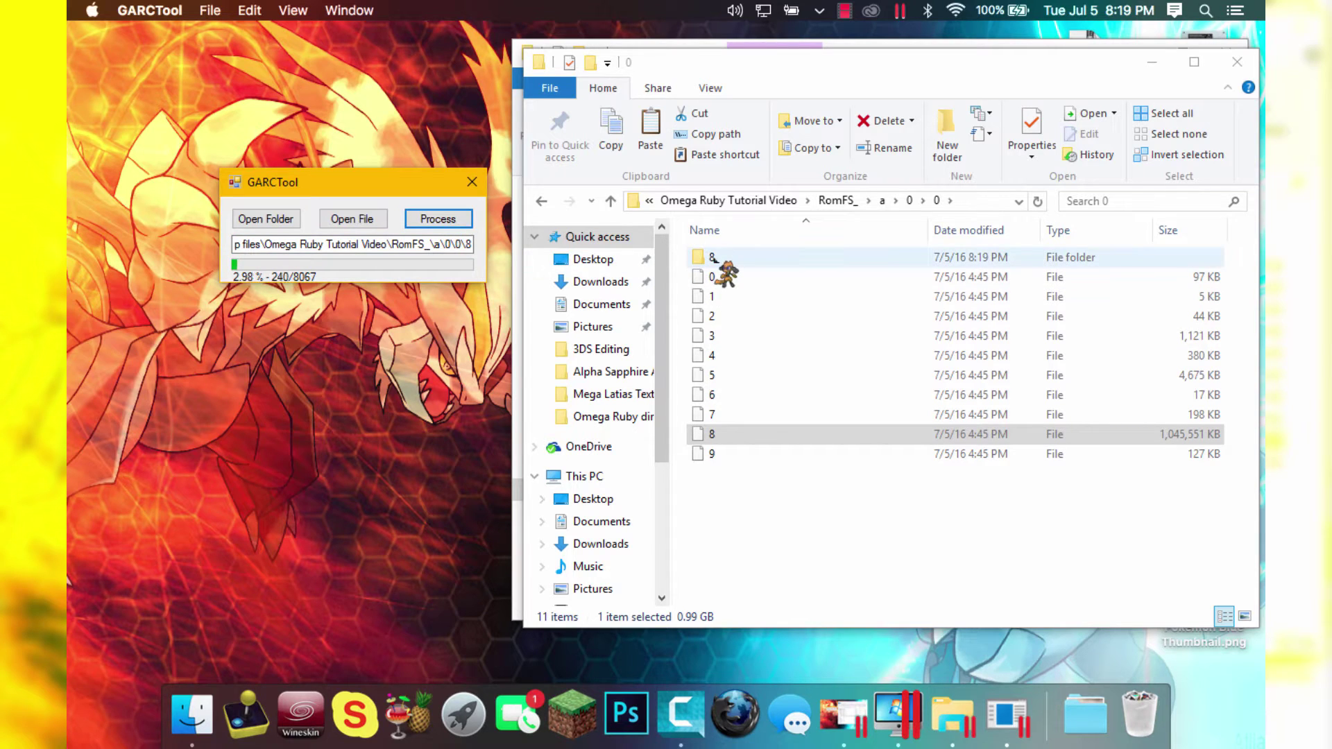
Look at the .bin files being extracted into the 8_ folder and return to its parent folder 0
{"action": "left_click", "coordinate": [712, 259]}
{"action": "double_click", "coordinate": [712, 259]}
{"action": "scroll", "coordinate": [794, 416], "scroll_direction": "down", "scroll_amount": 20}
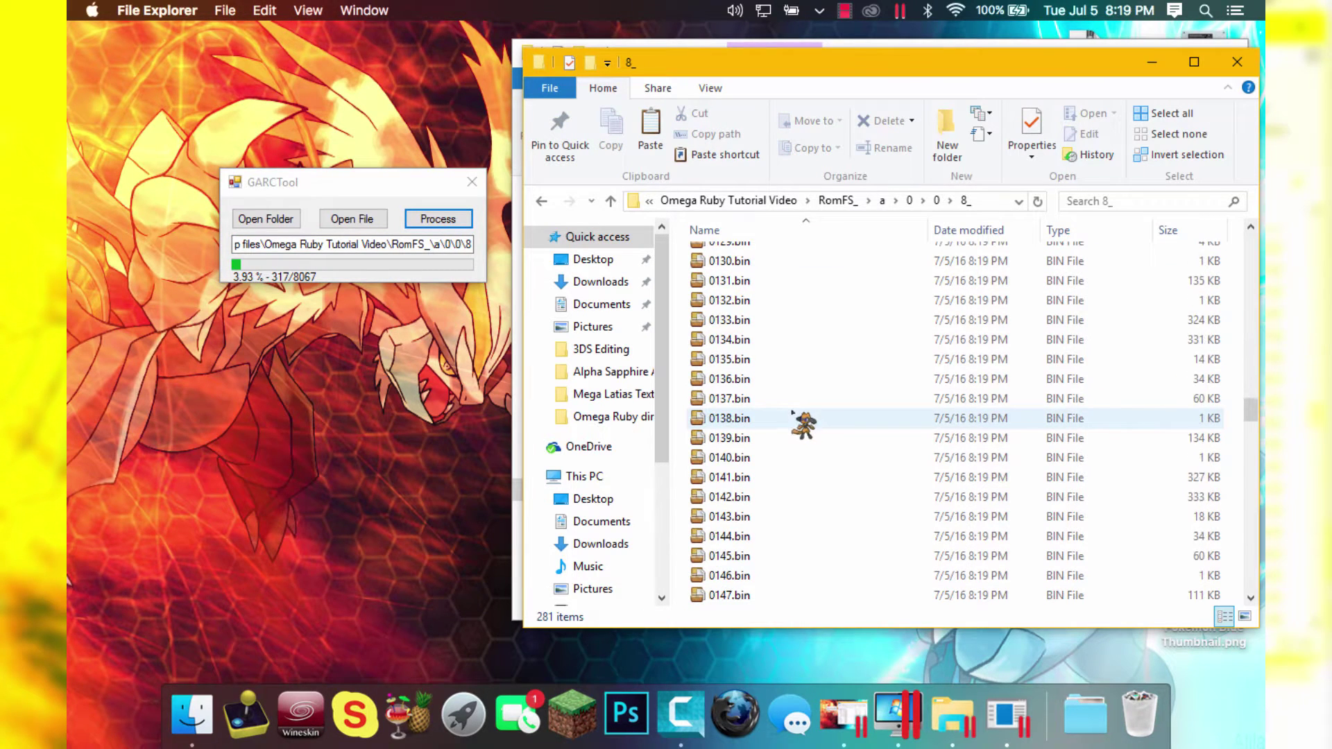
{"action": "scroll", "coordinate": [792, 413], "scroll_direction": "down", "scroll_amount": 20}
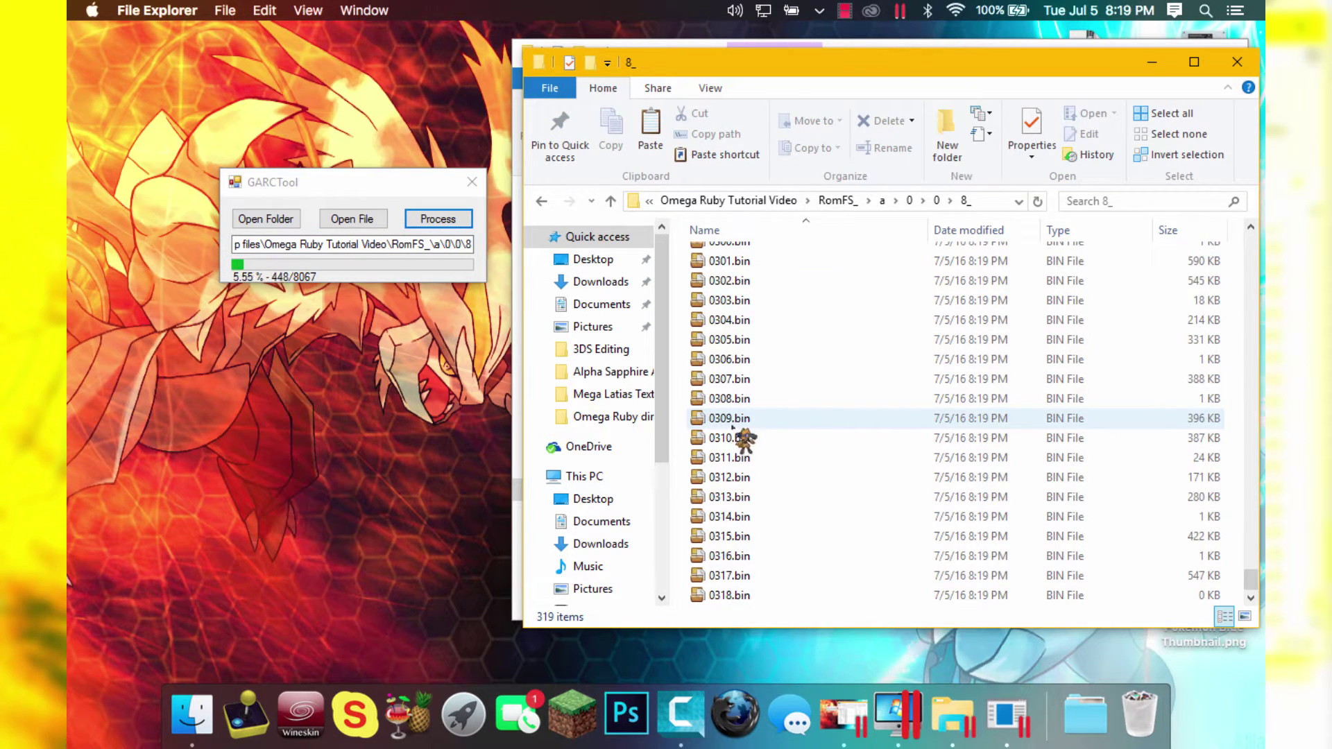
{"action": "scroll", "coordinate": [737, 426], "scroll_direction": "up", "scroll_amount": 20}
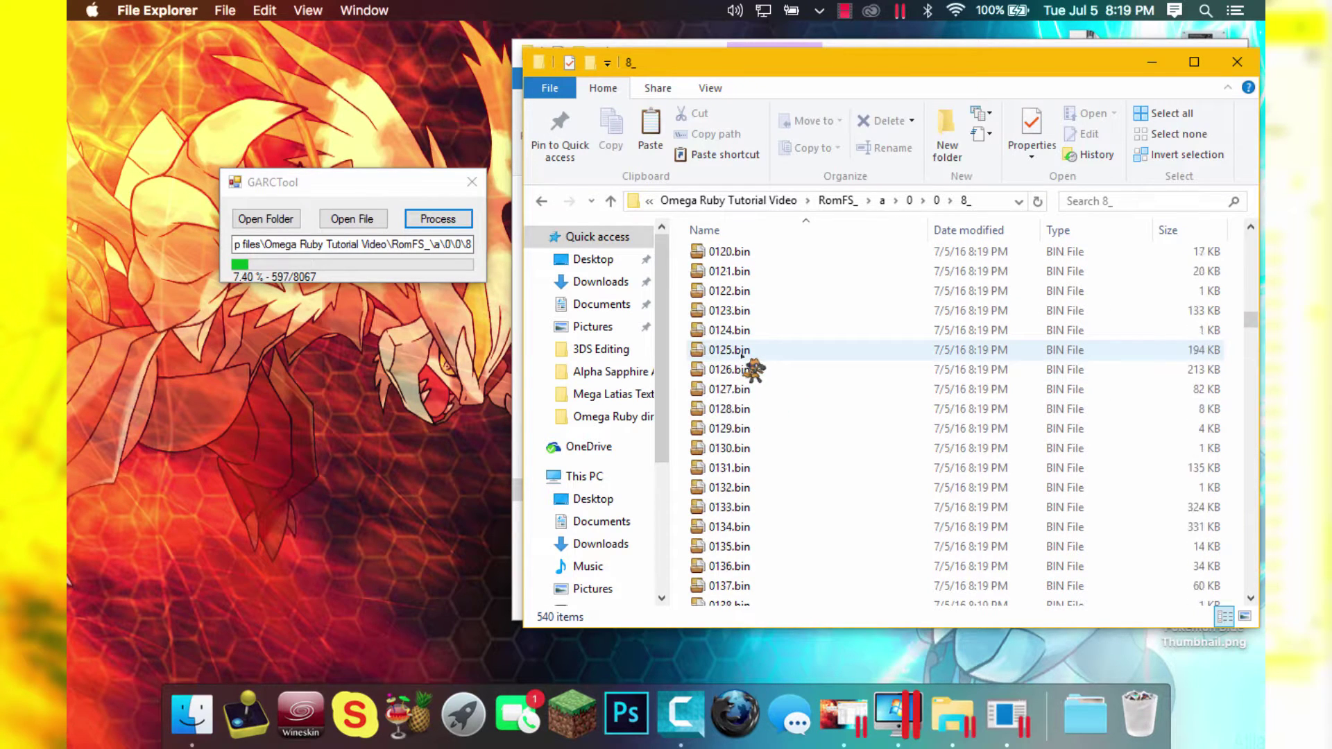
{"action": "scroll", "coordinate": [741, 353], "scroll_direction": "up", "scroll_amount": 20}
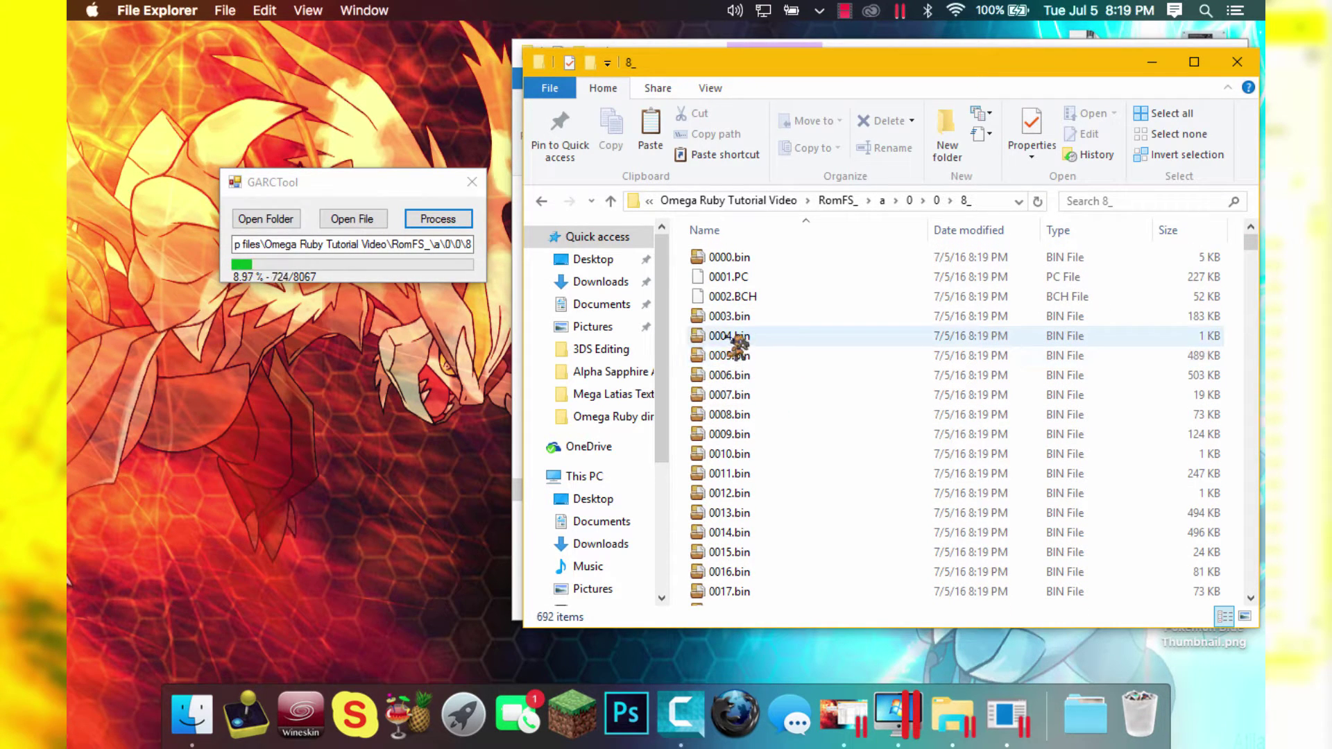
{"action": "key", "text": "BackSpace"}
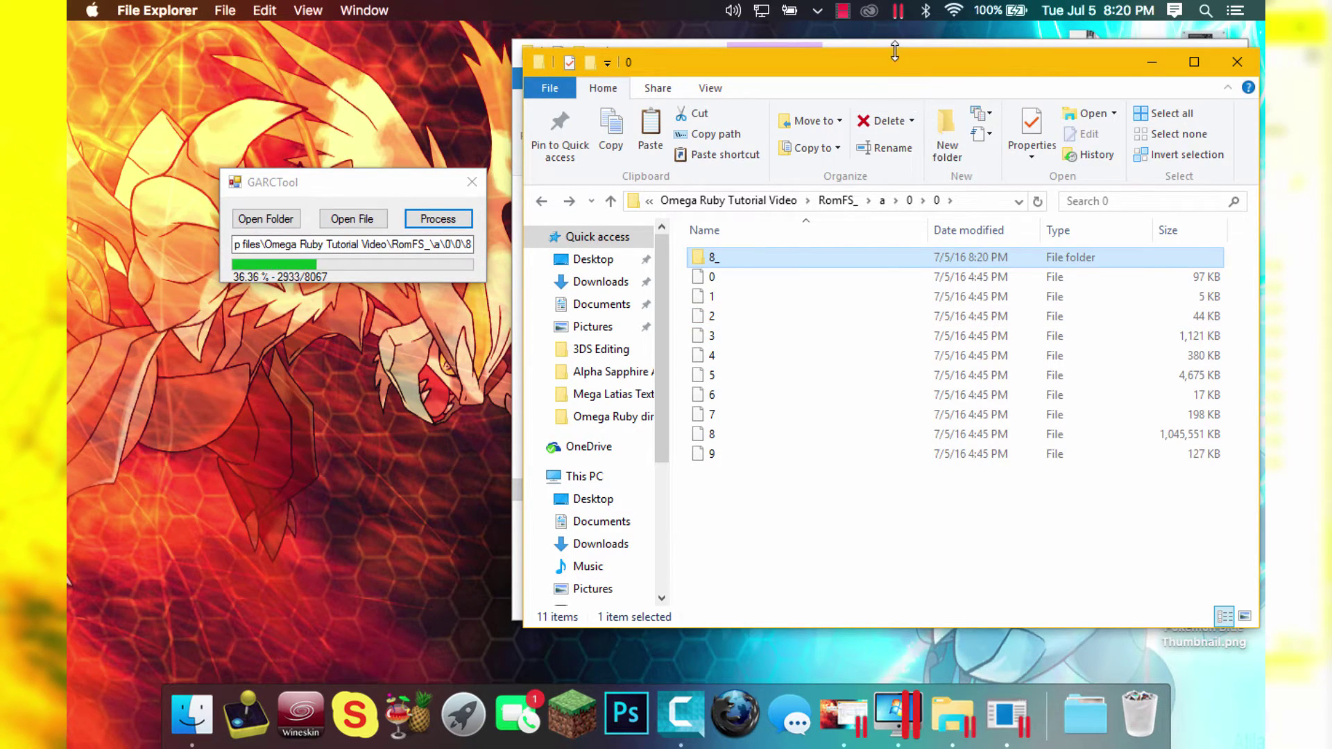
Reposition the folder 0 window, clear its file selection and move the GARCTool window higher on the desktop
{"action": "left_click_drag", "start_coordinate": [893, 50], "coordinate": [875, 51]}
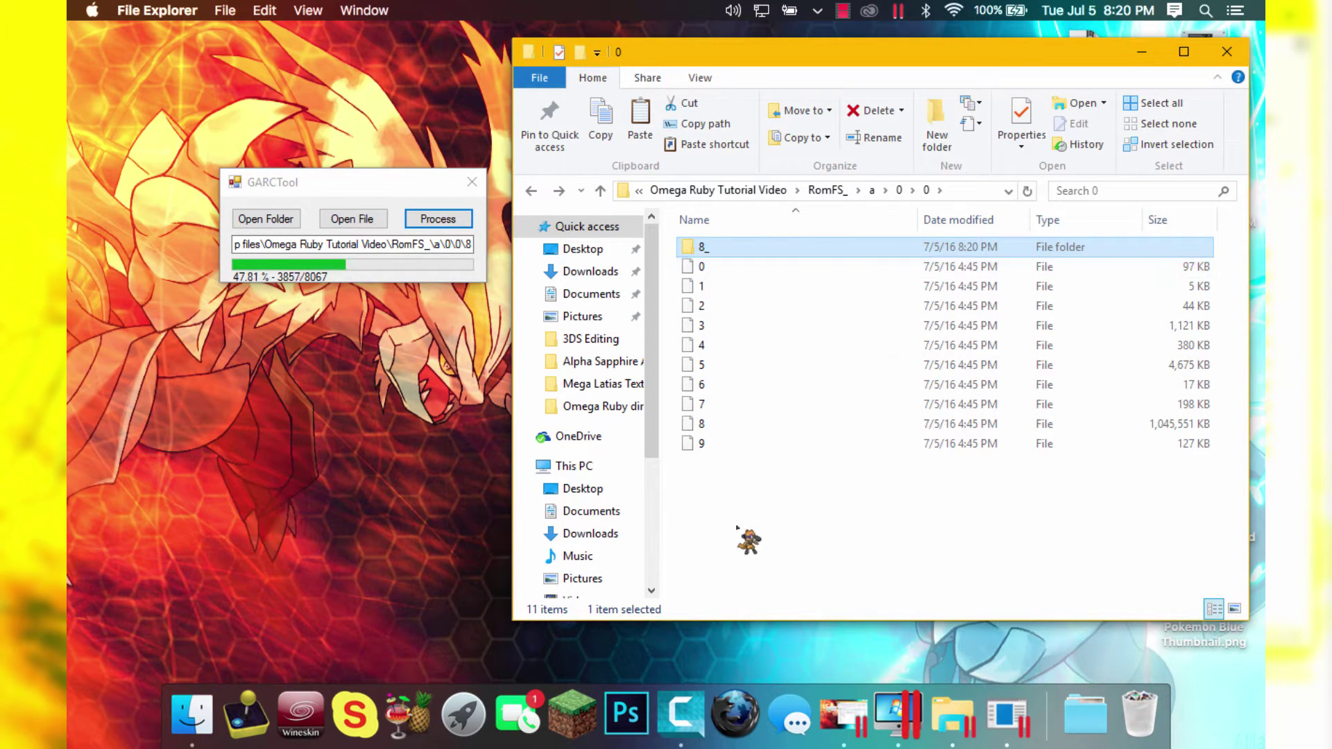
{"action": "left_click", "coordinate": [746, 538]}
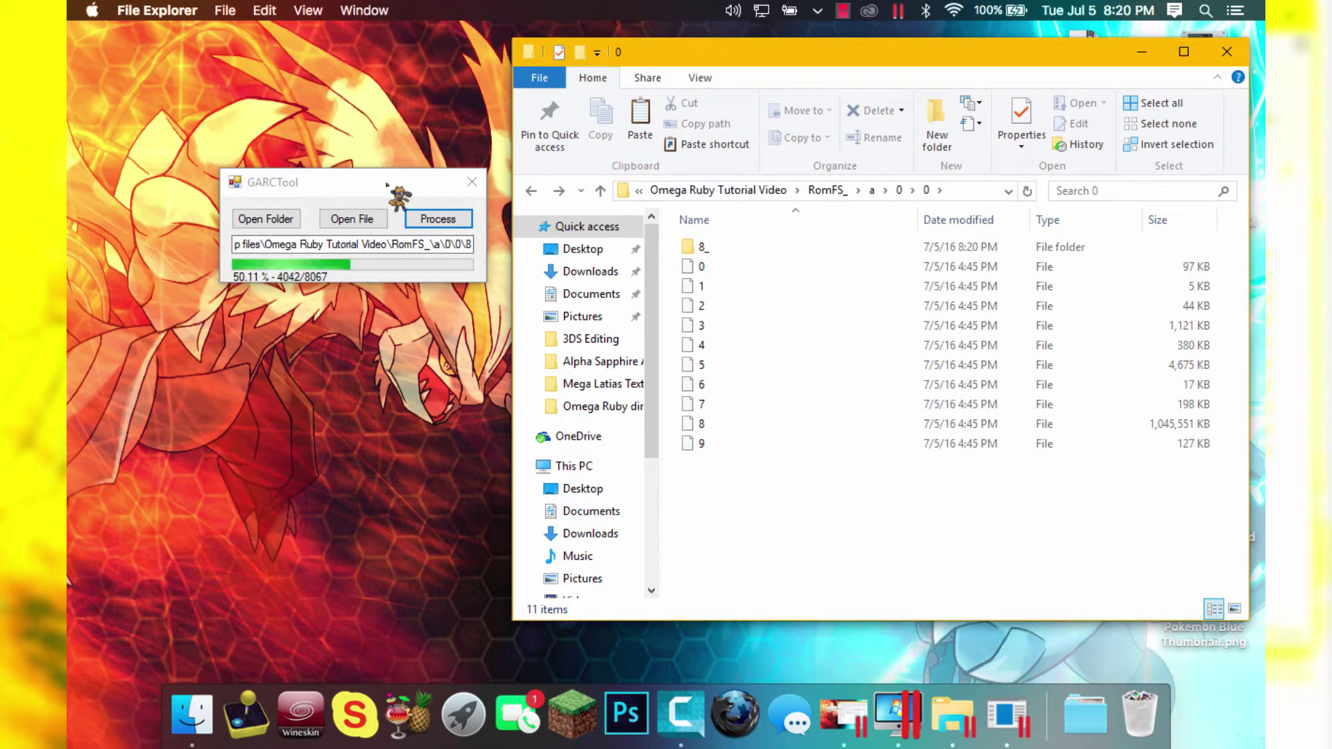
{"action": "left_click_drag", "start_coordinate": [370, 182], "coordinate": [379, 115]}
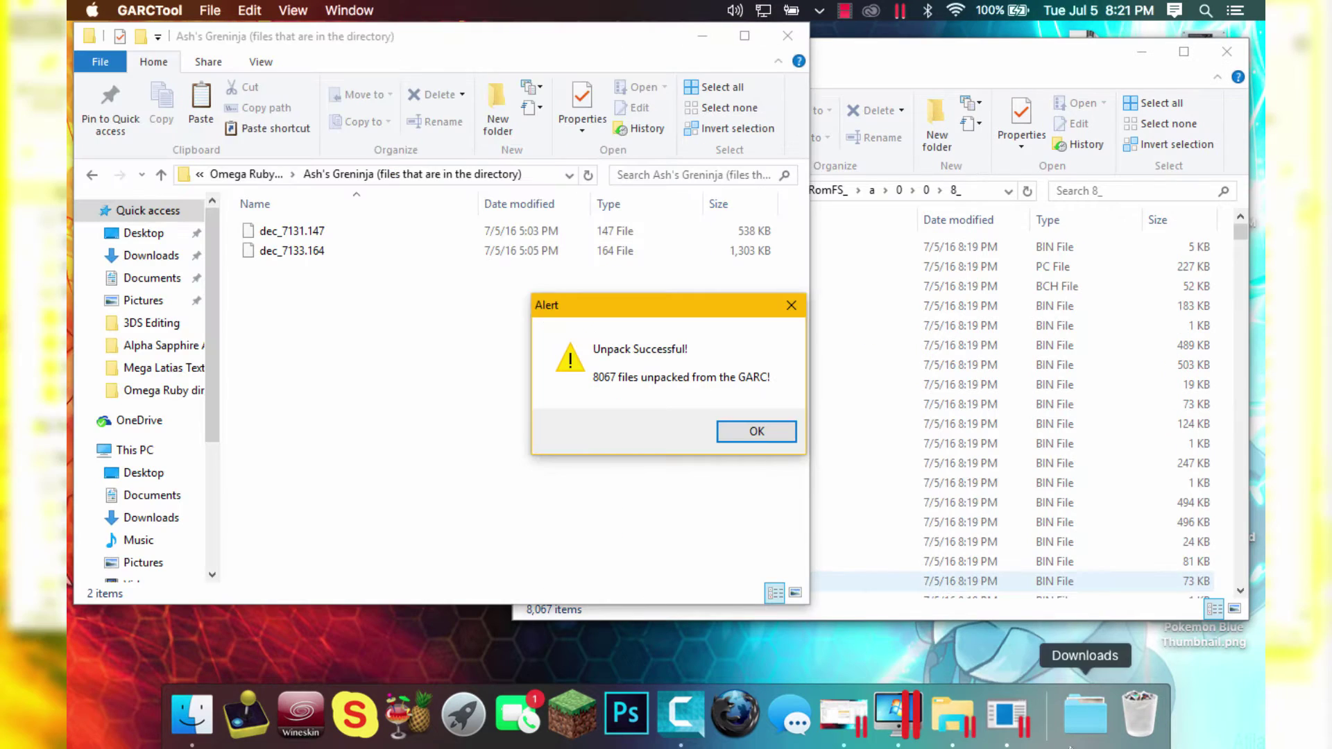
Bring GARCTool to the front, dismiss the unpack alert and highlight the end of the processed file path
{"action": "left_click", "coordinate": [897, 714]}
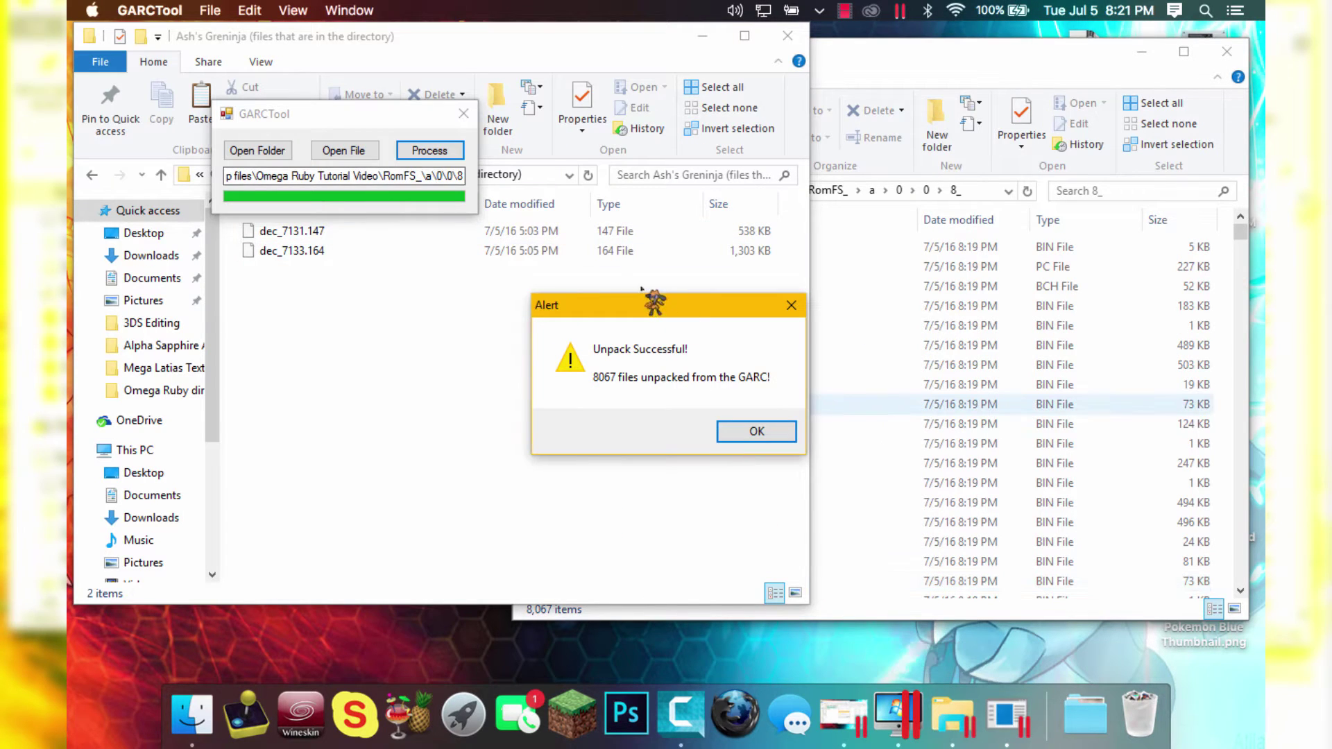
{"action": "left_click_drag", "start_coordinate": [649, 305], "coordinate": [442, 163]}
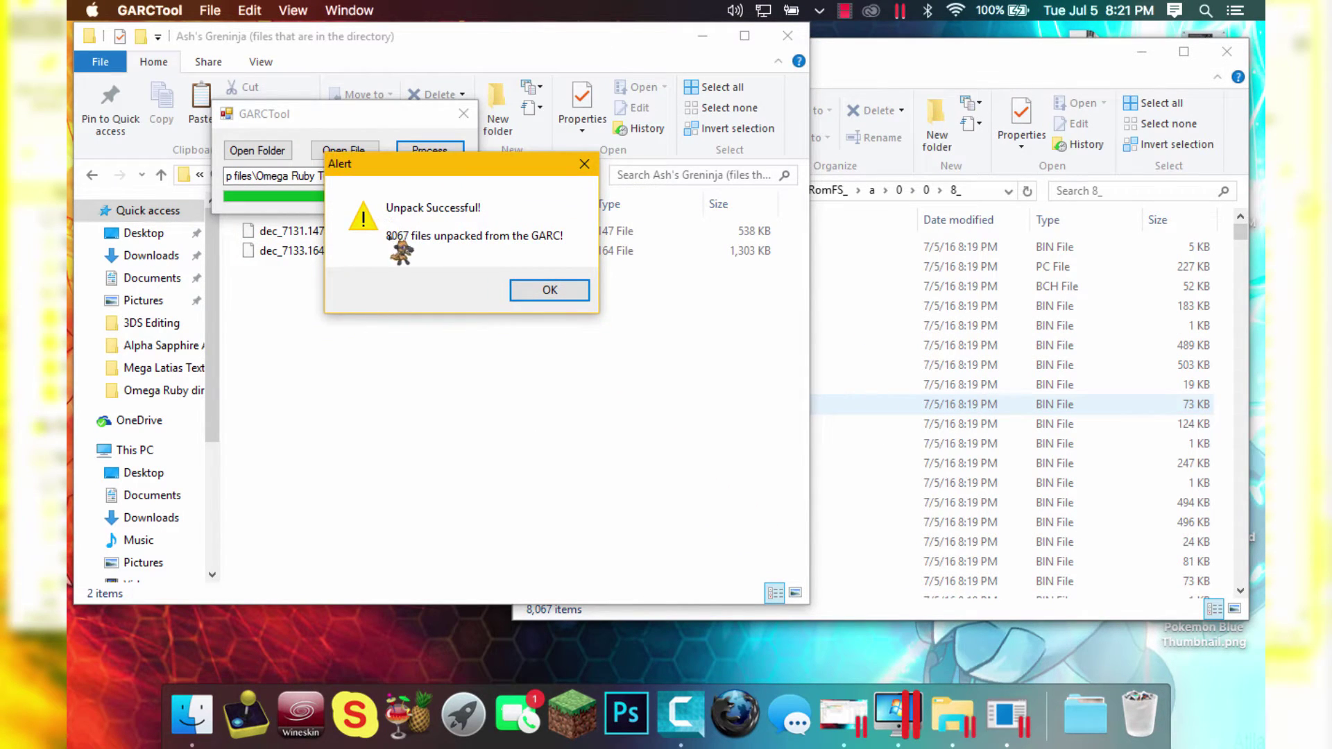
{"action": "left_click", "coordinate": [548, 290]}
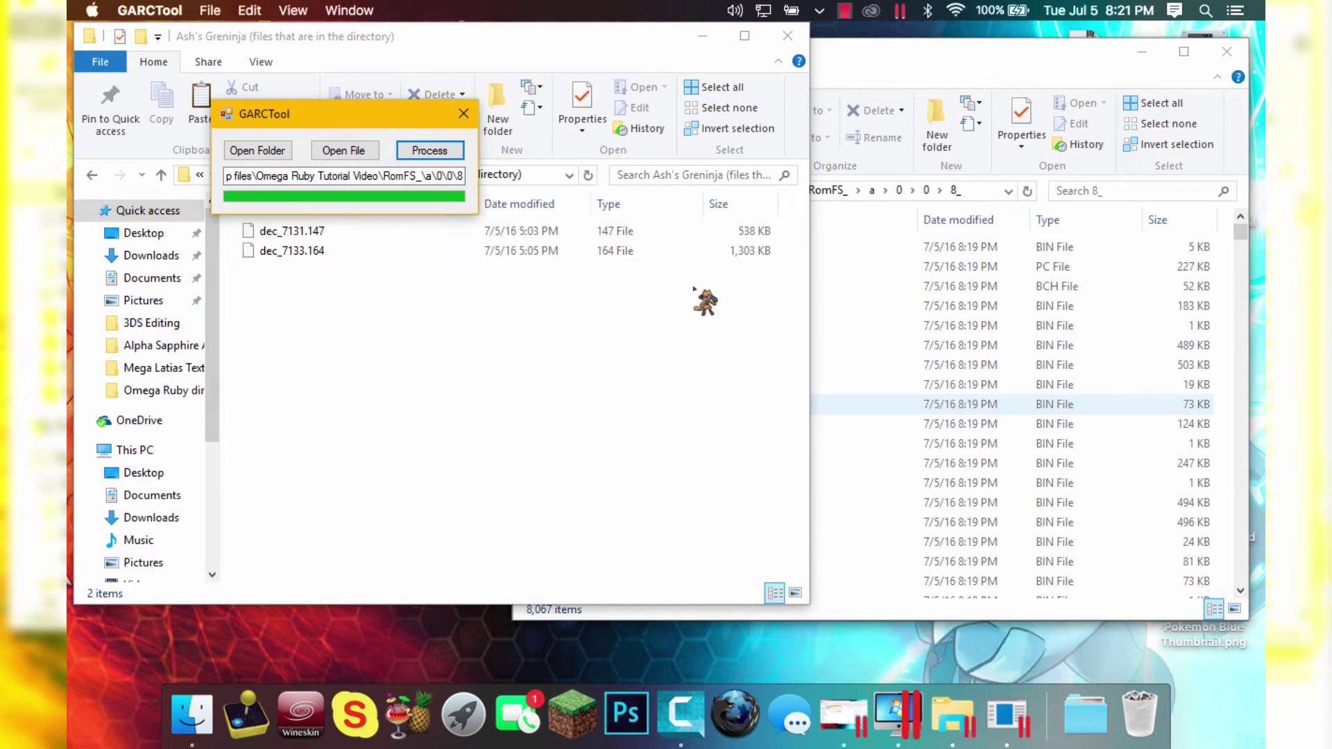
{"action": "left_click_drag", "start_coordinate": [461, 176], "coordinate": [404, 176]}
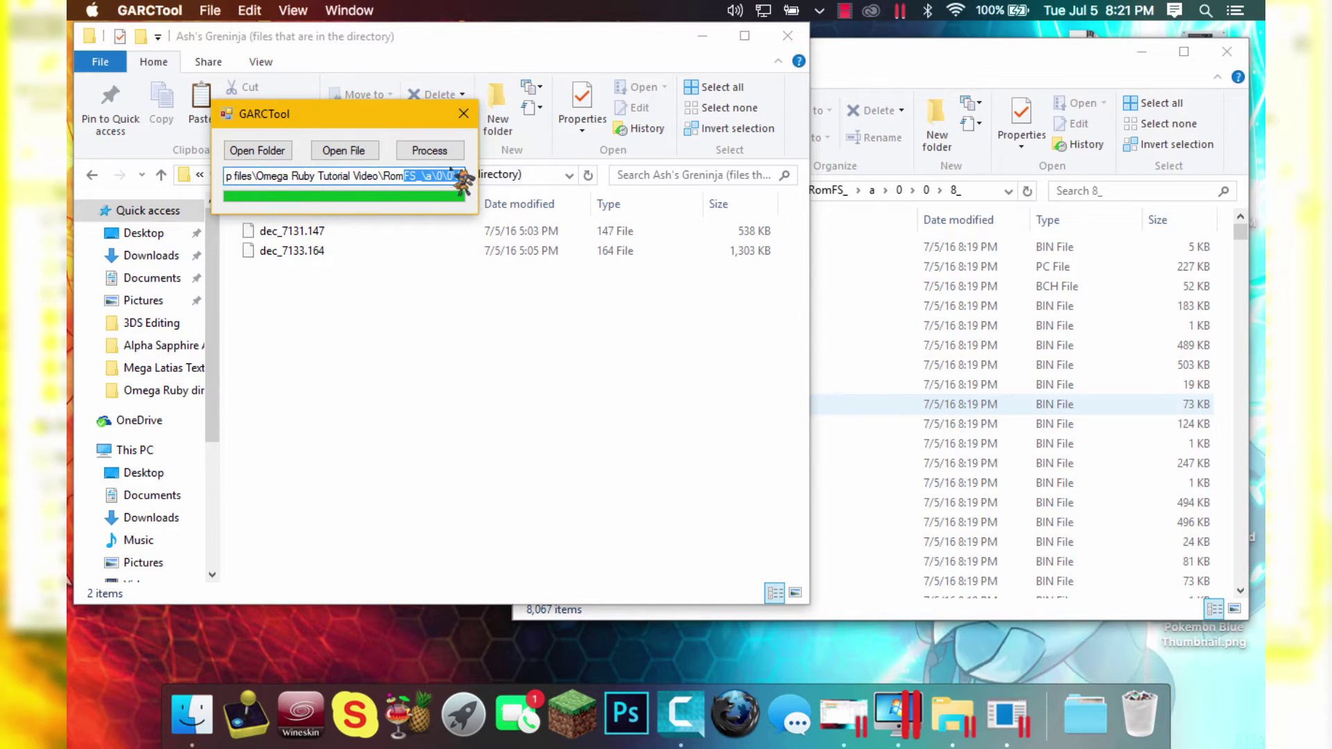
Look through the unpacked files in the 8_ folder, from 0000.bin to 8066.bin
{"action": "left_click", "coordinate": [1151, 404]}
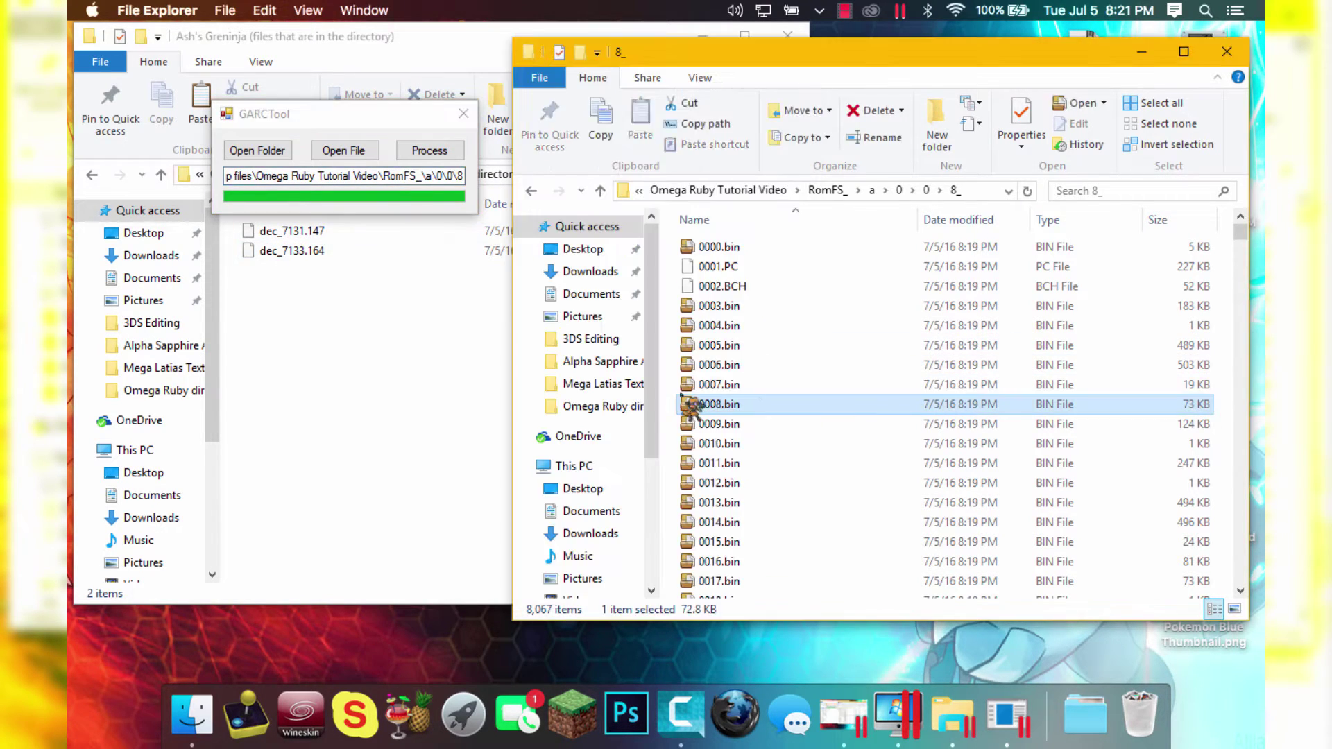
{"action": "scroll", "coordinate": [999, 394], "scroll_direction": "down", "scroll_amount": 5}
{"action": "scroll", "coordinate": [999, 394], "scroll_direction": "down", "scroll_amount": 10}
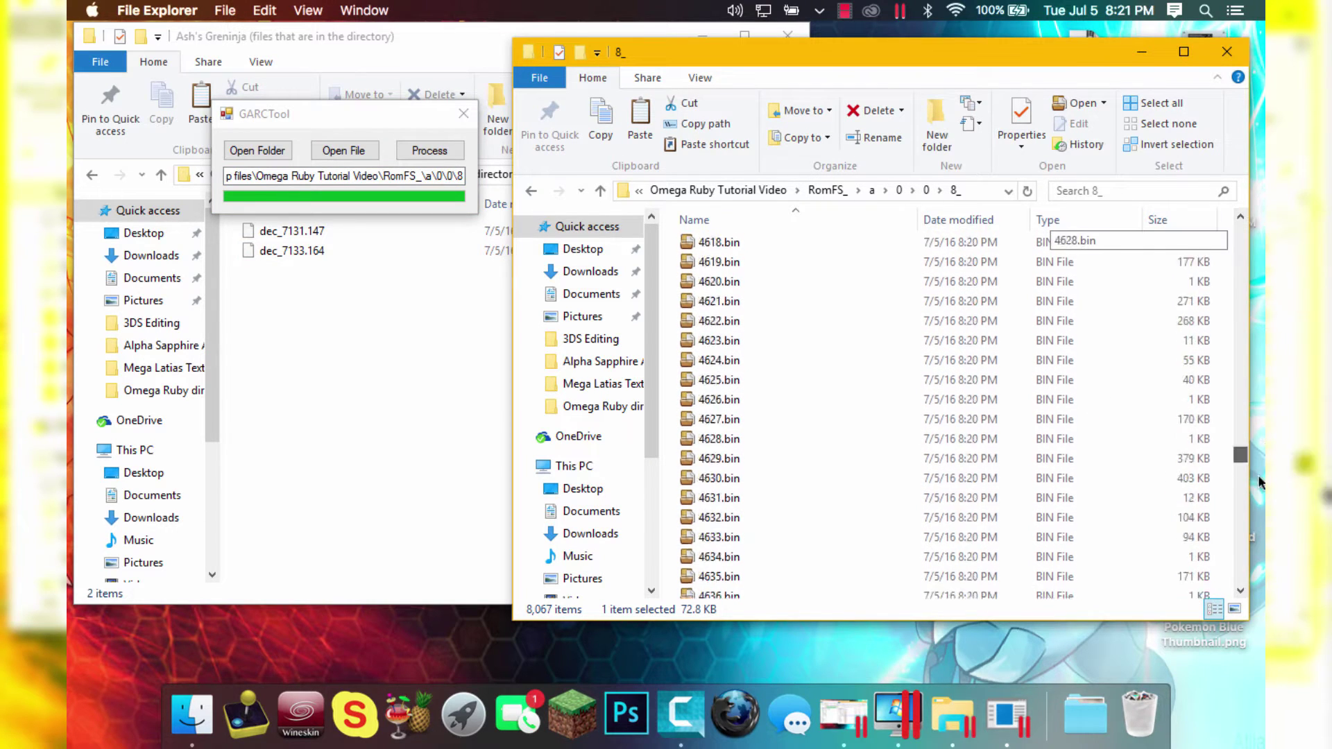
{"action": "left_click_drag", "start_coordinate": [1240, 235], "coordinate": [1240, 575]}
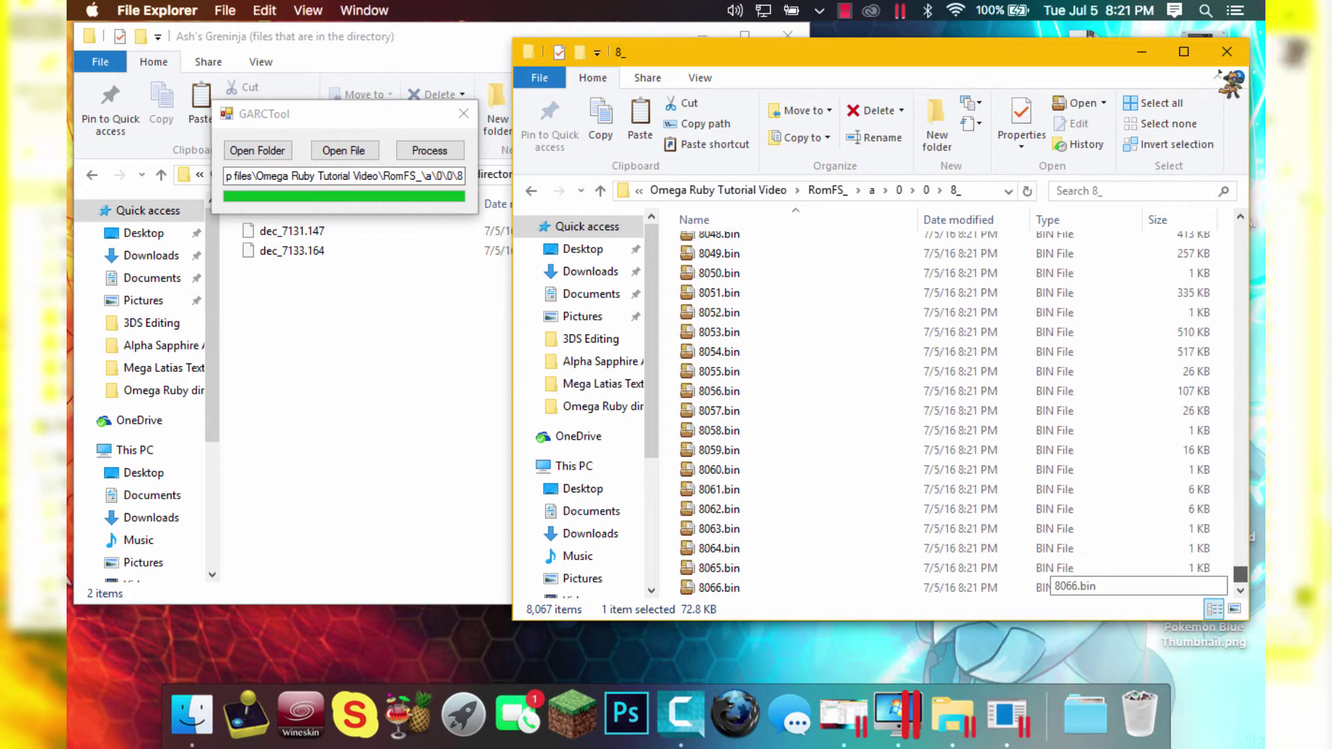
{"action": "left_click_drag", "start_coordinate": [1241, 575], "coordinate": [1240, 233]}
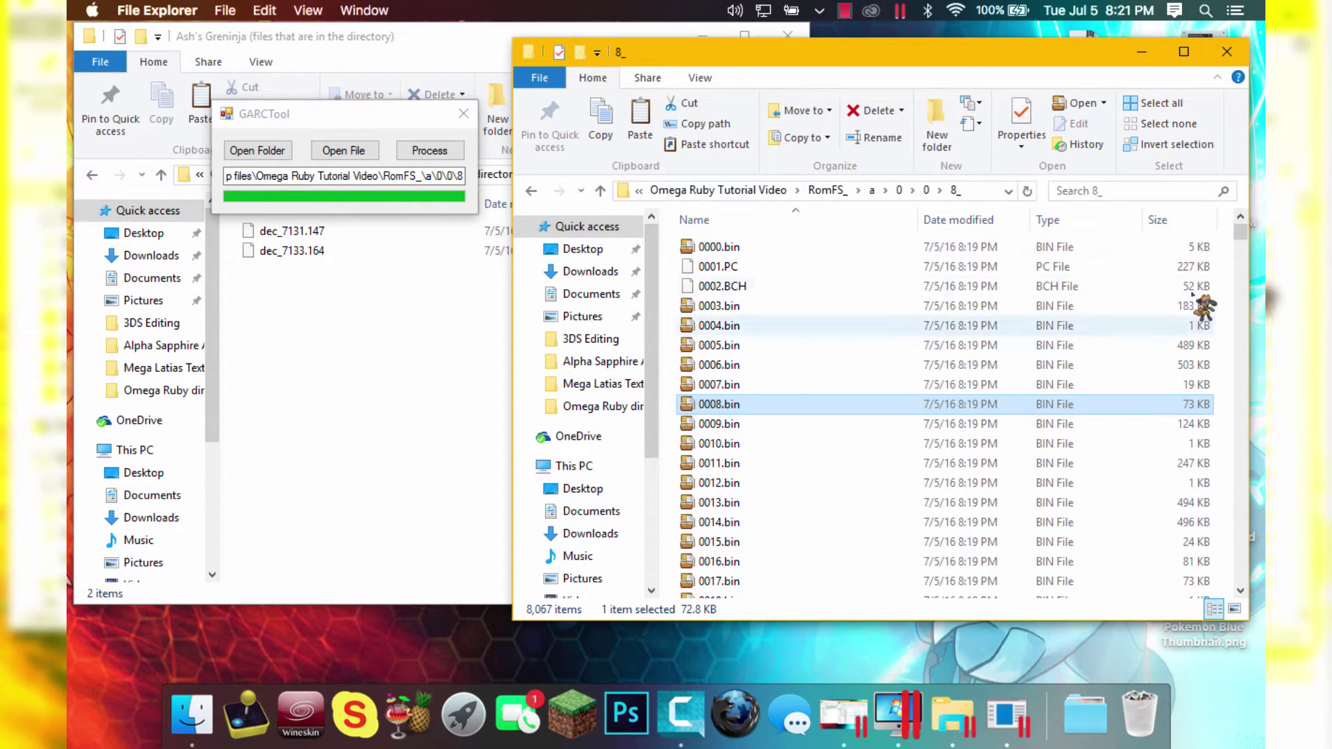
{"action": "left_click", "coordinate": [1234, 240]}
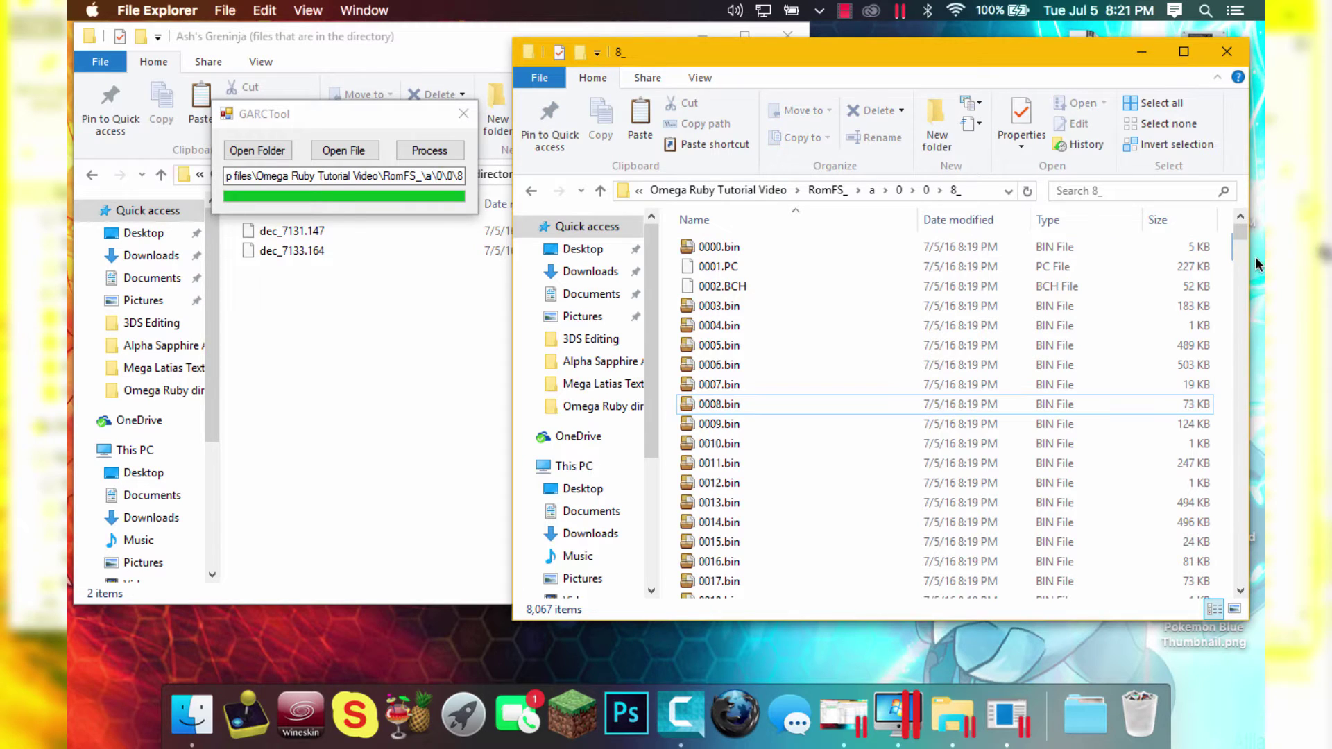
{"action": "left_click_drag", "start_coordinate": [1241, 234], "coordinate": [1241, 575]}
{"action": "scroll", "coordinate": [835, 439], "scroll_direction": "up", "scroll_amount": 15}
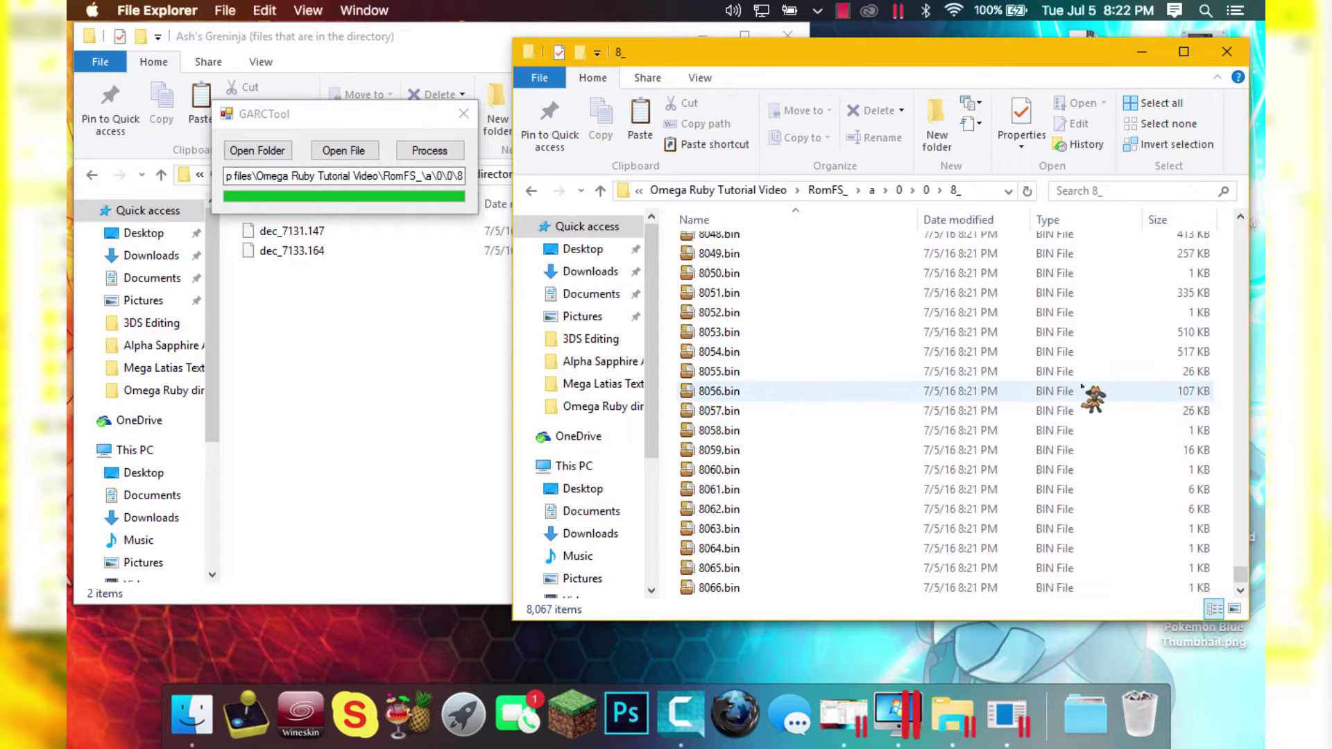
{"action": "scroll", "coordinate": [1242, 326], "scroll_direction": "up", "scroll_amount": 15}
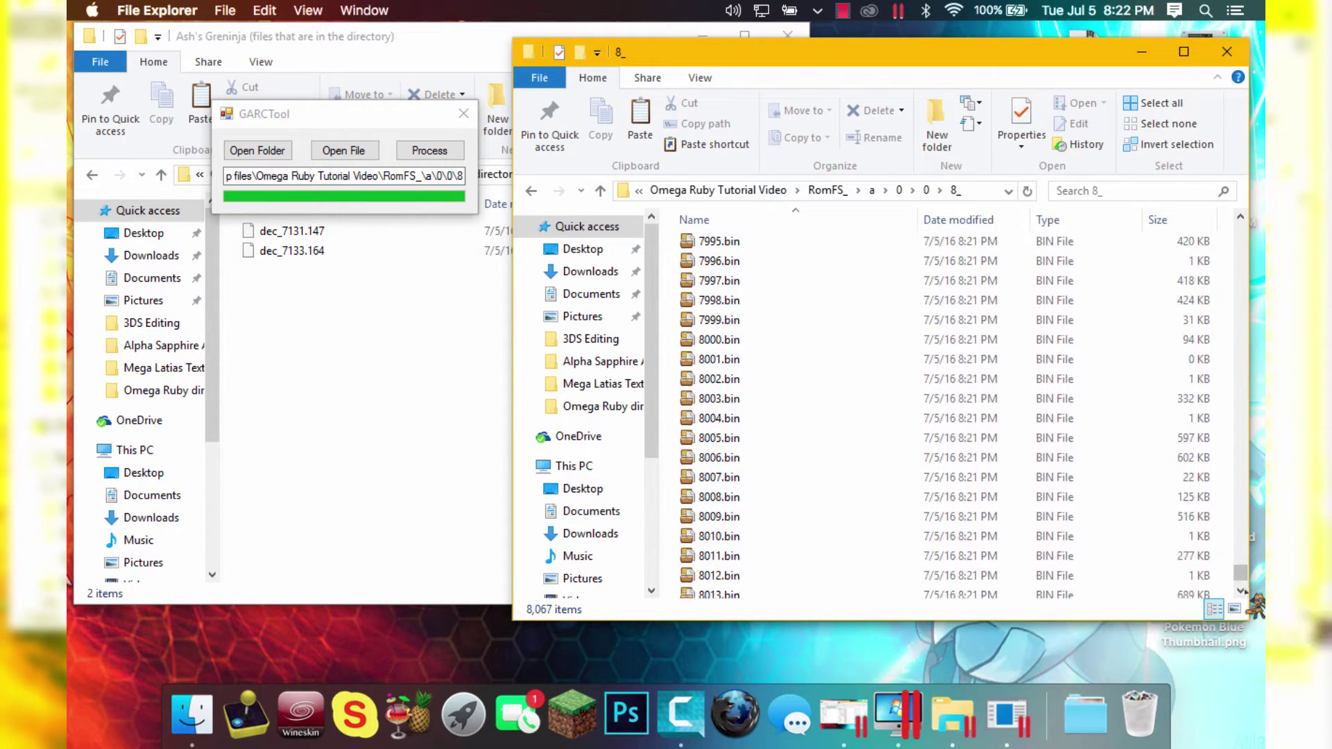
{"action": "left_click_drag", "start_coordinate": [1241, 573], "coordinate": [1264, 247]}
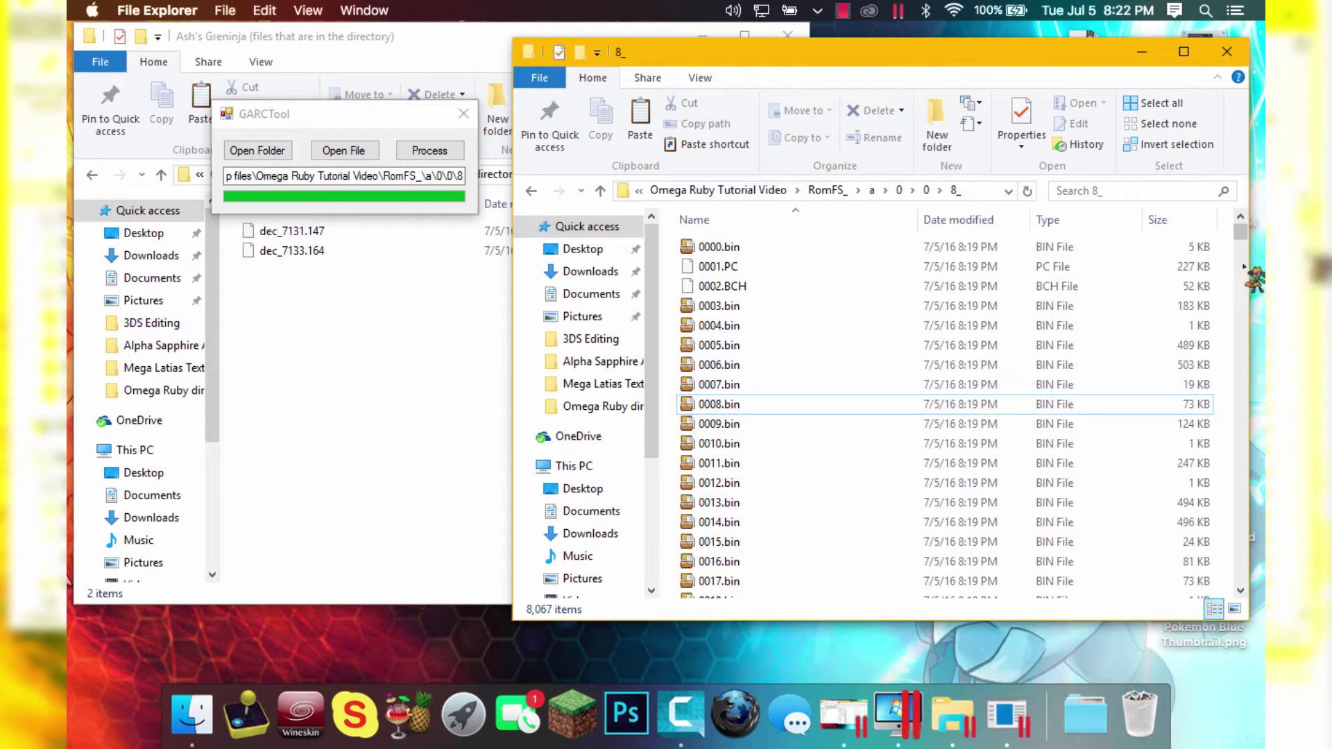
{"action": "left_click_drag", "start_coordinate": [1241, 236], "coordinate": [1241, 583]}
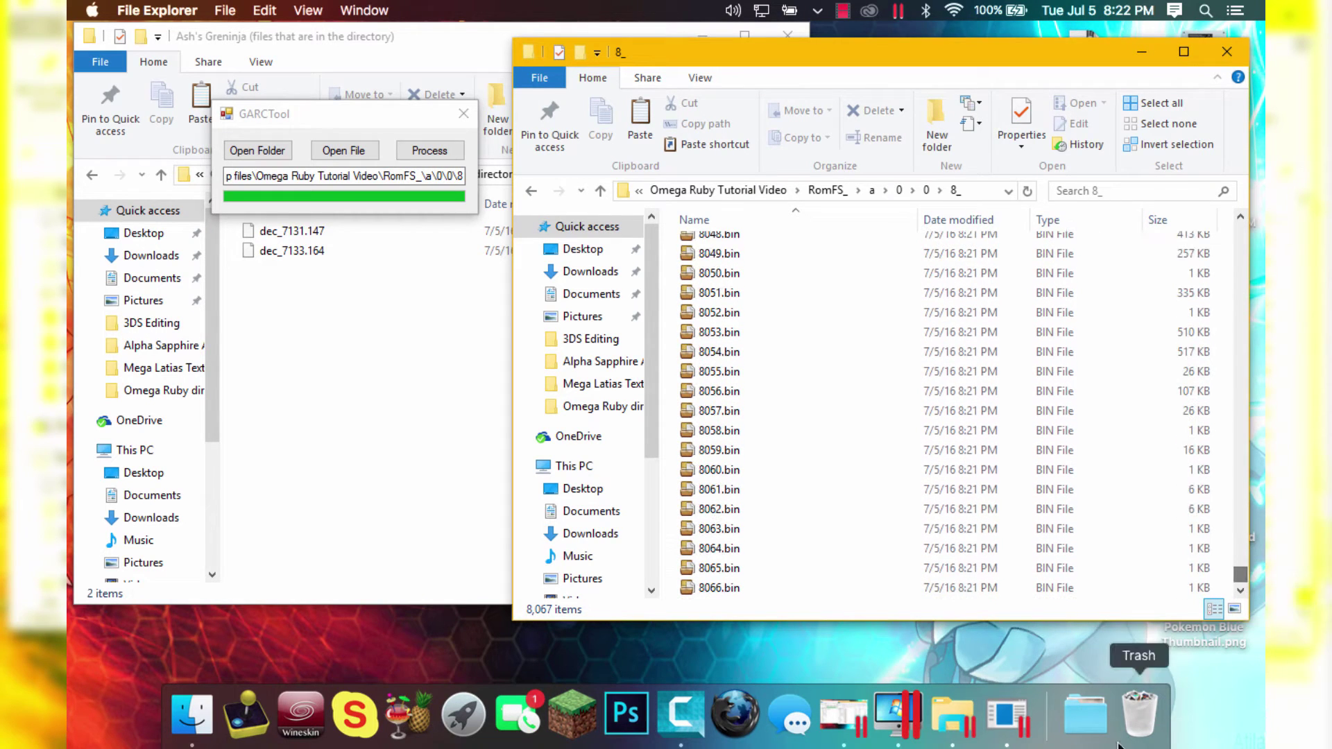
{"action": "scroll", "coordinate": [933, 392], "scroll_direction": "up", "scroll_amount": 14}
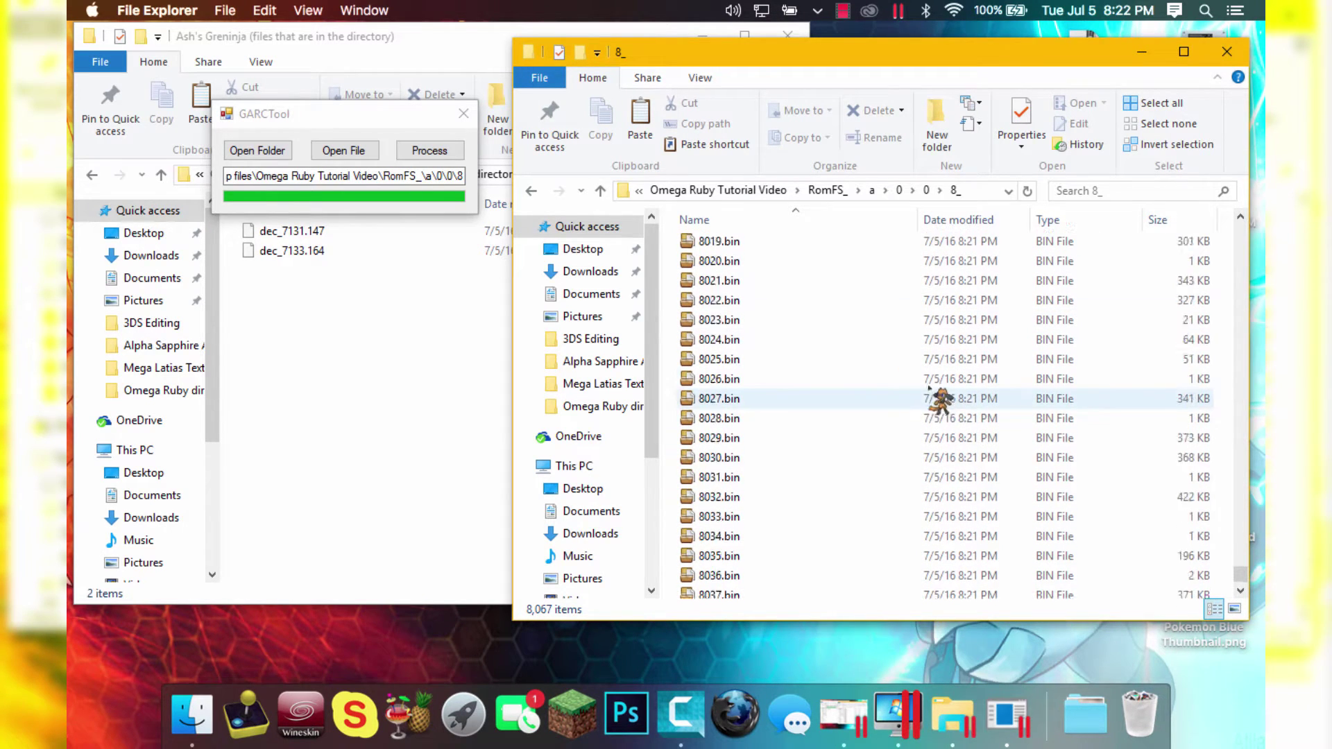
{"action": "scroll", "coordinate": [930, 388], "scroll_direction": "up", "scroll_amount": 10}
{"action": "scroll", "coordinate": [883, 469], "scroll_direction": "down", "scroll_amount": 20}
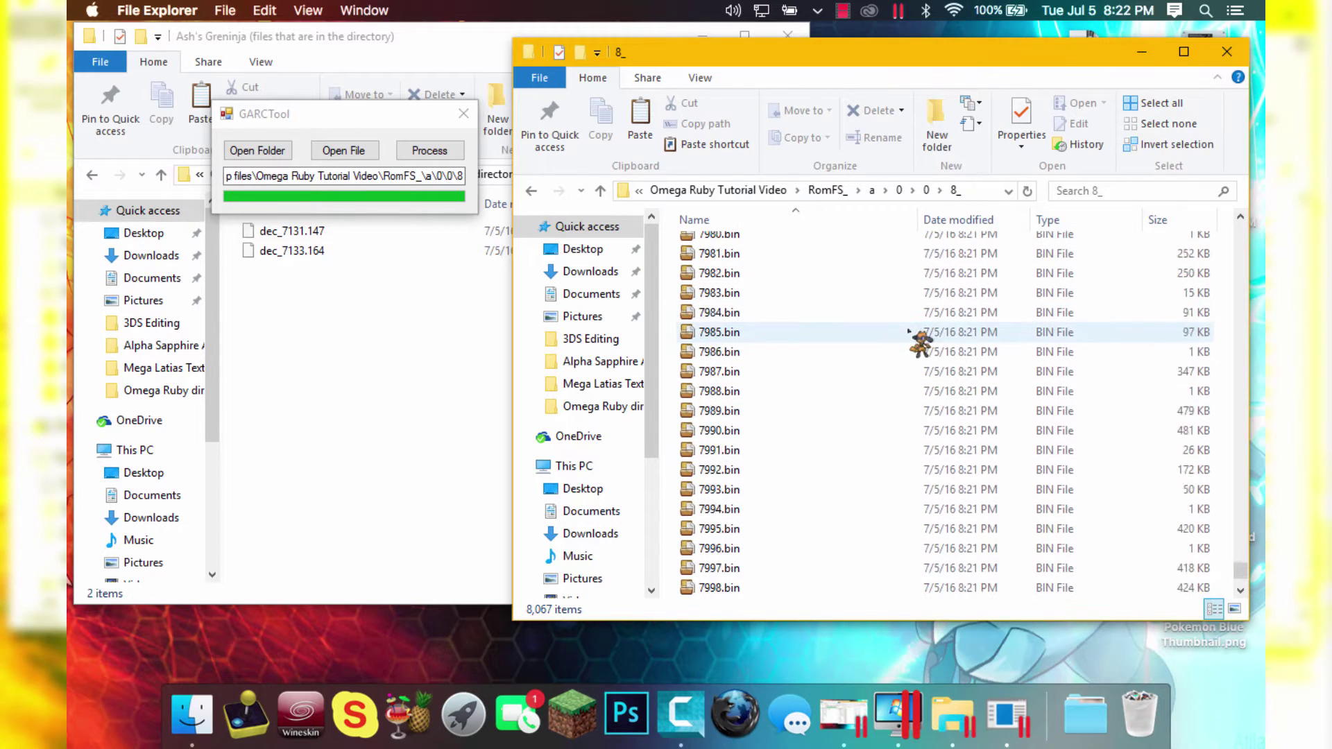
{"action": "scroll", "coordinate": [796, 413], "scroll_direction": "up", "scroll_amount": 20}
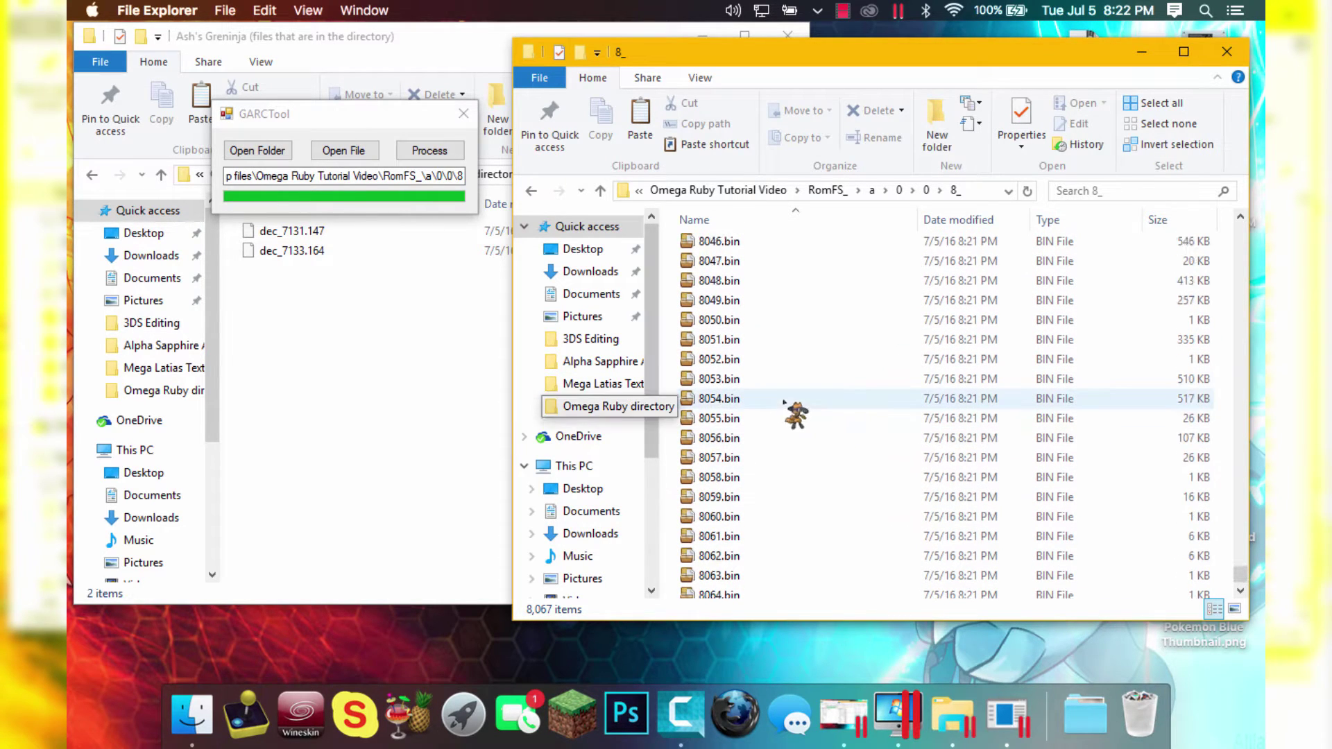
Check the end of the 8_ file list, then look at the dec_ files in the Ash's Greninja folder
{"action": "scroll", "coordinate": [797, 415], "scroll_direction": "down", "scroll_amount": 20}
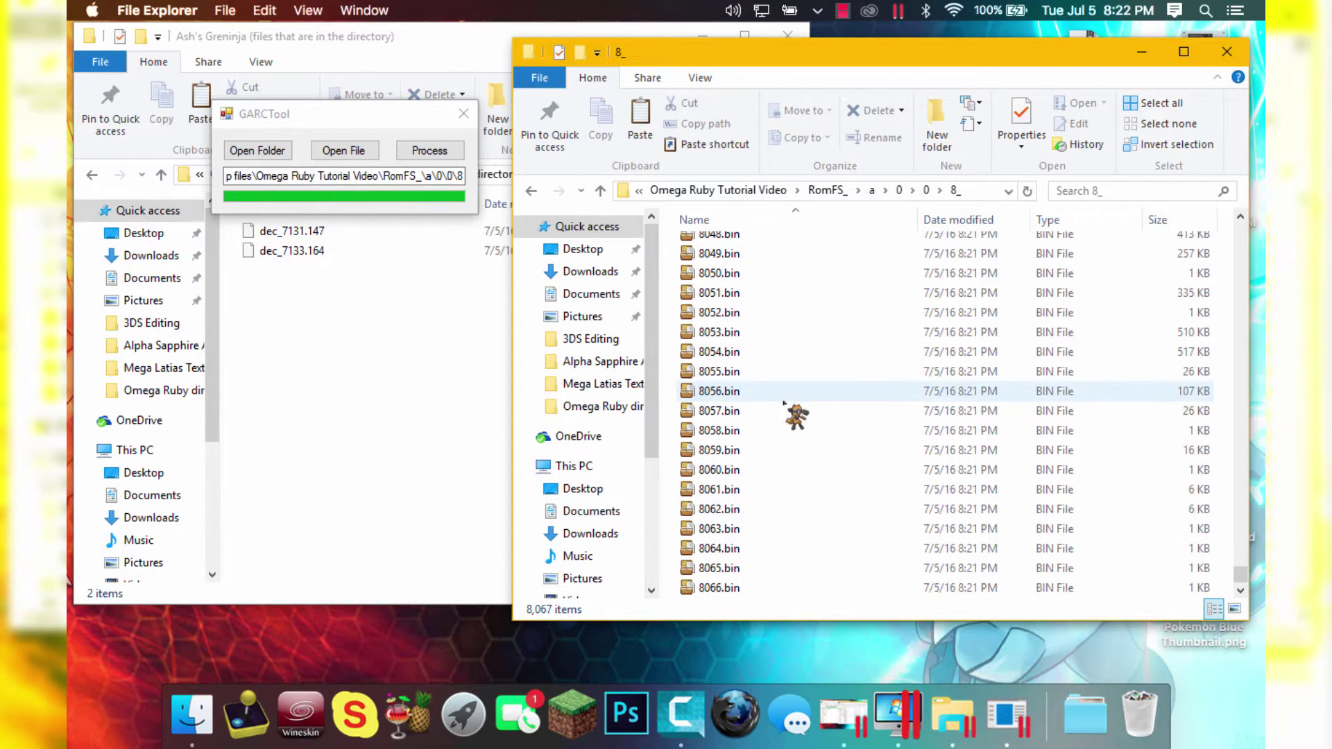
{"action": "left_click", "coordinate": [763, 253]}
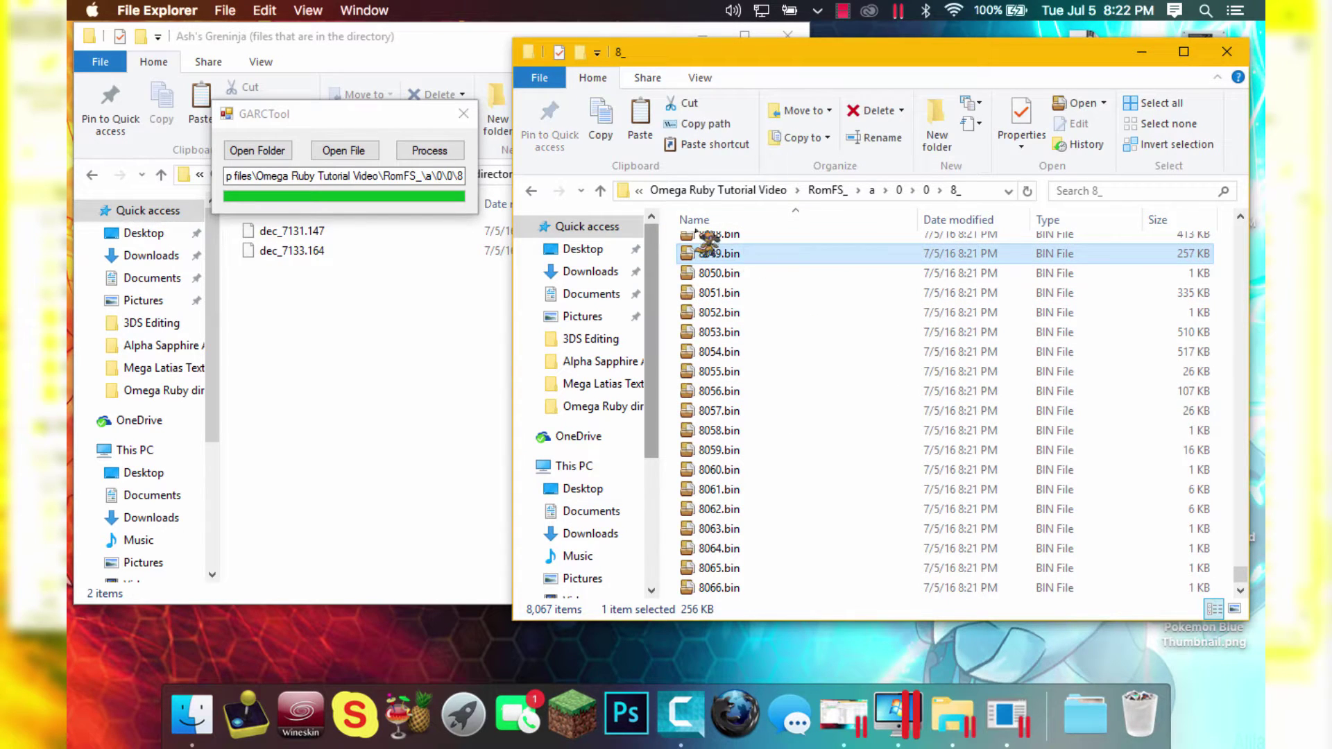
{"action": "left_click", "coordinate": [718, 238]}
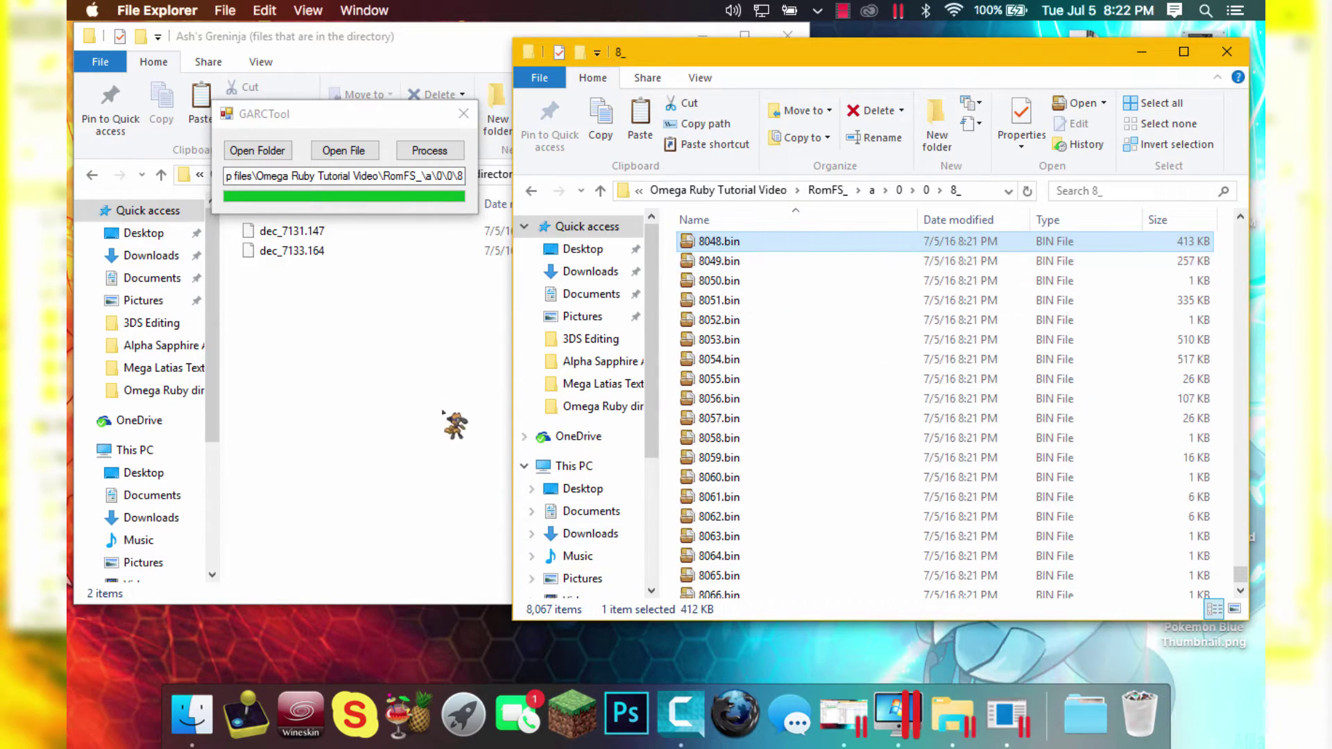
{"action": "left_click", "coordinate": [347, 311]}
{"action": "left_click_drag", "start_coordinate": [324, 235], "coordinate": [271, 250]}
{"action": "left_click", "coordinate": [285, 330]}
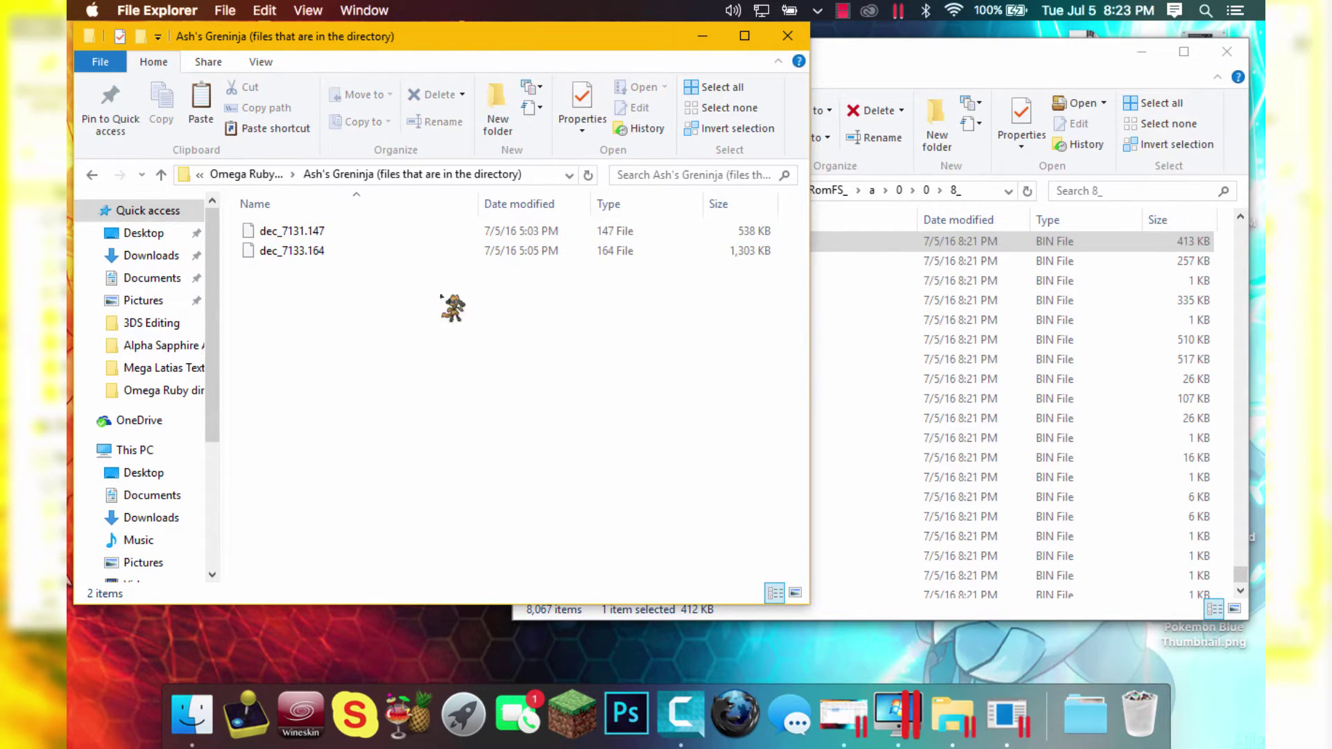
Search the 8_ folder for 7131 and select 7131.bin
{"action": "left_click", "coordinate": [1148, 190]}
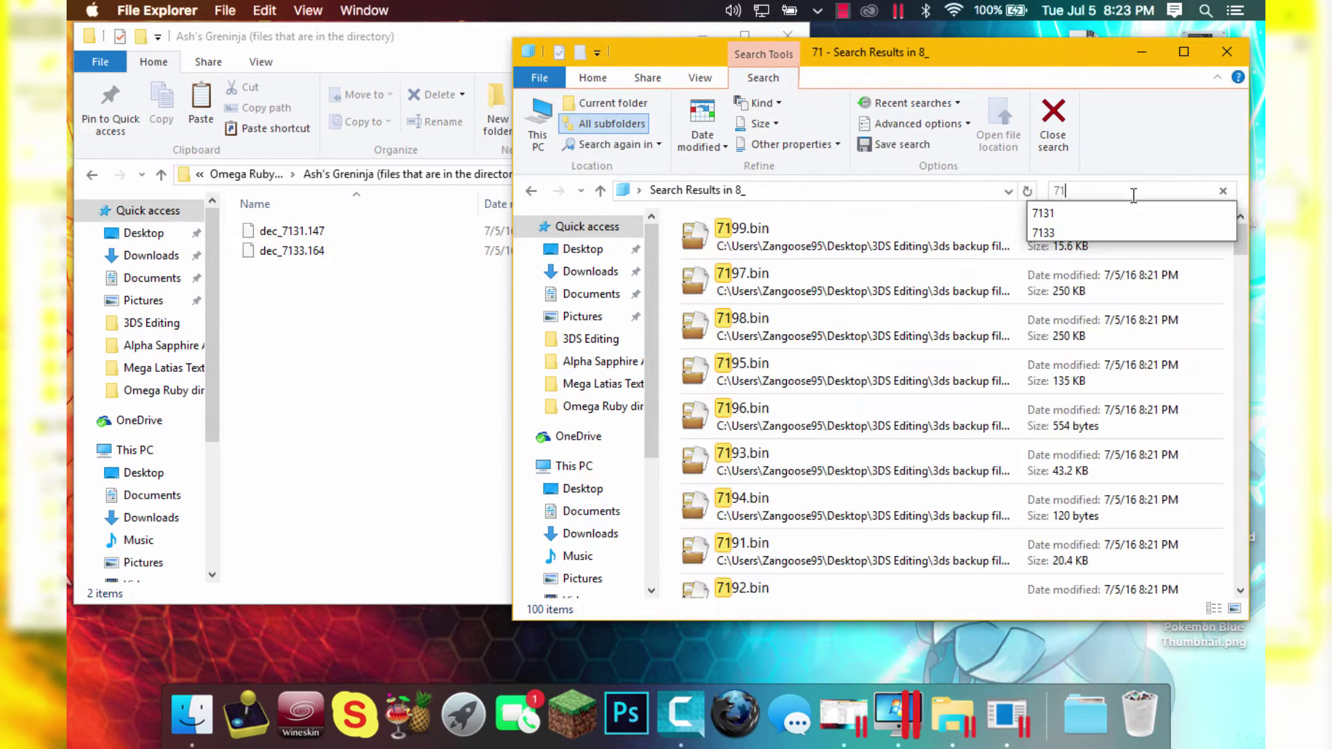
{"action": "type", "text": "7131"}
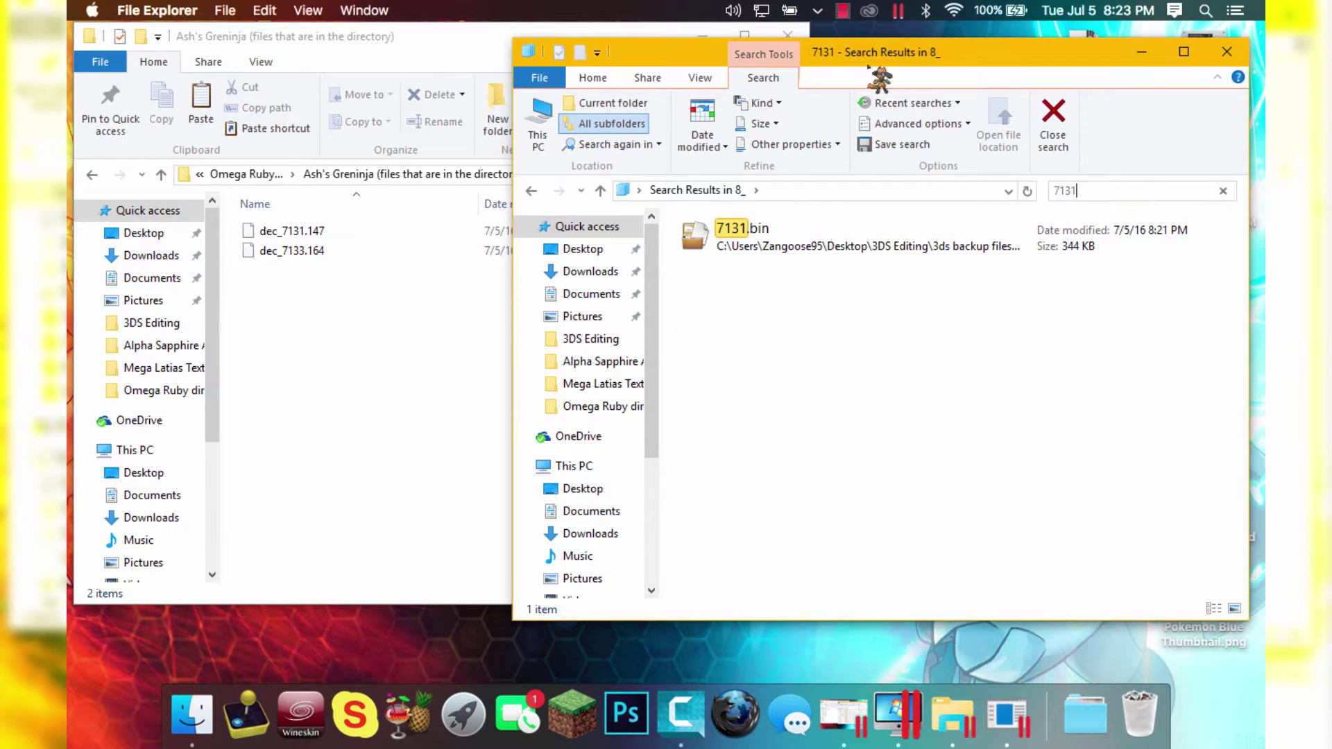
{"action": "left_click", "coordinate": [805, 215]}
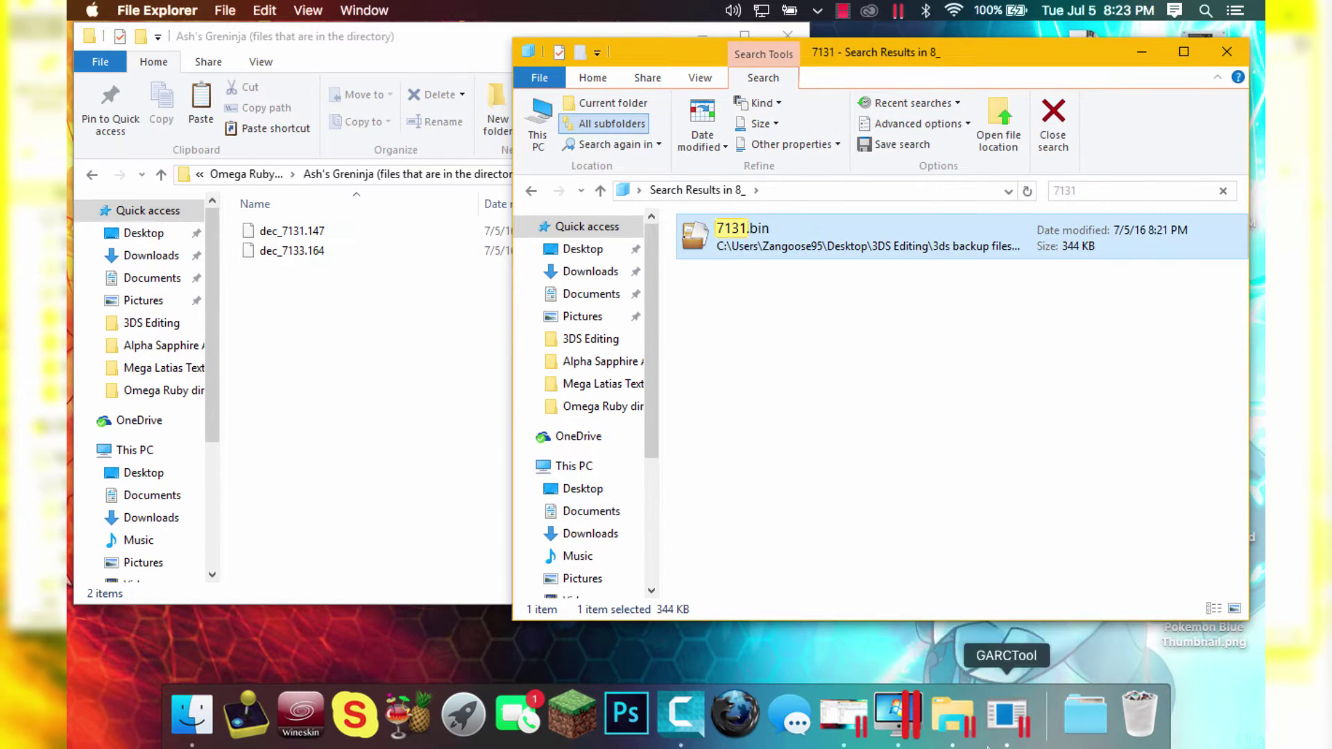
Decompress 7131.bin with GARCTool and agree to delete the compressed file
{"action": "left_click", "coordinate": [1011, 727]}
{"action": "left_click_drag", "start_coordinate": [782, 243], "coordinate": [357, 173]}
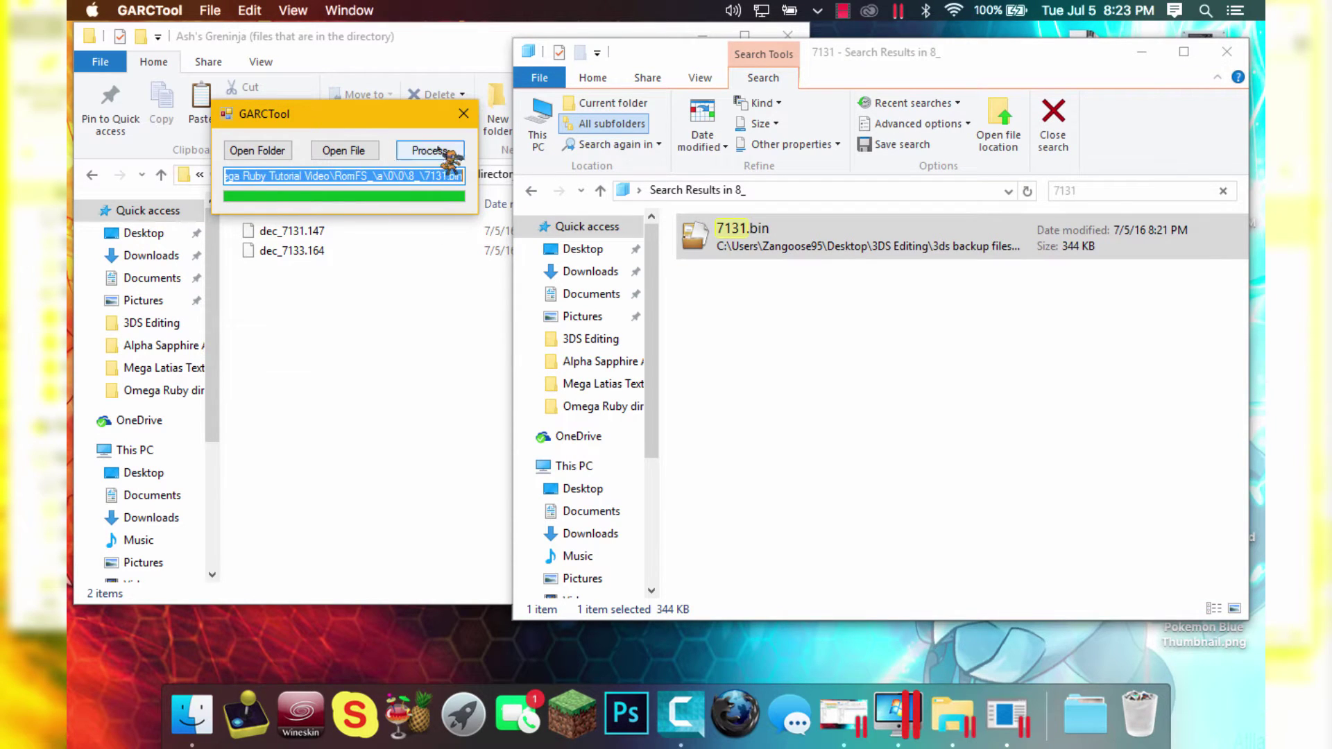
{"action": "left_click", "coordinate": [429, 151]}
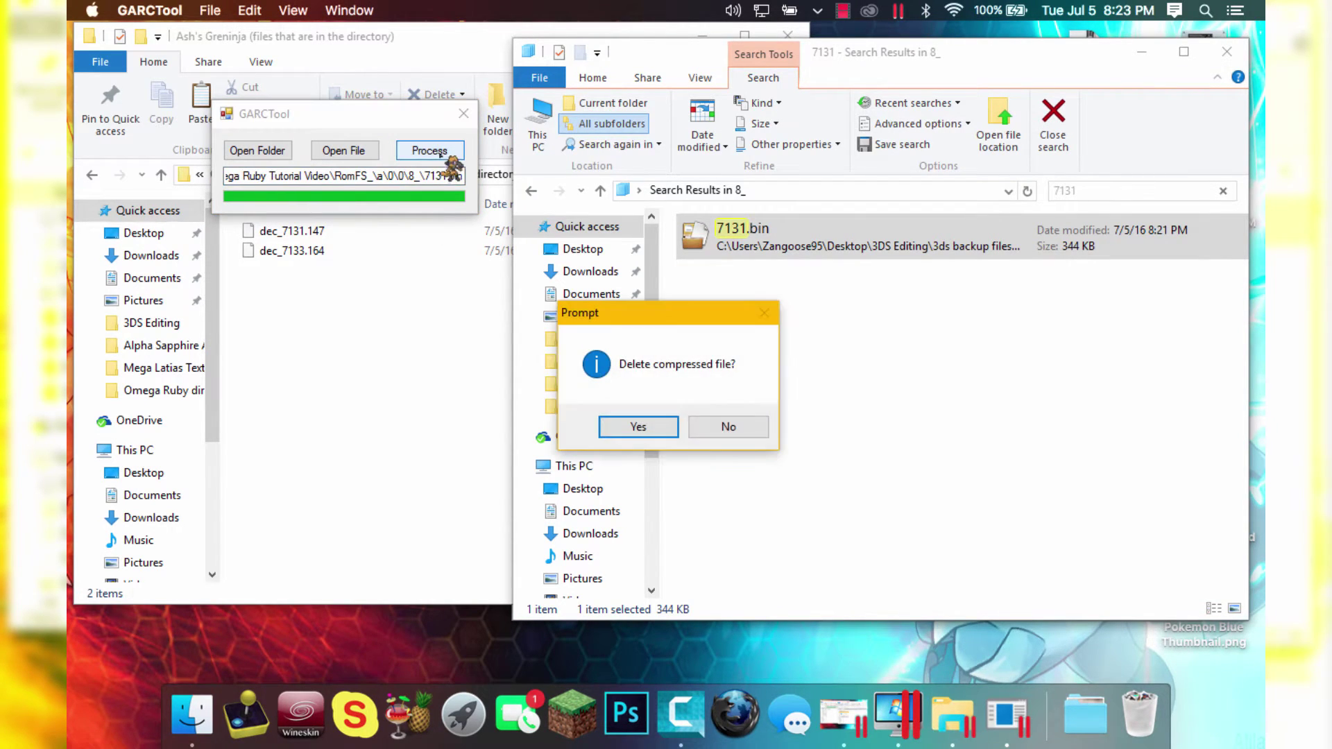
{"action": "left_click", "coordinate": [655, 425]}
{"action": "left_click", "coordinate": [714, 432]}
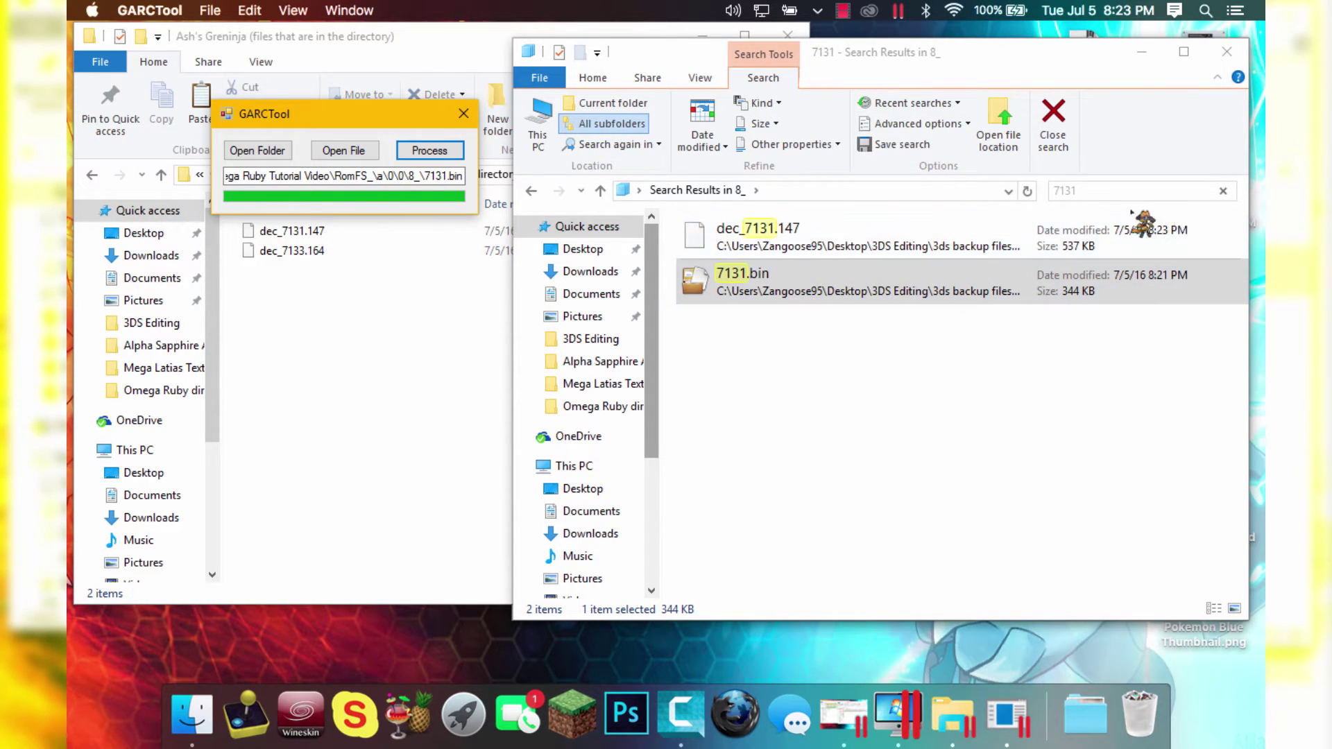
Select the decompressed dec_7131.147, close the search and find the file at the end of the 8_ folder
{"action": "left_click", "coordinate": [770, 251]}
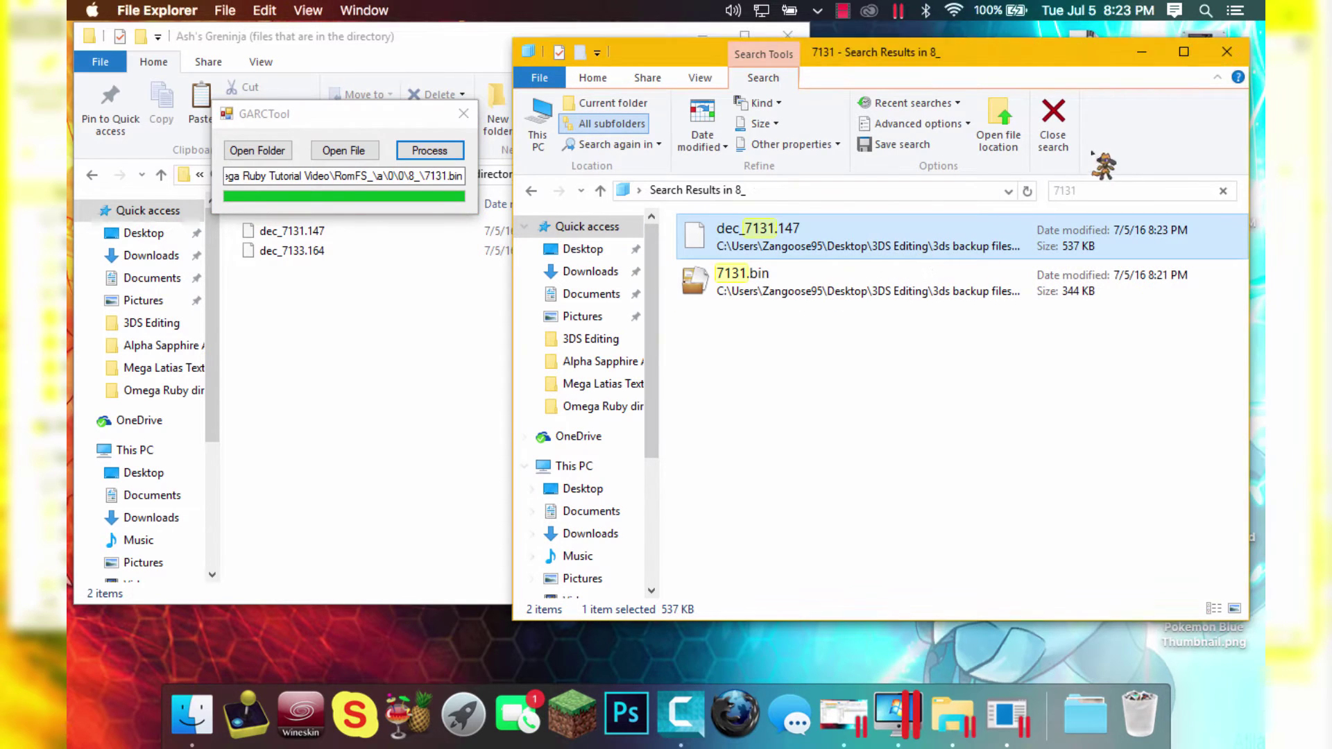
{"action": "left_click", "coordinate": [1165, 189]}
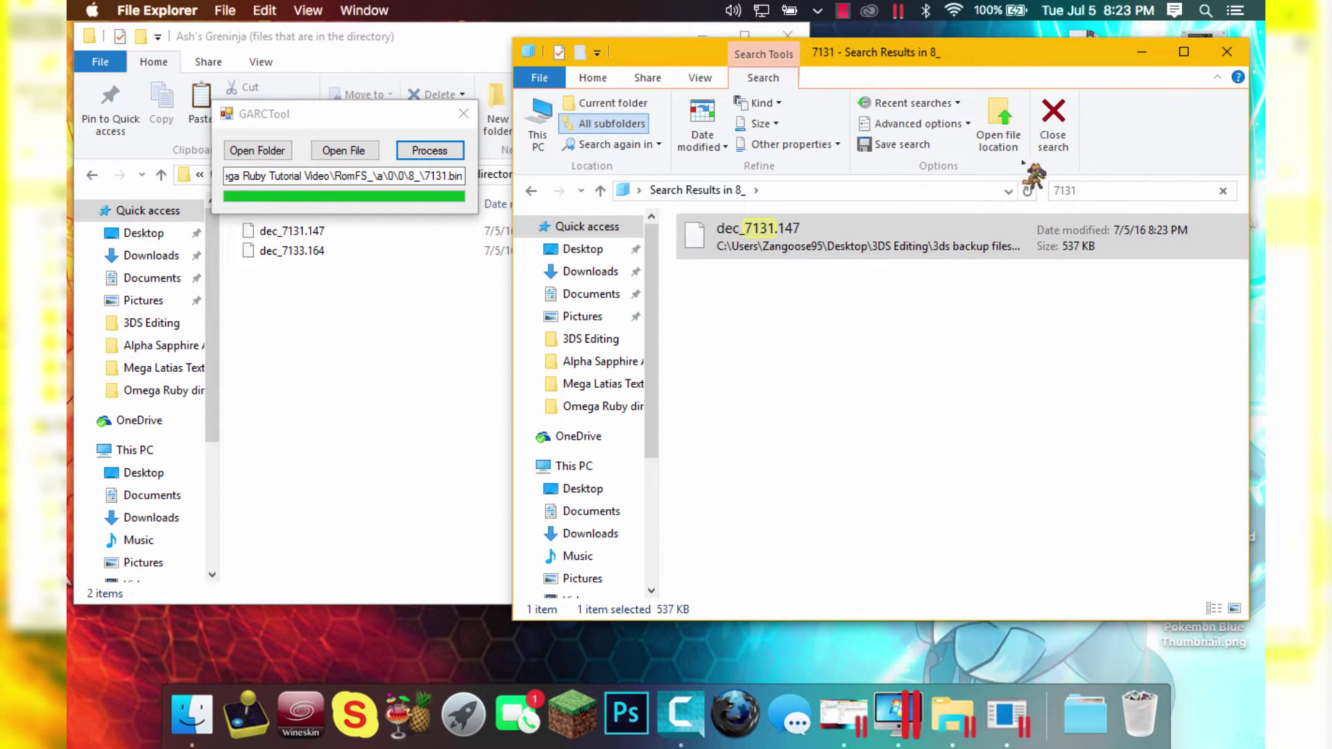
{"action": "left_click", "coordinate": [1053, 143]}
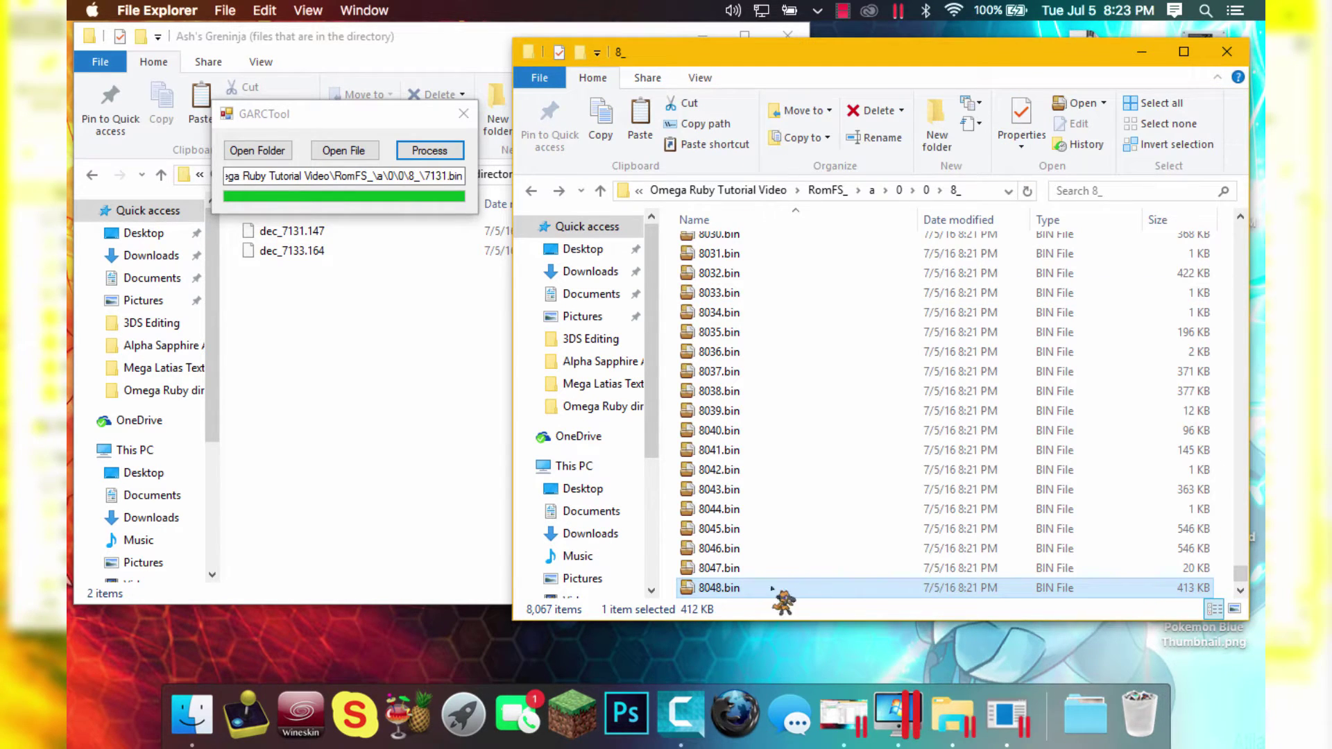
{"action": "scroll", "coordinate": [762, 555], "scroll_direction": "down", "scroll_amount": 6}
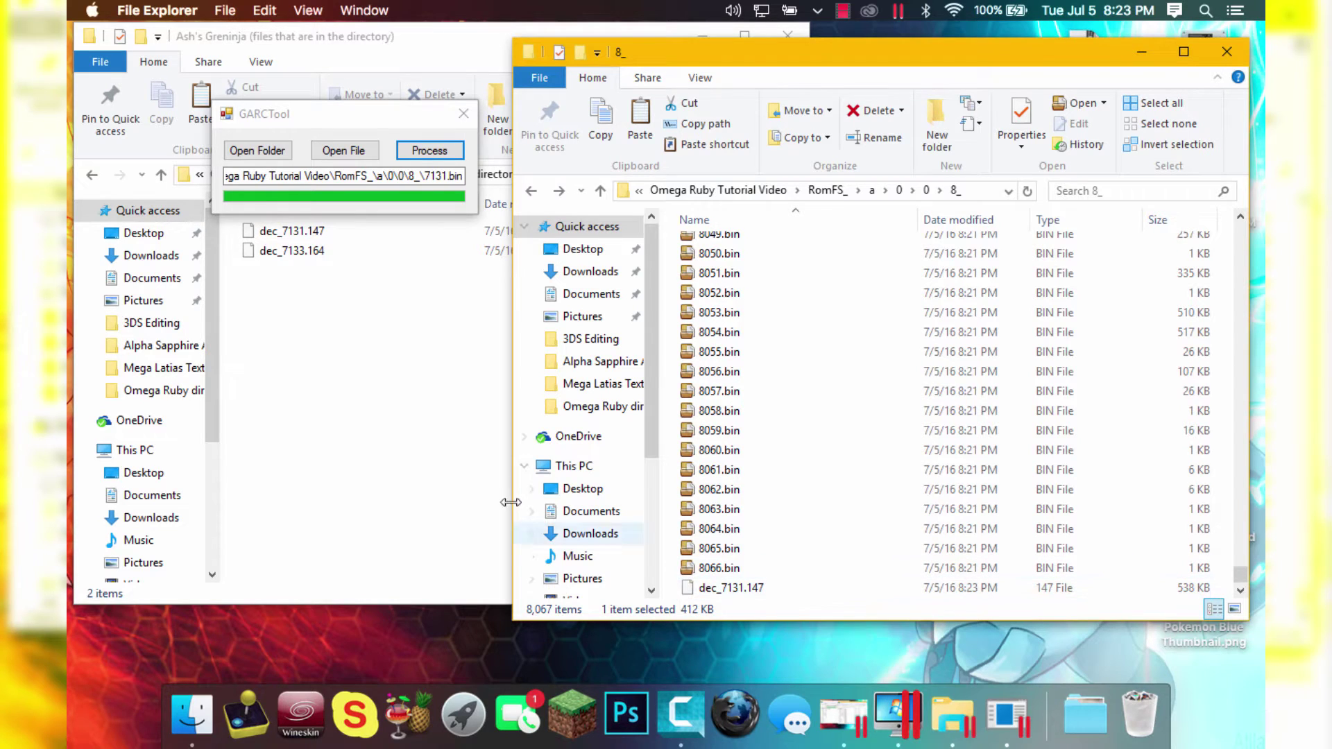
Open the Ohana3ds folder in the 3DS Editing window and move that window away from the 8_ file list
{"action": "left_click", "coordinate": [431, 452]}
{"action": "right_click", "coordinate": [934, 708]}
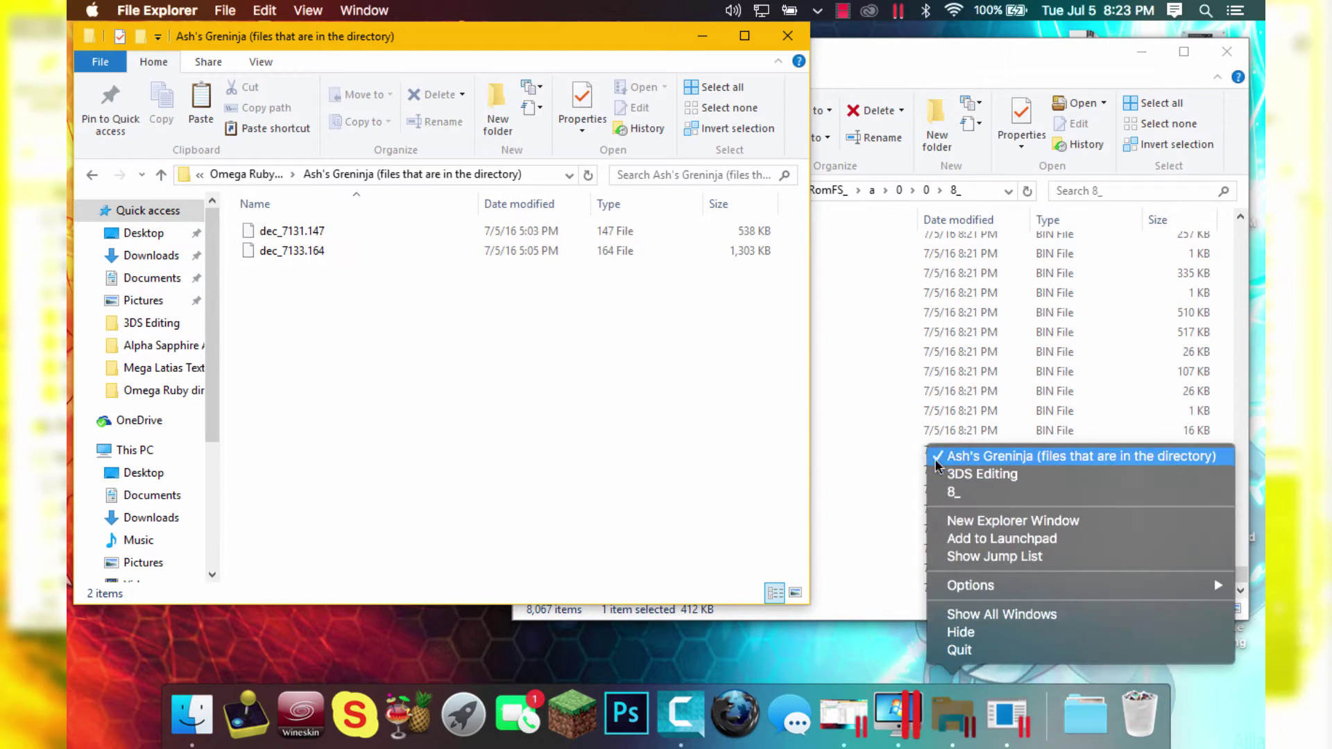
{"action": "left_click", "coordinate": [972, 475]}
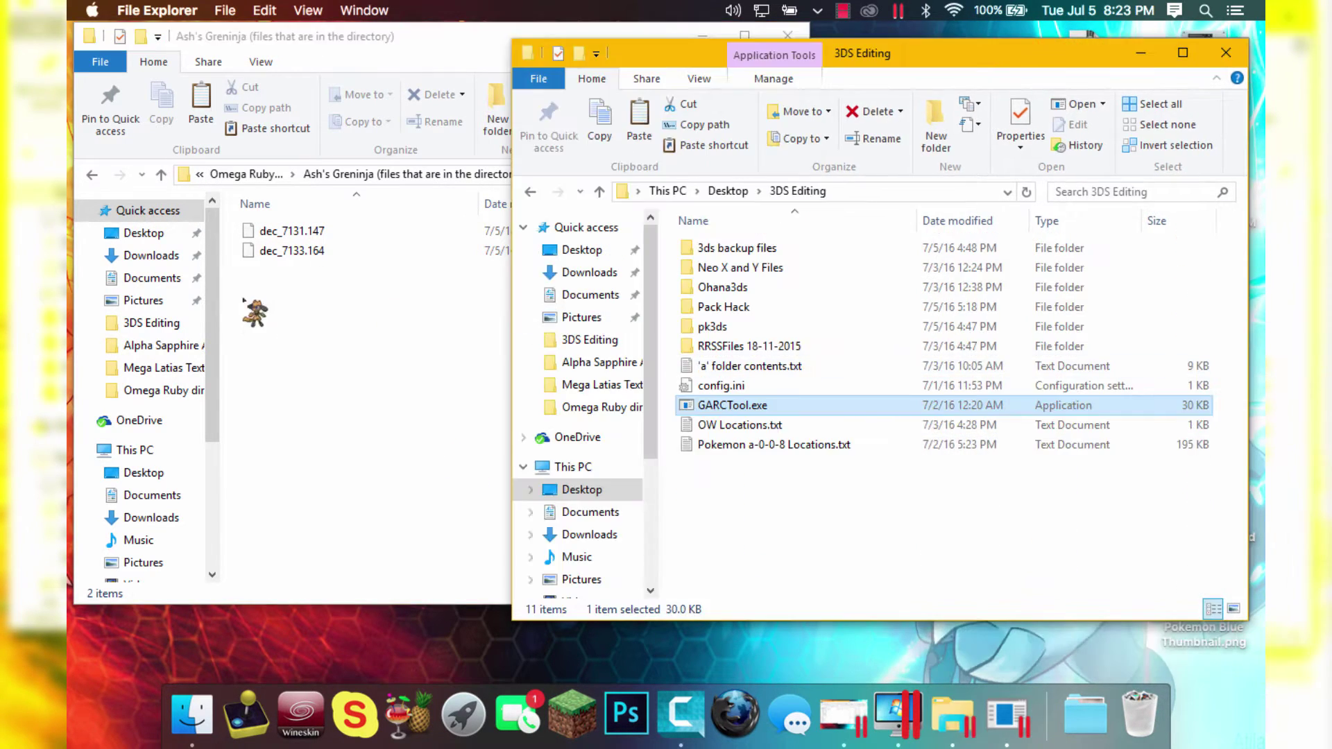
{"action": "double_click", "coordinate": [775, 287]}
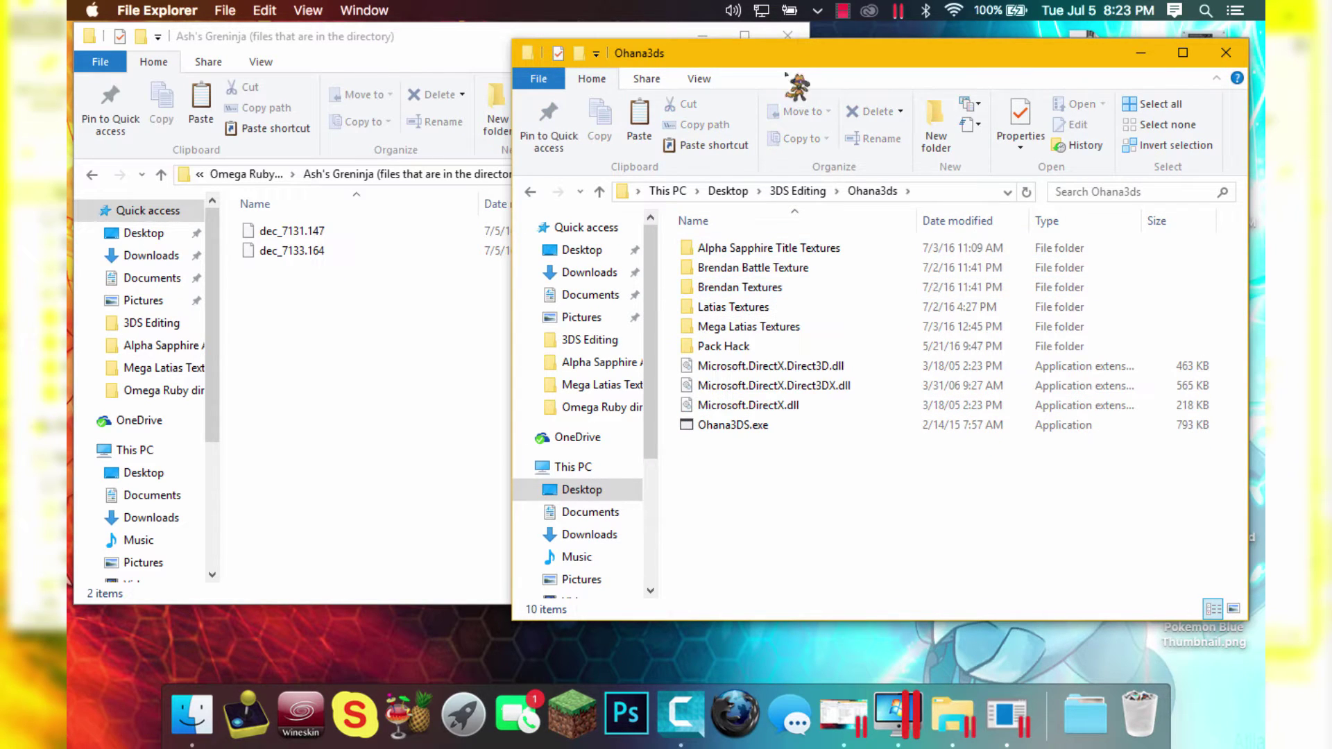
{"action": "left_click_drag", "start_coordinate": [815, 64], "coordinate": [437, 52]}
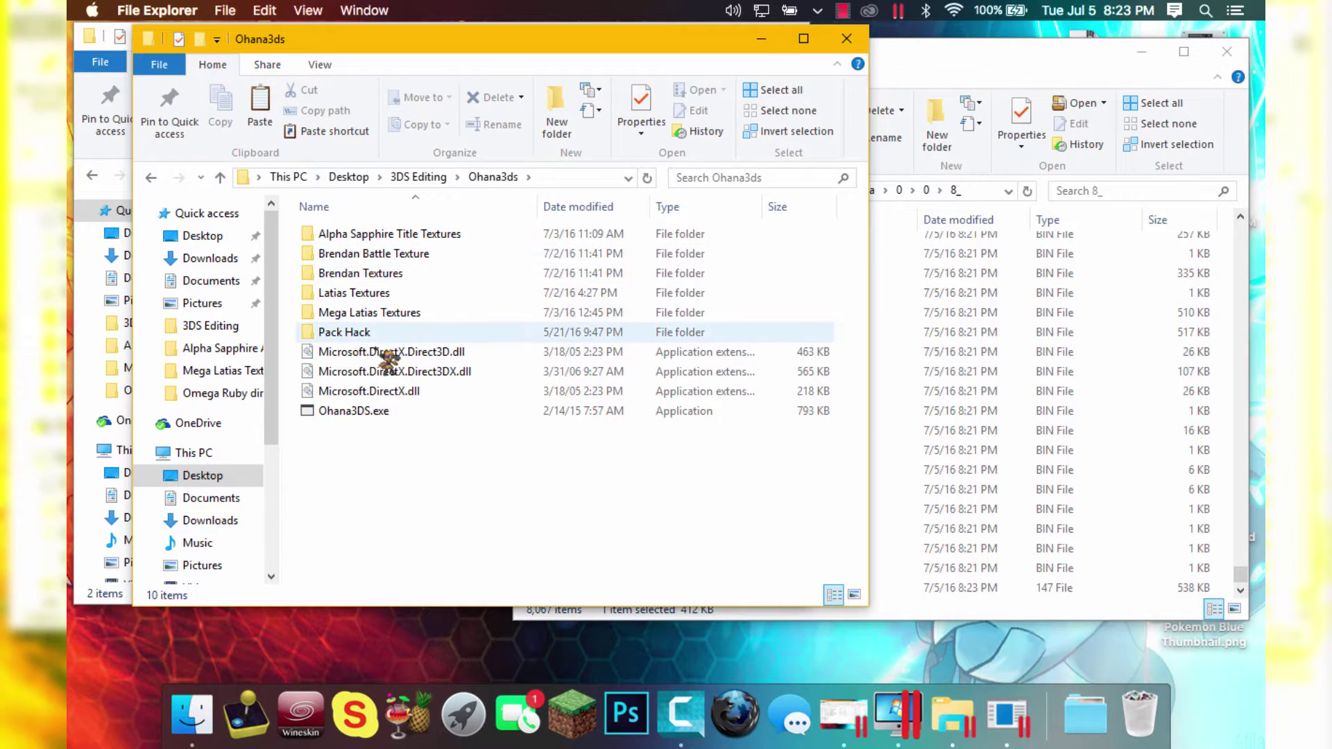
Launch Ohana3DS.exe, allow it to run and move its window clear of the 8_ folder's file rows
{"action": "double_click", "coordinate": [355, 412]}
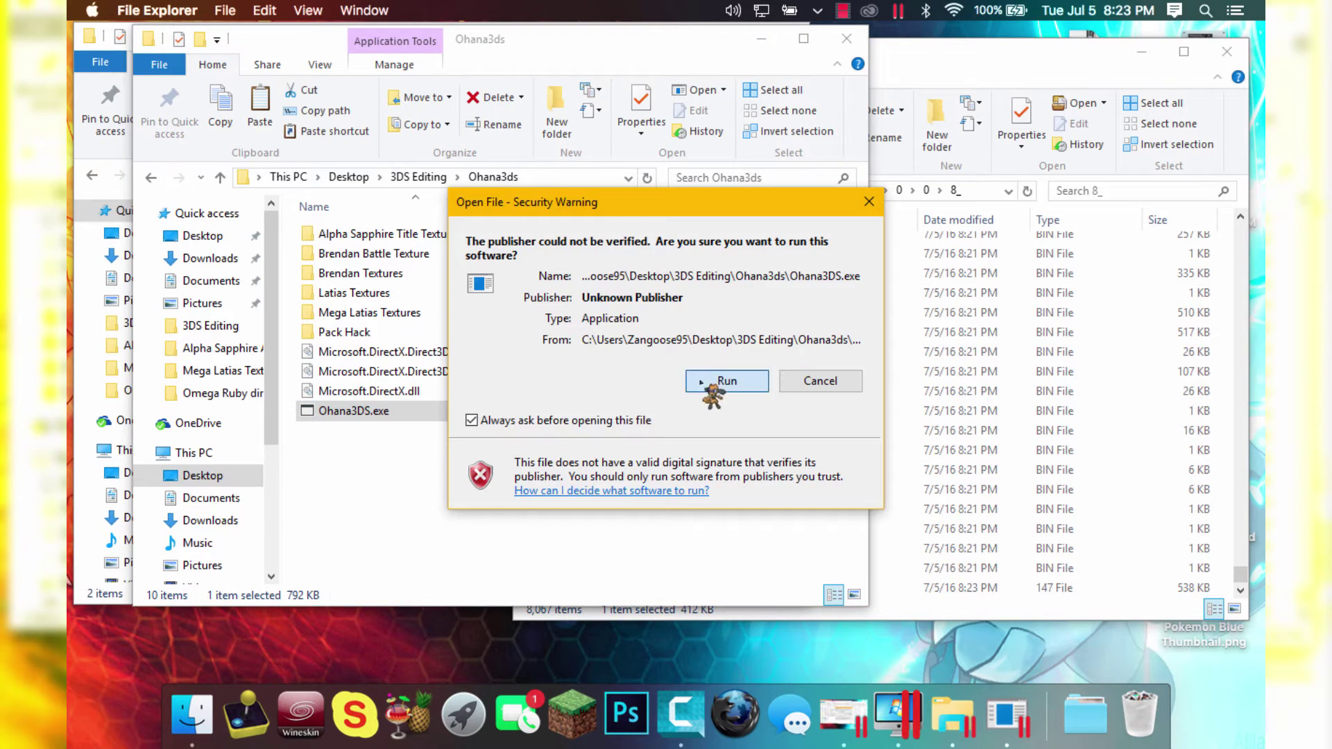
{"action": "left_click", "coordinate": [702, 382]}
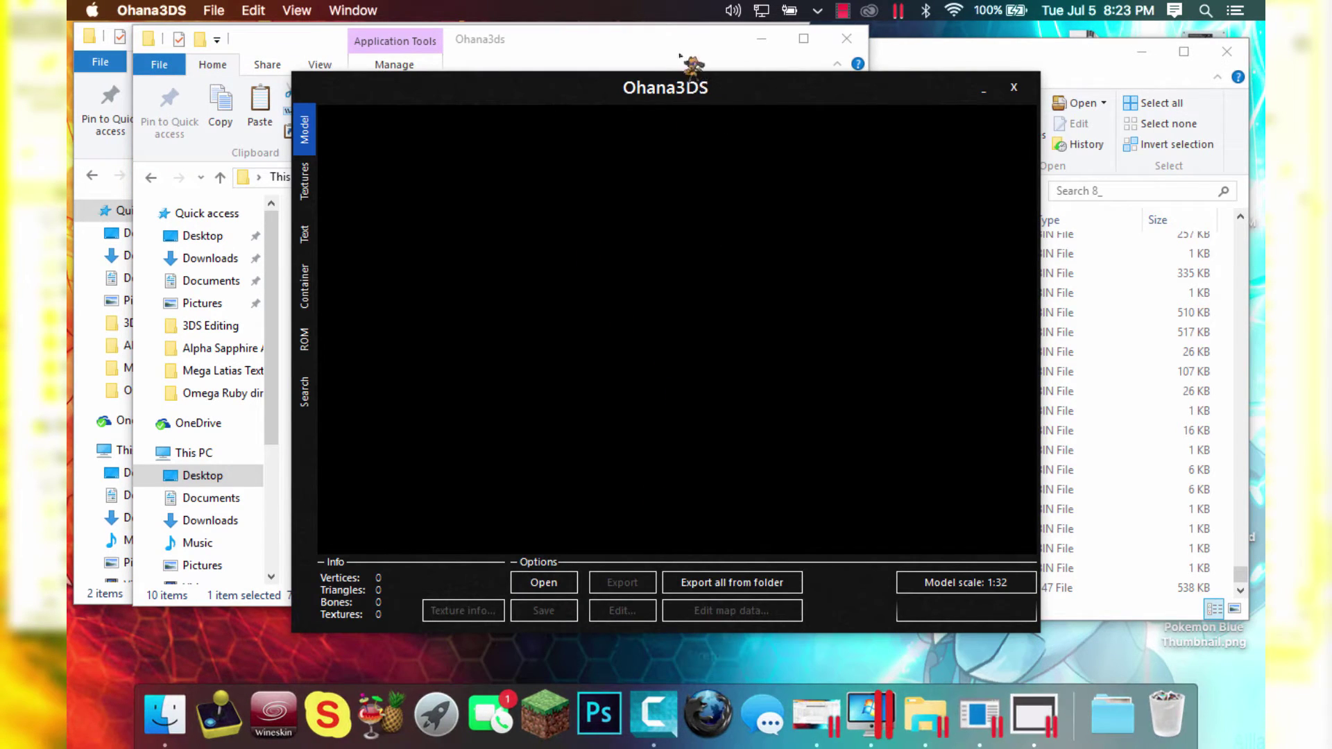
{"action": "left_click_drag", "start_coordinate": [702, 94], "coordinate": [517, 97]}
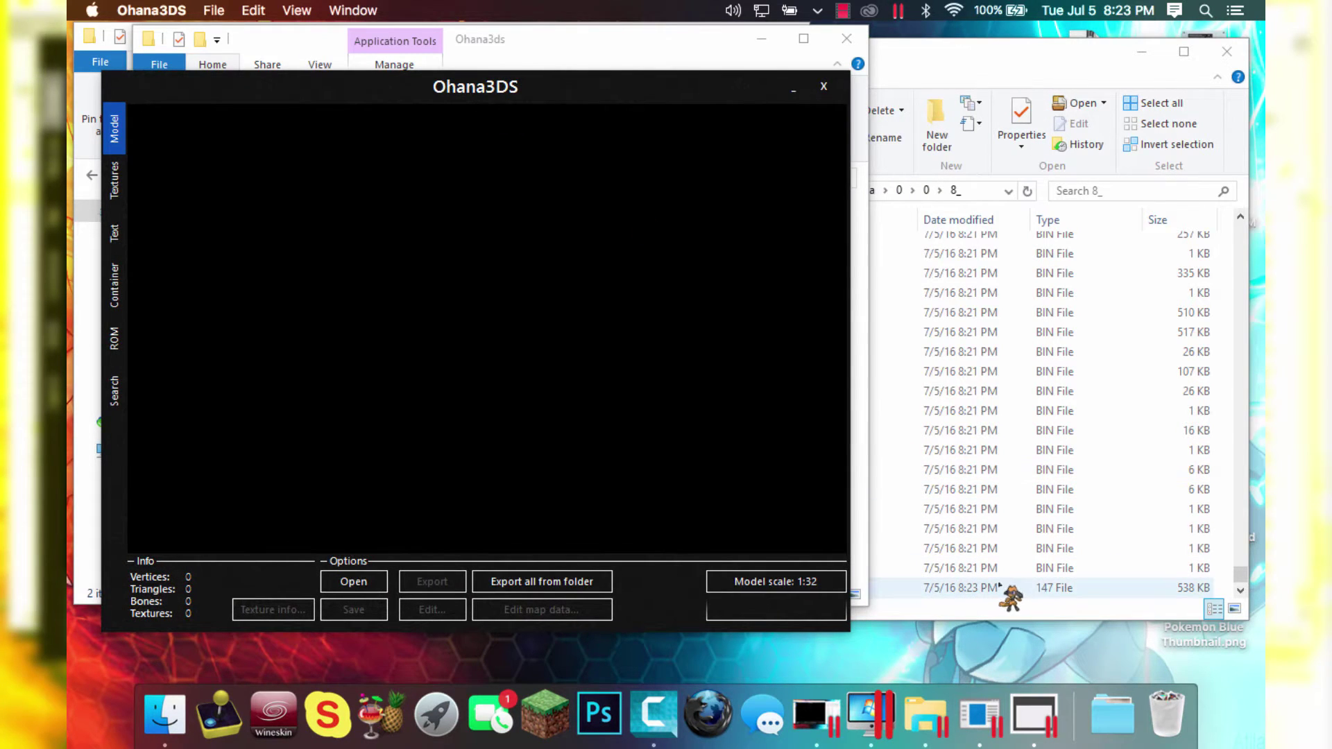
Load dec_7131.147 from the 8_ folder into Ohana3DS and inspect the original Greninja model from several angles
{"action": "left_click", "coordinate": [968, 589]}
{"action": "left_click_drag", "start_coordinate": [966, 592], "coordinate": [380, 398]}
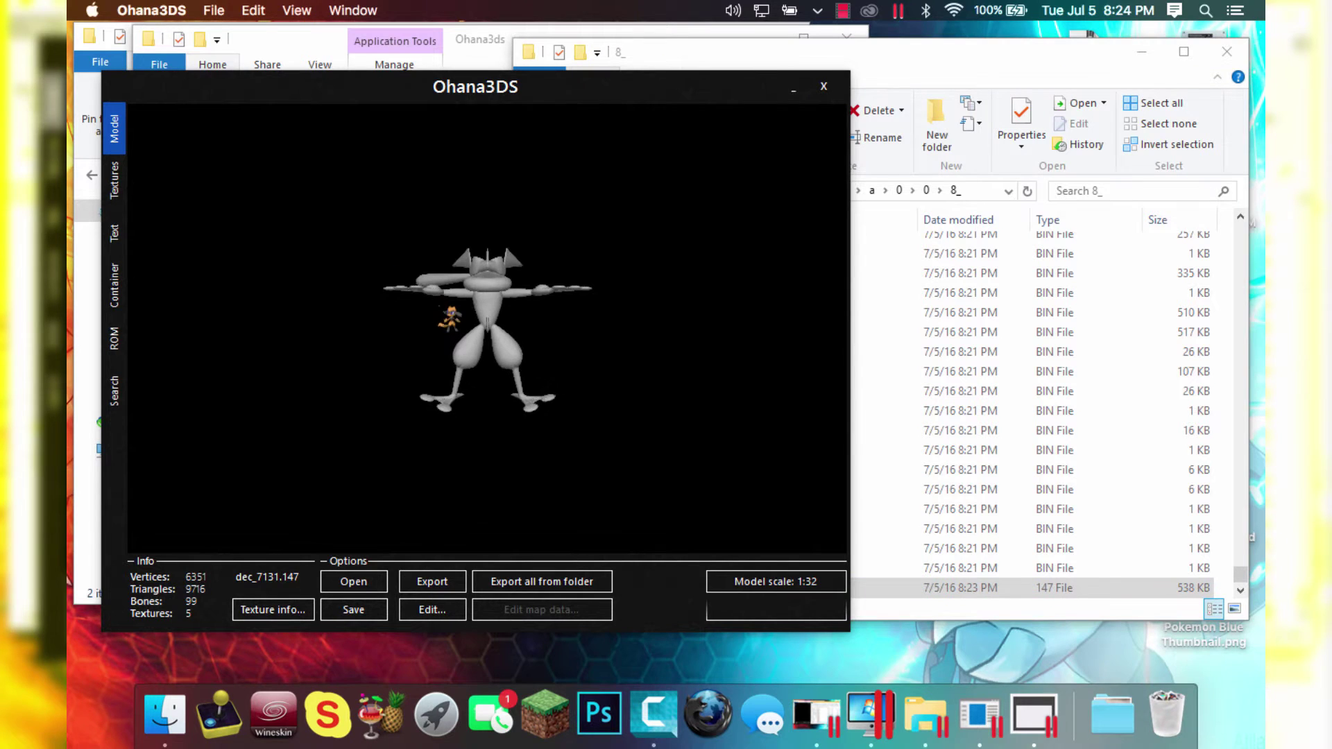
{"action": "scroll", "coordinate": [449, 316], "scroll_direction": "up", "scroll_amount": 3}
{"action": "left_click_drag", "start_coordinate": [441, 310], "coordinate": [333, 350]}
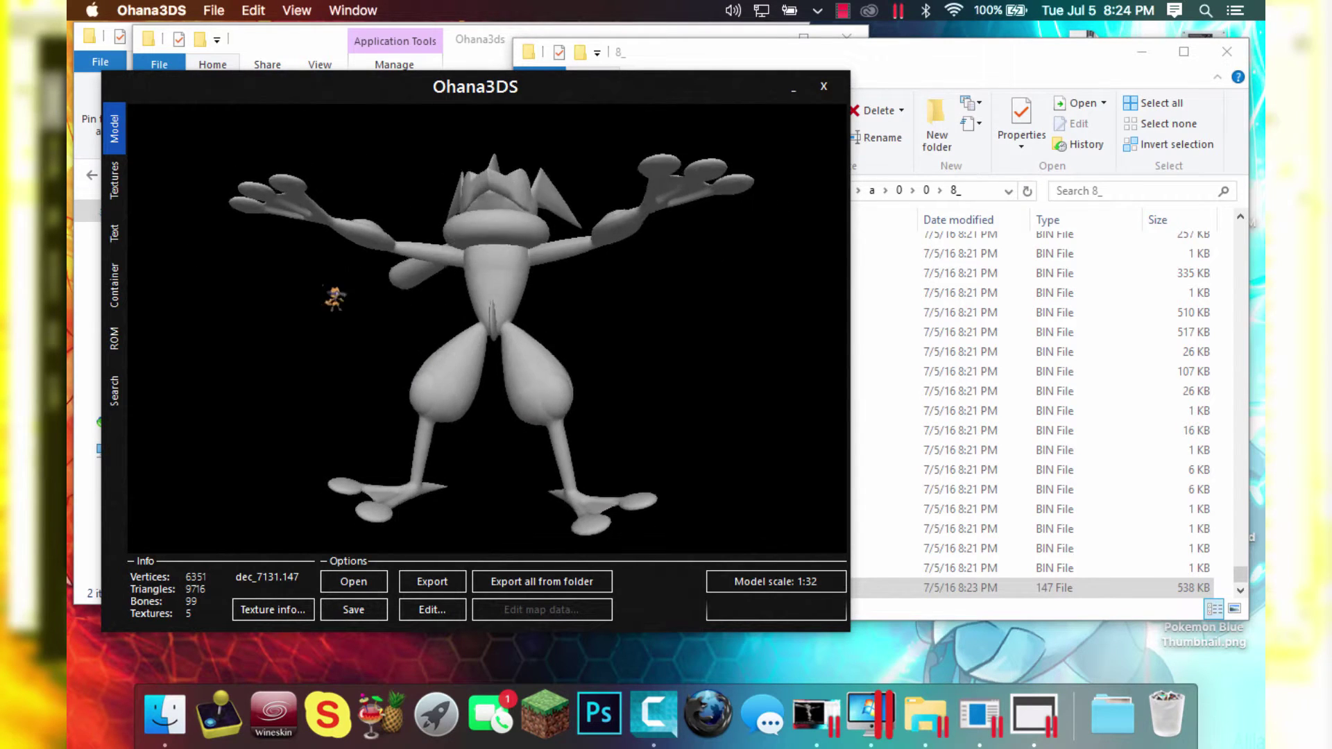
{"action": "left_click_drag", "start_coordinate": [335, 298], "coordinate": [381, 324]}
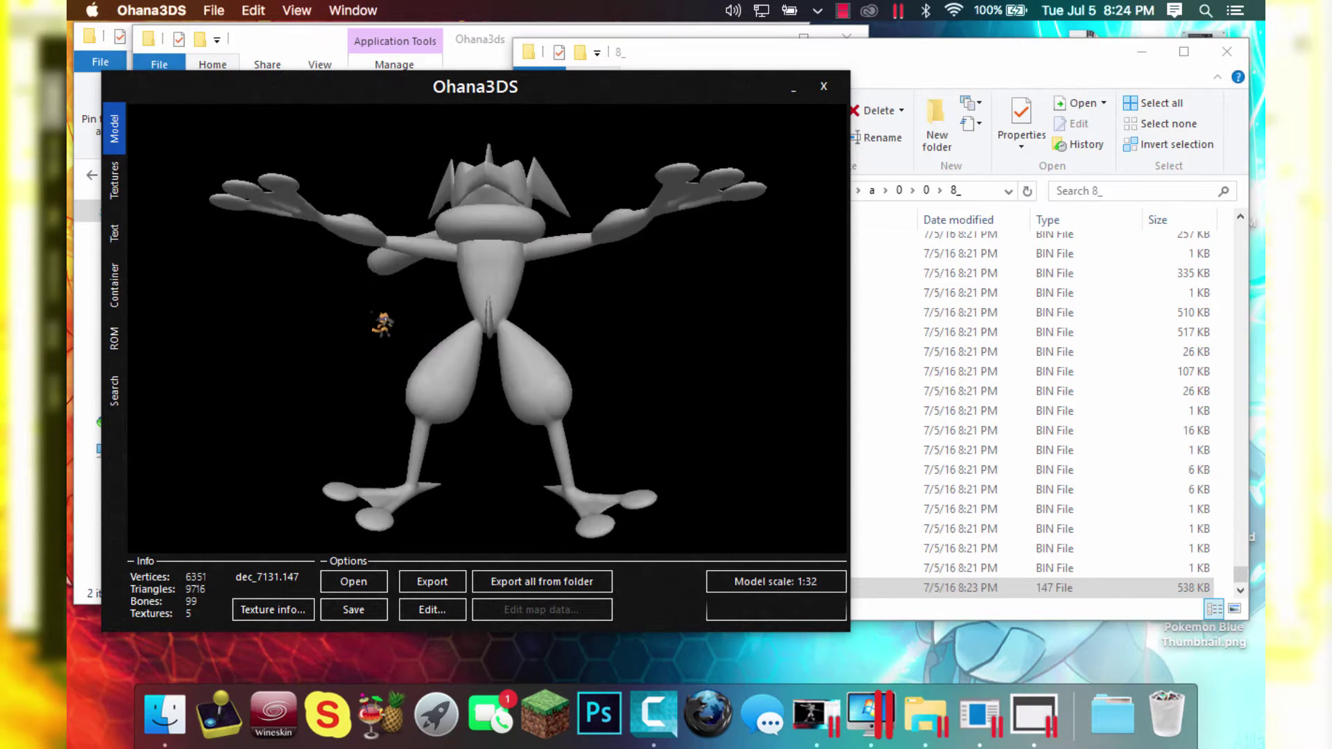
{"action": "left_click_drag", "start_coordinate": [472, 298], "coordinate": [309, 267]}
{"action": "left_click_drag", "start_coordinate": [241, 292], "coordinate": [513, 292]}
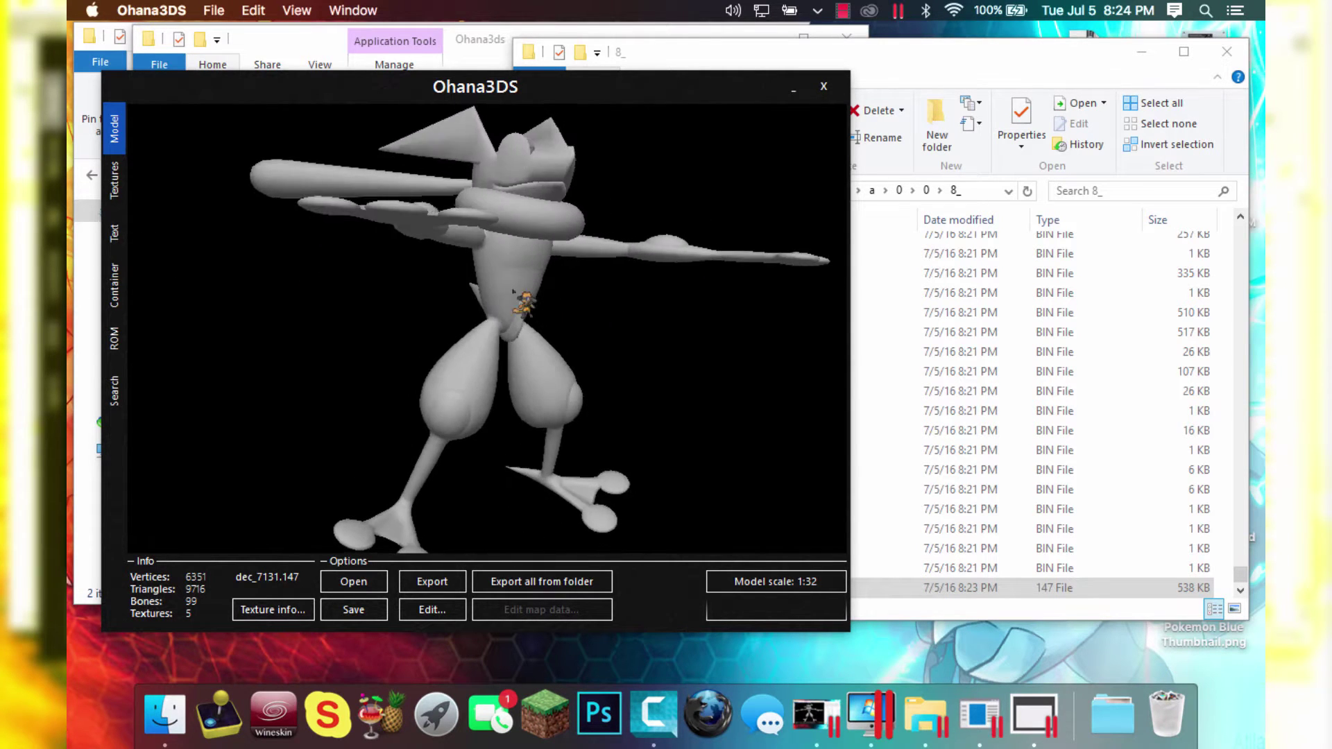
{"action": "left_click_drag", "start_coordinate": [602, 313], "coordinate": [204, 279]}
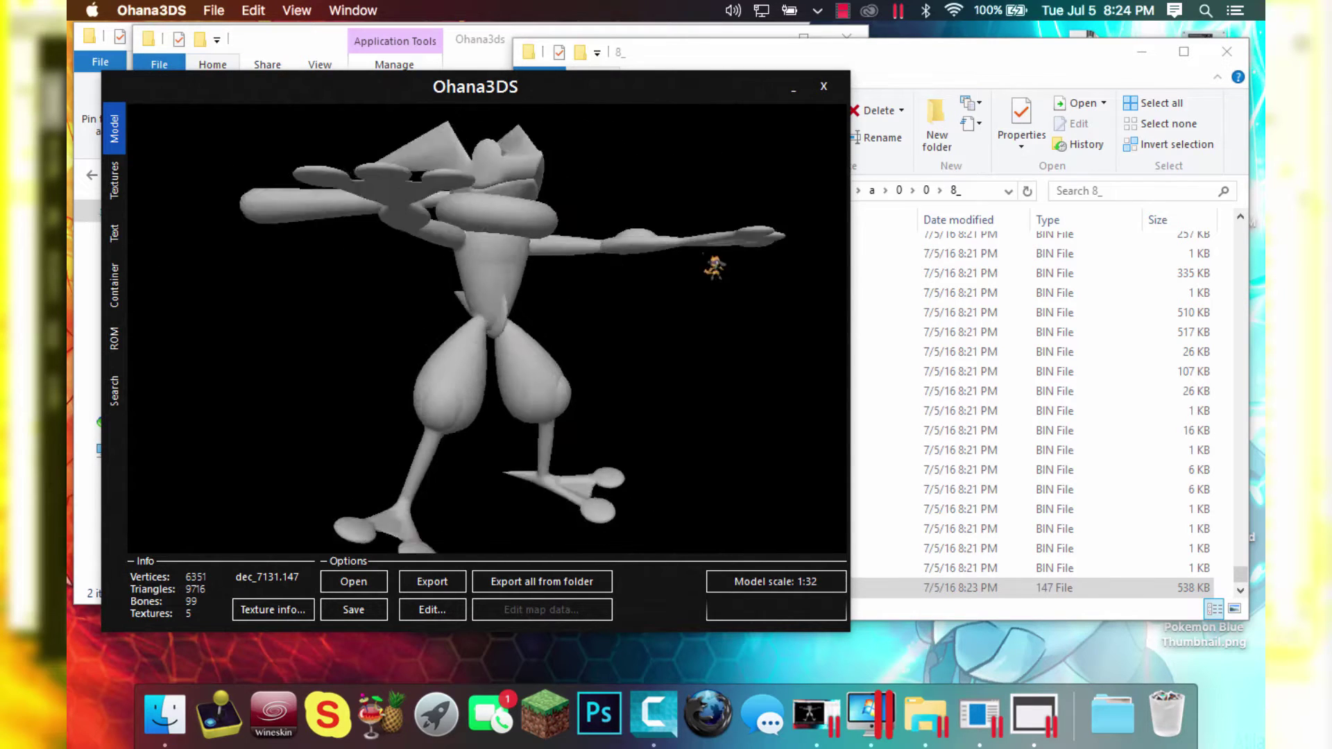
{"action": "left_click_drag", "start_coordinate": [715, 267], "coordinate": [537, 302]}
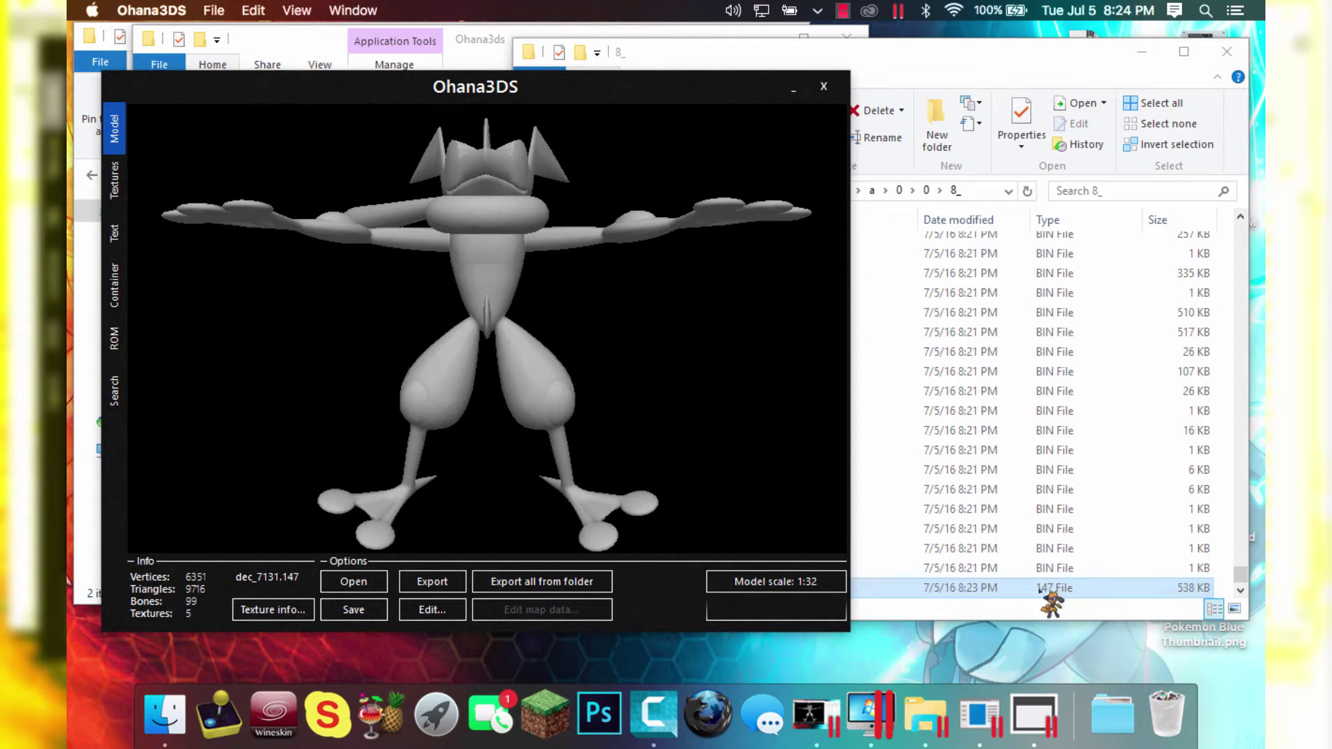
Move dec_7131.147 from the Ash's Greninja folder into the 8_ folder, replacing the existing file
{"action": "left_click", "coordinate": [832, 590]}
{"action": "left_click", "coordinate": [394, 491]}
{"action": "left_click_drag", "start_coordinate": [402, 447], "coordinate": [559, 178]}
{"action": "left_click", "coordinate": [580, 23]}
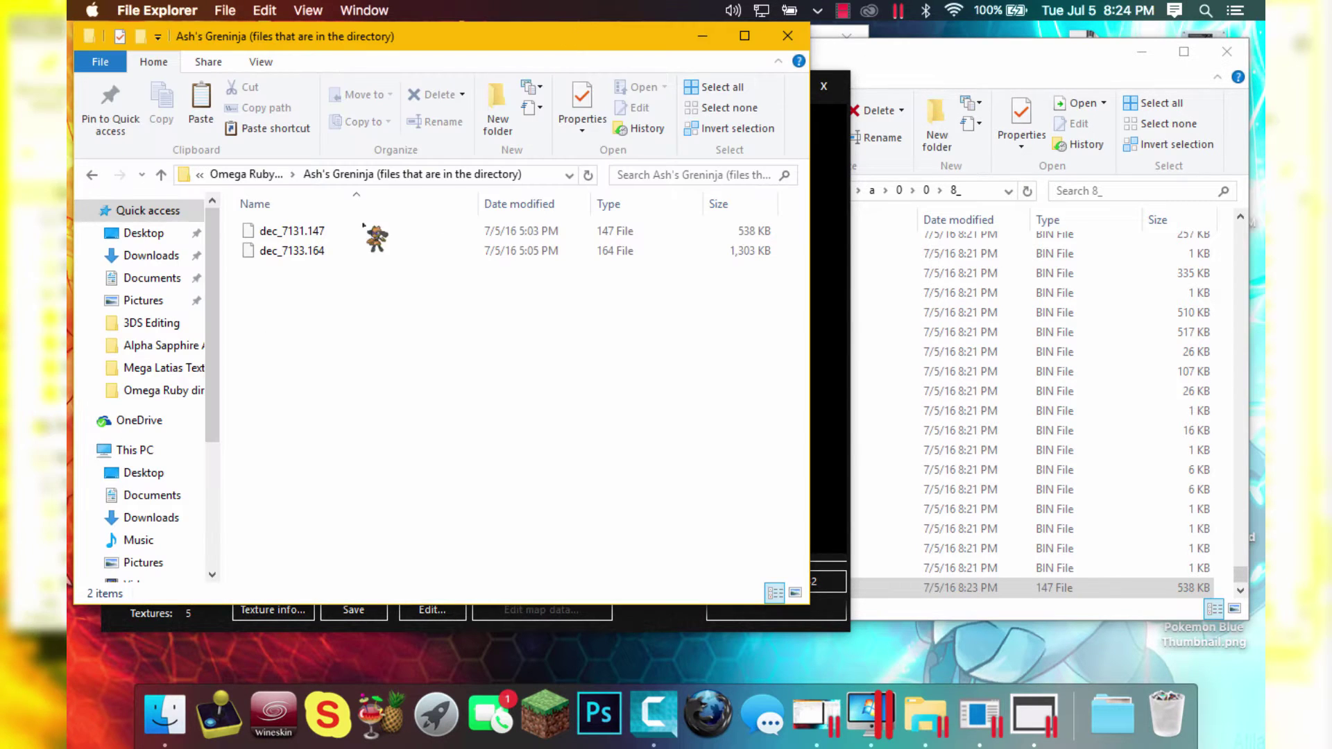
{"action": "left_click", "coordinate": [285, 232]}
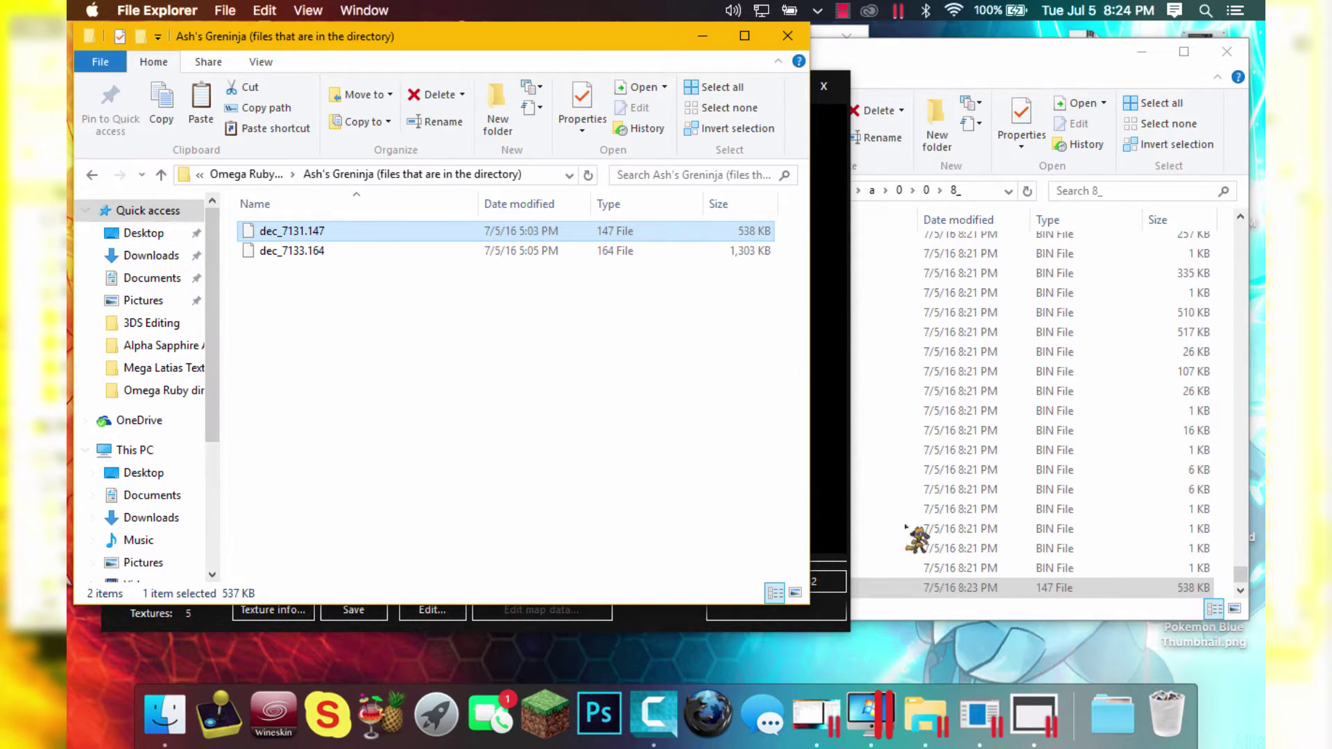
{"action": "left_click_drag", "start_coordinate": [906, 527], "coordinate": [999, 604]}
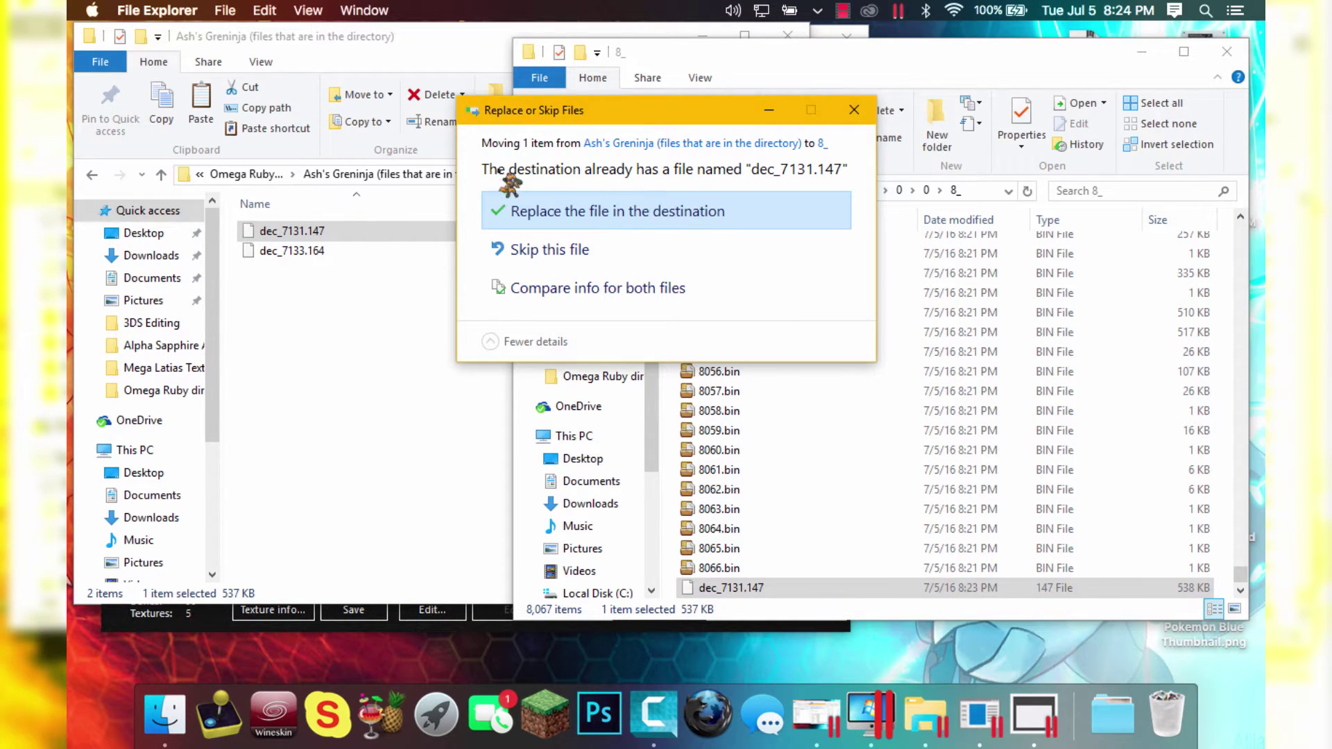
{"action": "left_click", "coordinate": [611, 212]}
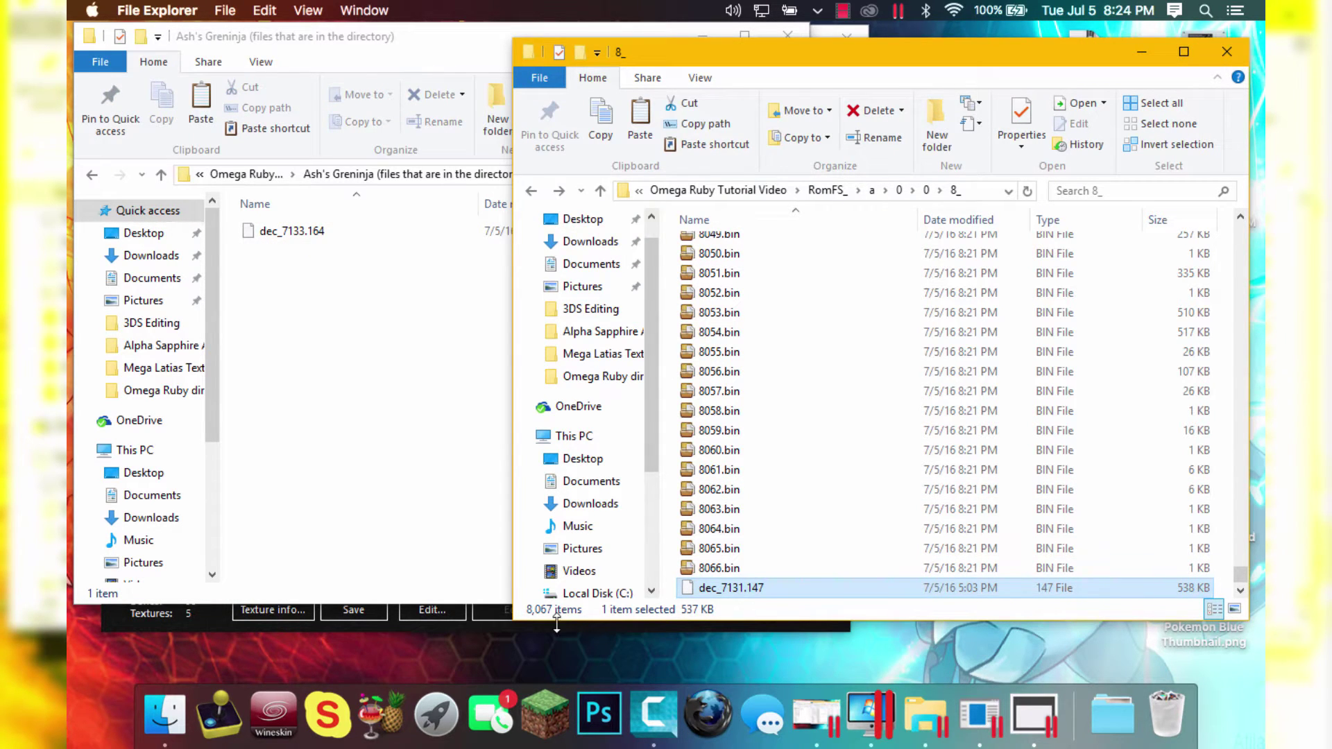
Load the replaced dec_7131.147 into Ohana3DS, inspect the Ash's Greninja model and return to the 8_ folder
{"action": "left_click", "coordinate": [788, 630]}
{"action": "left_click_drag", "start_coordinate": [924, 589], "coordinate": [710, 550]}
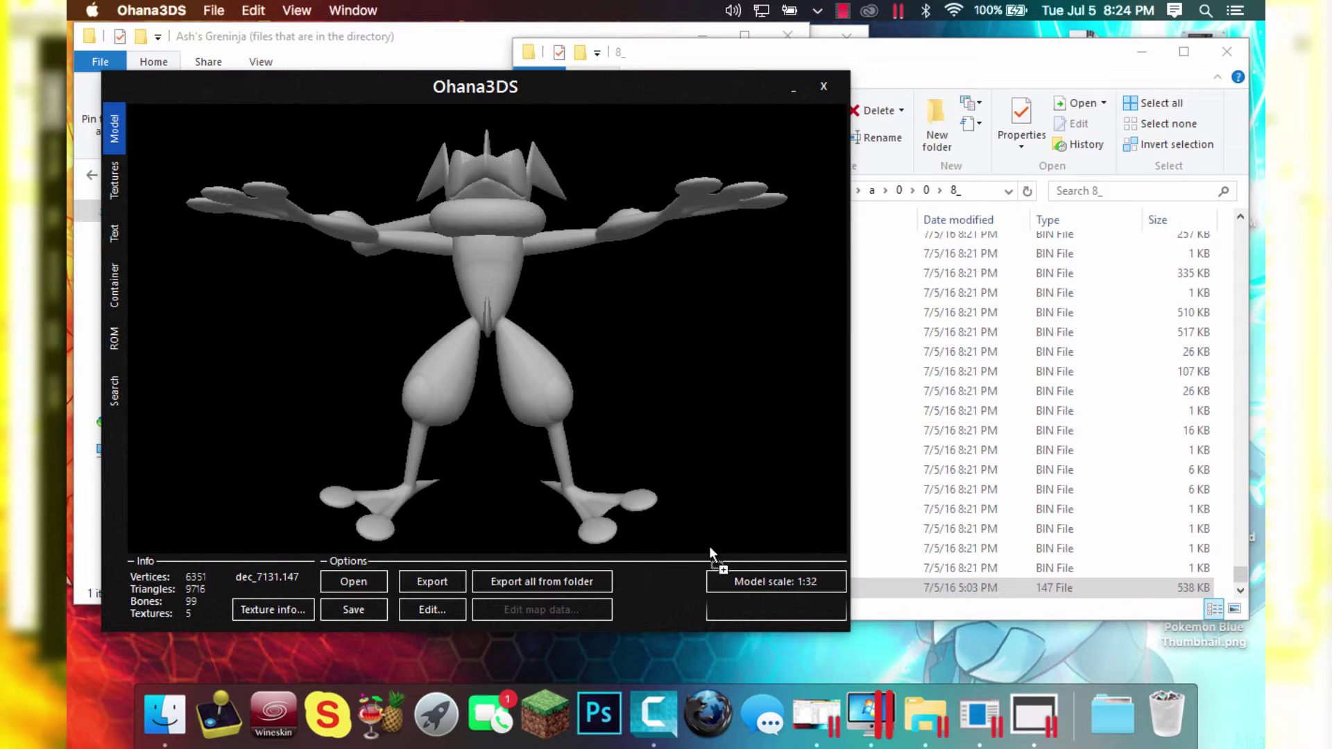
{"action": "left_click_drag", "start_coordinate": [569, 467], "coordinate": [581, 548]}
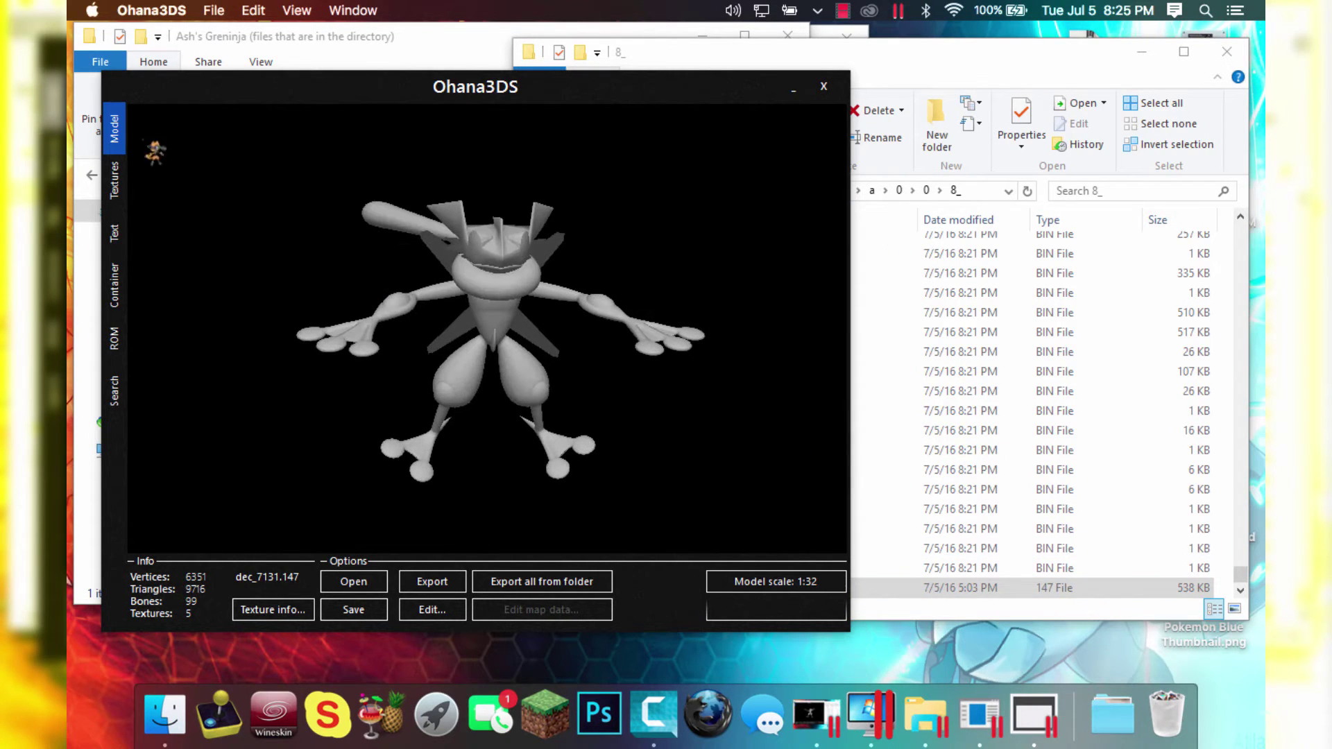
{"action": "left_click", "coordinate": [118, 187]}
{"action": "left_click", "coordinate": [117, 143]}
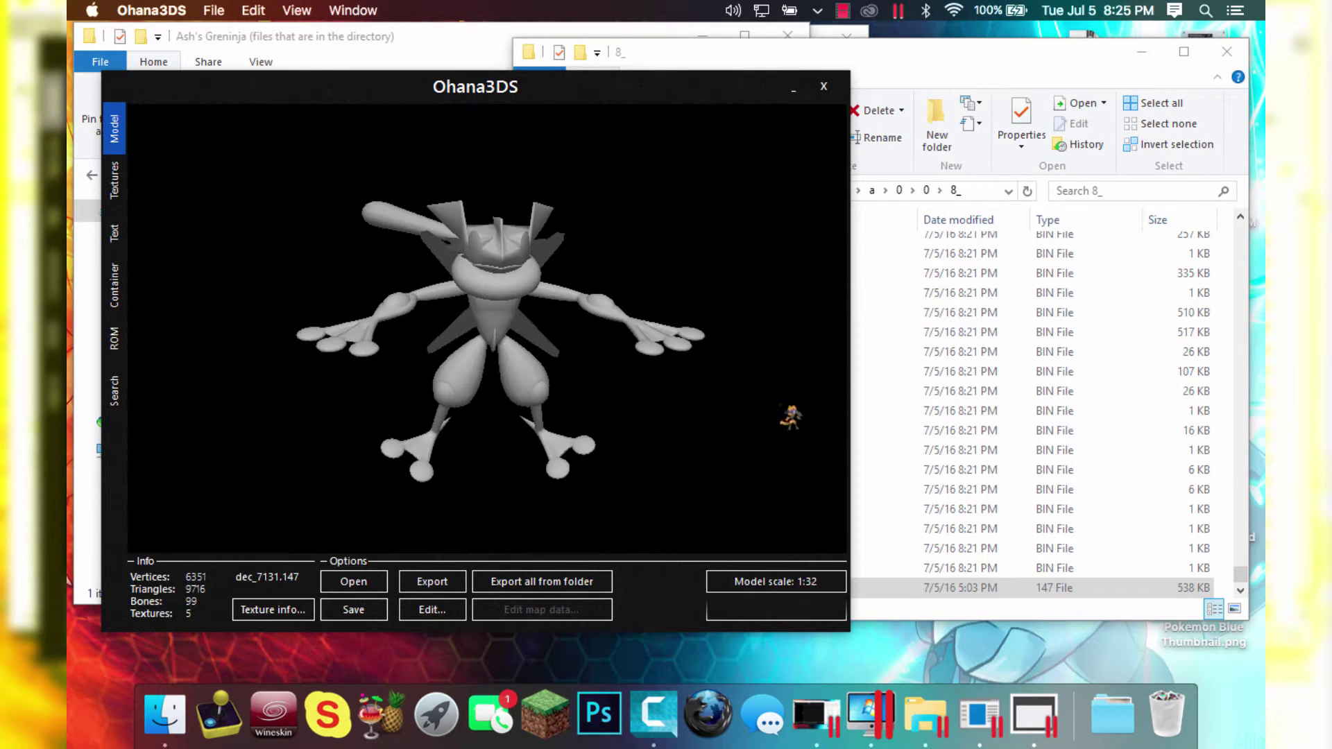
{"action": "left_click", "coordinate": [1056, 612]}
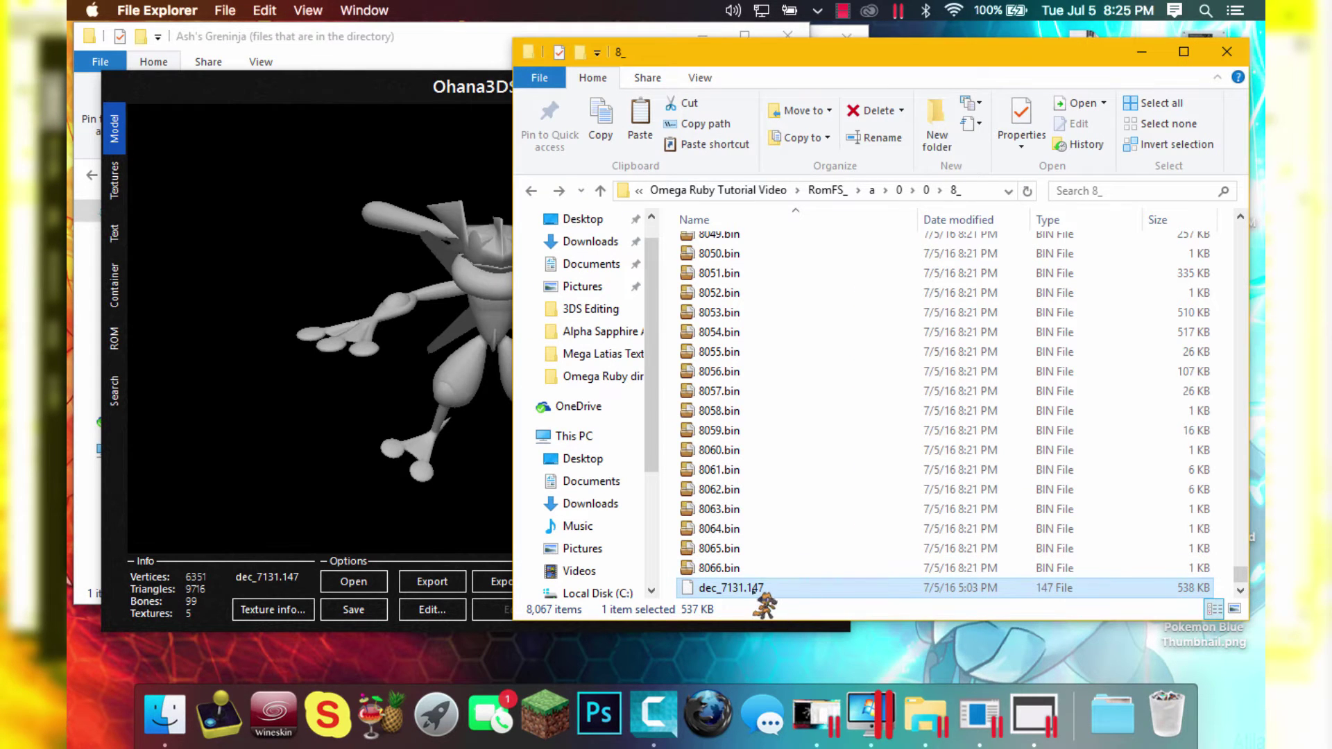
Search the 8_ folder for 7133 and select 7133.bin
{"action": "left_click", "coordinate": [1124, 194]}
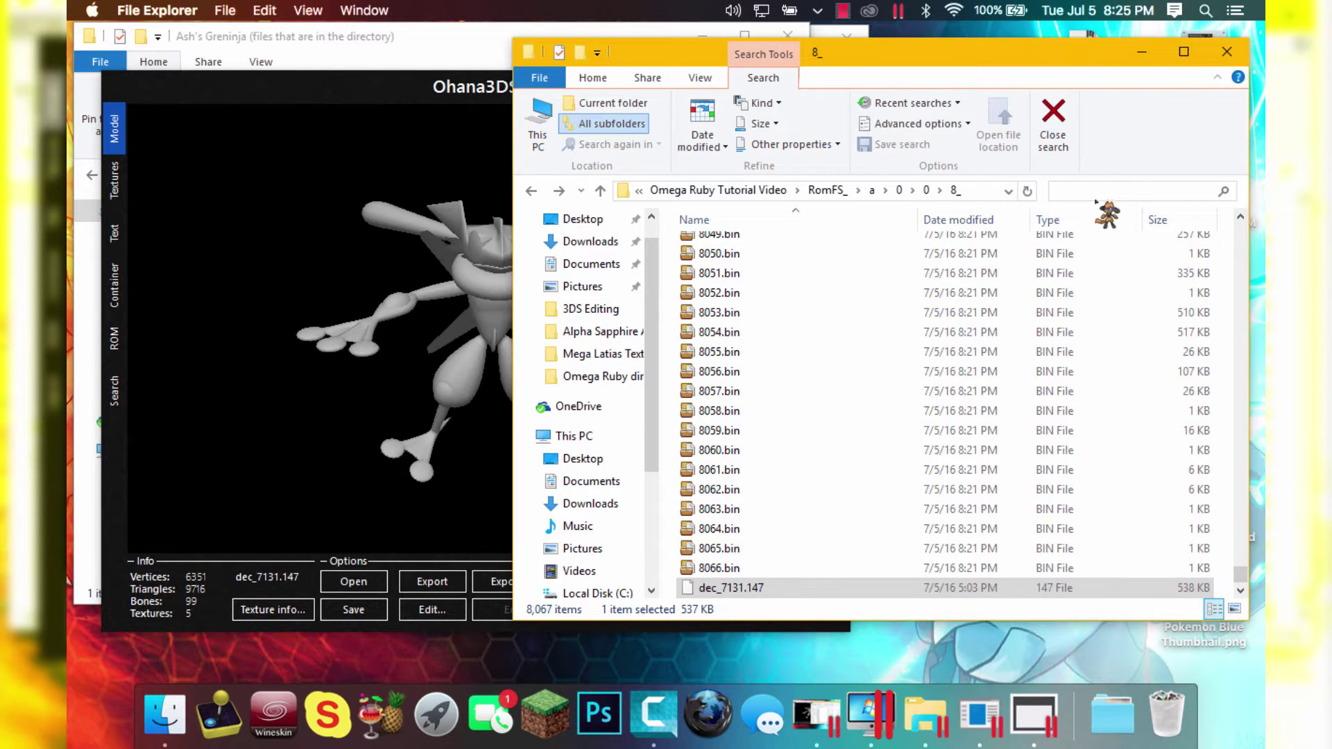
{"action": "key", "text": "BackSpace"}
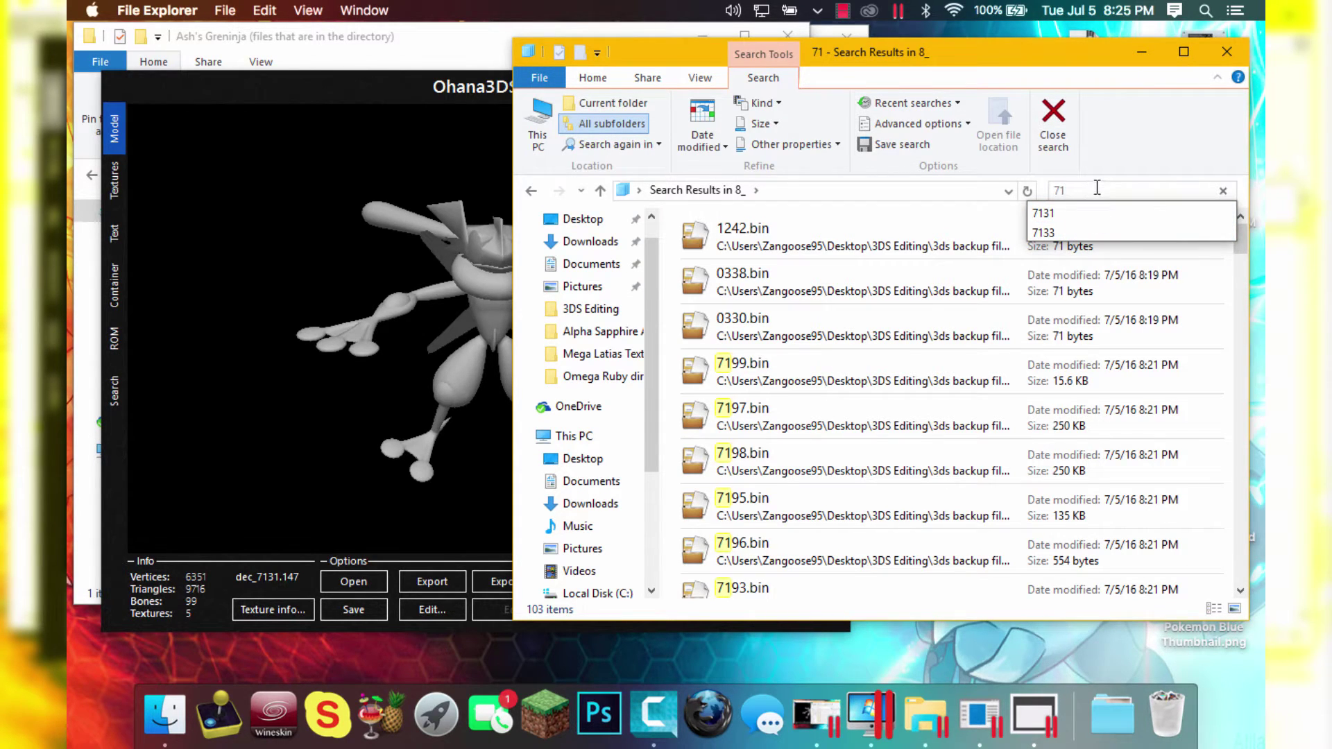
{"action": "type", "text": "33"}
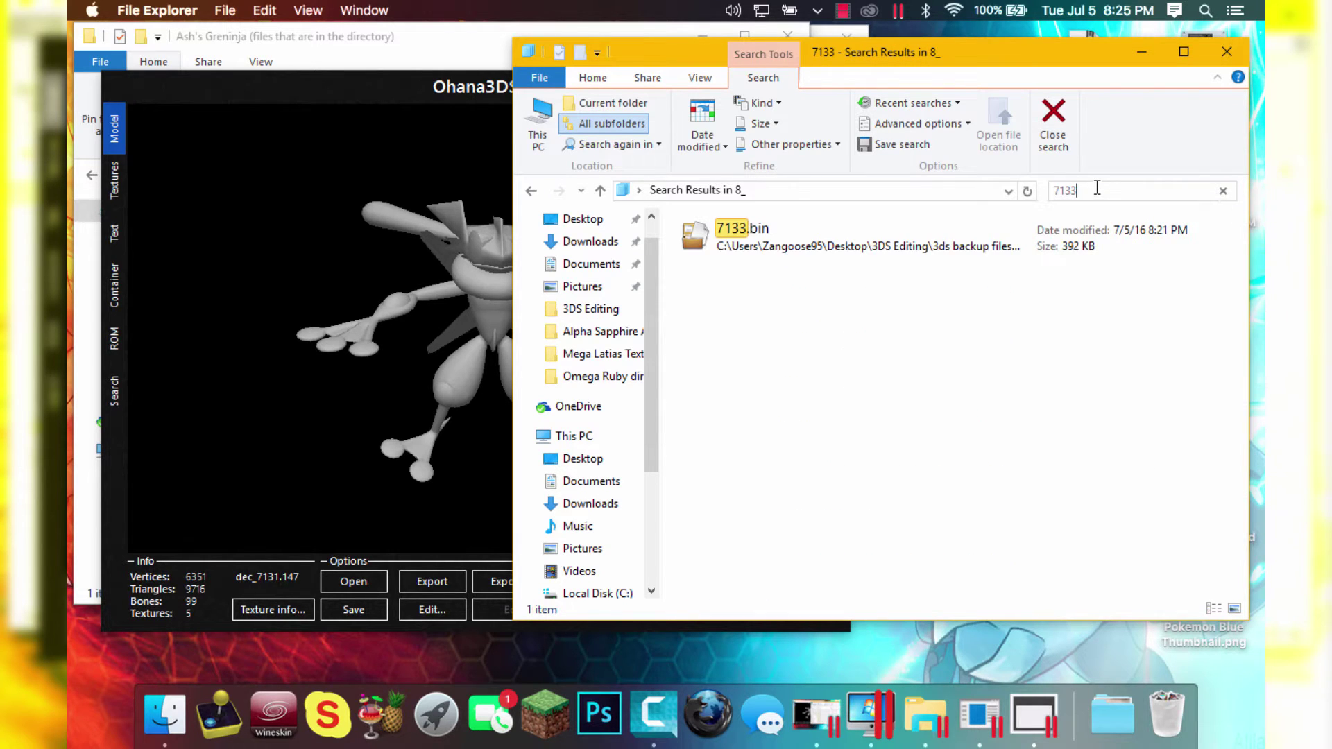
{"action": "left_click", "coordinate": [822, 228]}
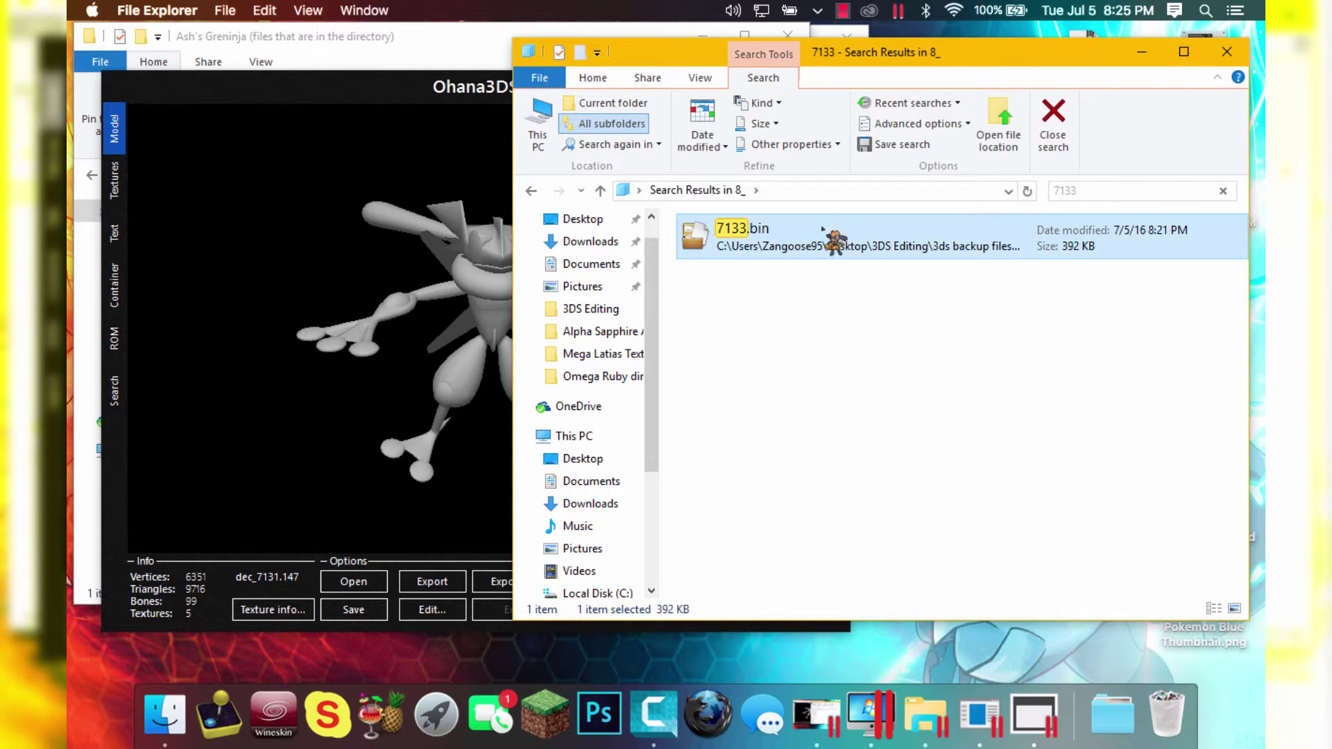
Decompress 7133.bin with GARCTool and agree to delete the compressed file
{"action": "left_click", "coordinate": [1031, 724]}
{"action": "left_click", "coordinate": [980, 725]}
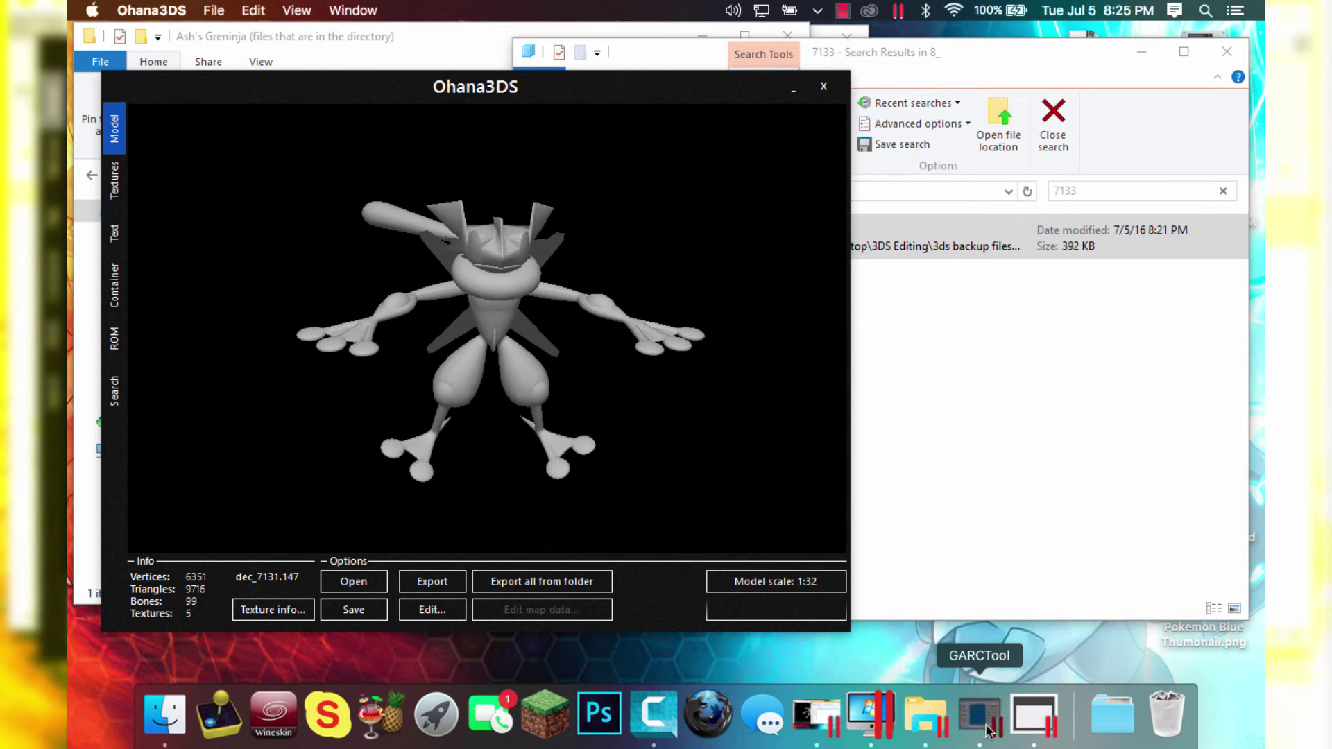
{"action": "left_click_drag", "start_coordinate": [725, 229], "coordinate": [405, 192]}
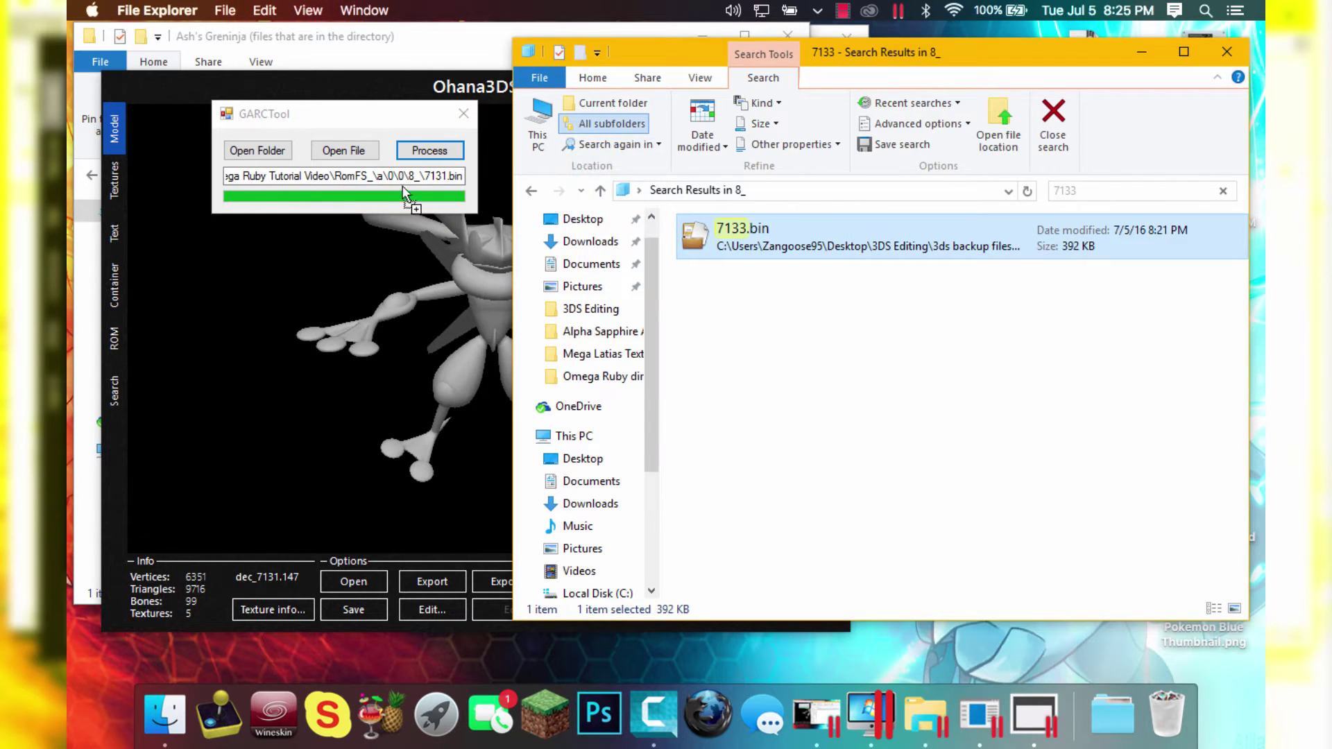
{"action": "left_click", "coordinate": [411, 153]}
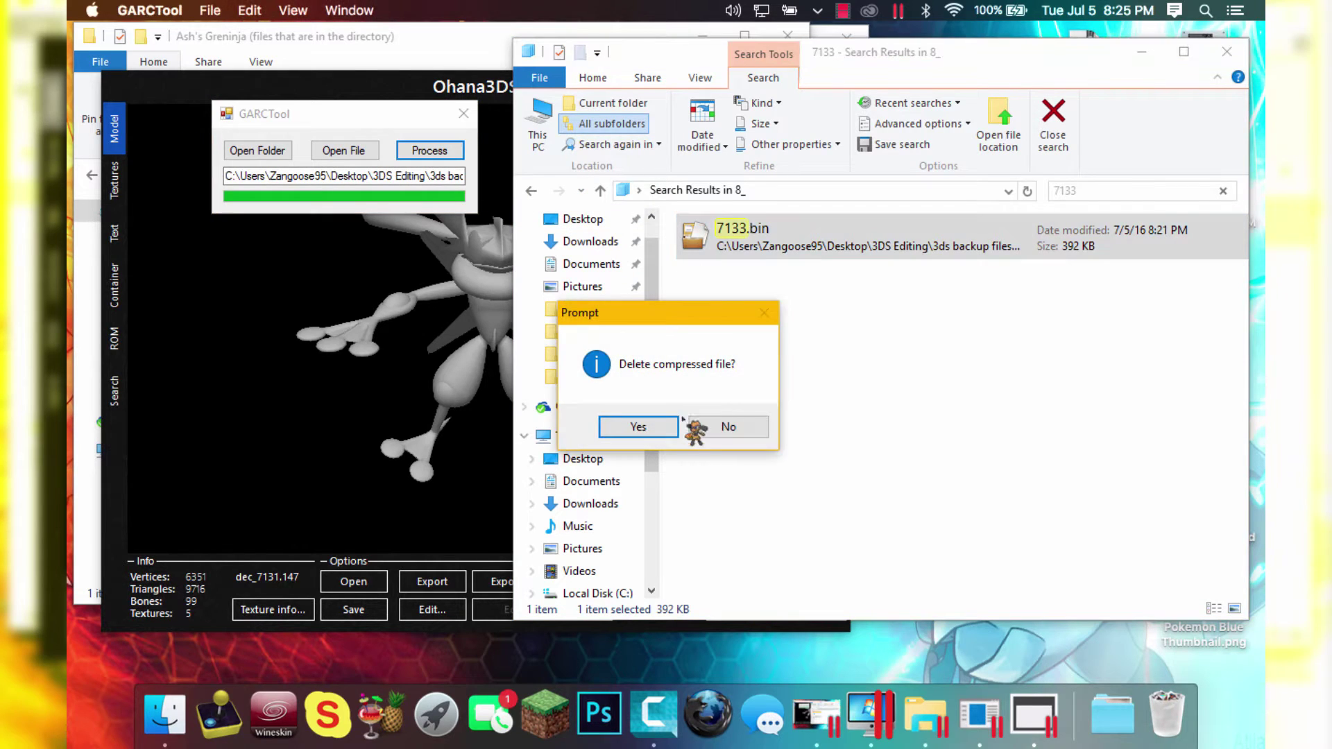
{"action": "left_click", "coordinate": [658, 432]}
{"action": "left_click", "coordinate": [713, 432]}
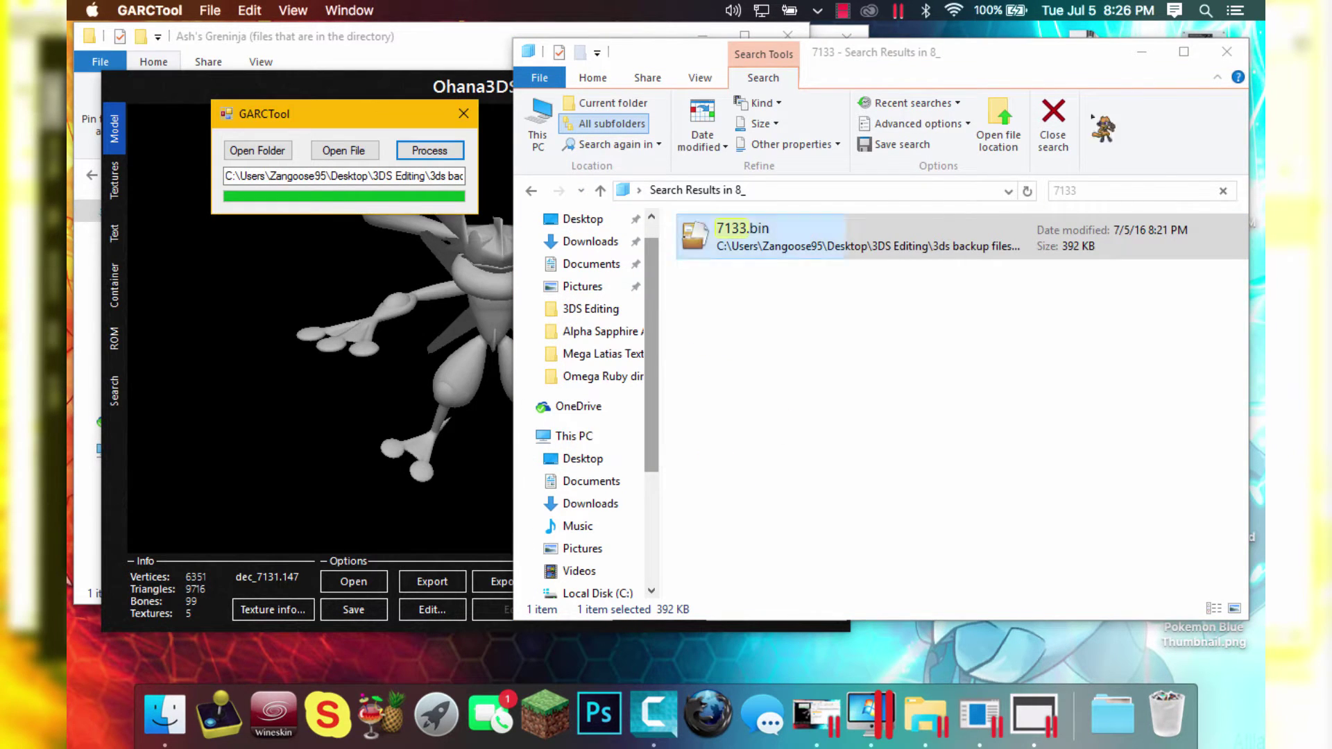
Close the 7133 search and load the decompressed dec_7133.164 from the 8_ folder into Ohana3DS
{"action": "left_click", "coordinate": [1118, 203]}
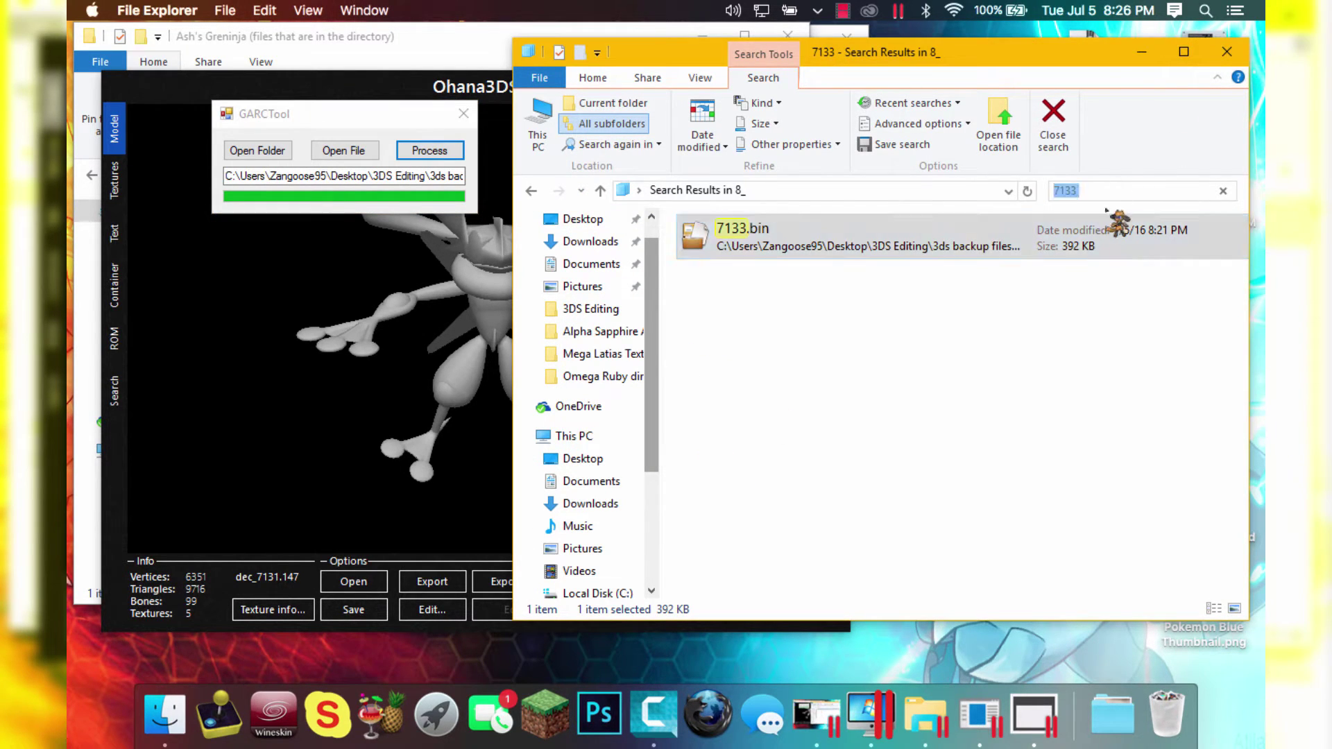
{"action": "left_click", "coordinate": [1020, 327]}
{"action": "left_click", "coordinate": [1054, 125]}
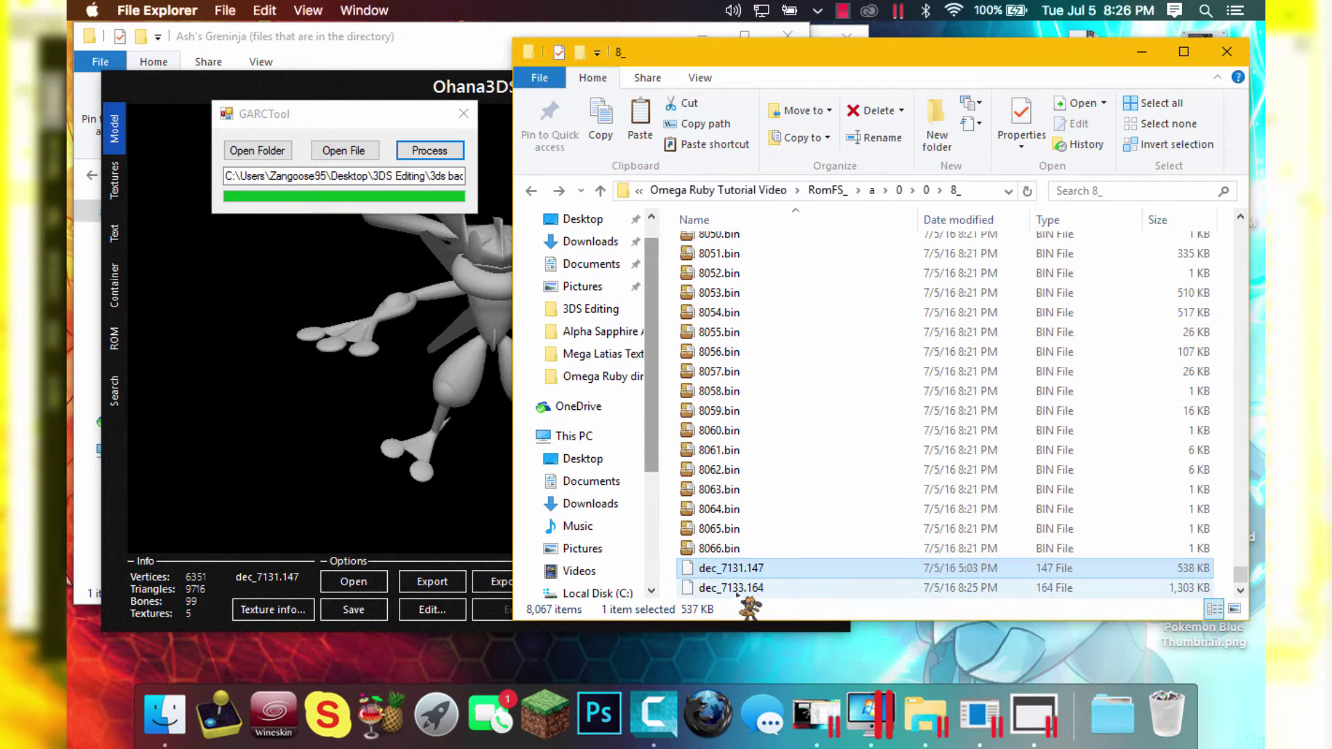
{"action": "left_click", "coordinate": [786, 587]}
{"action": "left_click_drag", "start_coordinate": [755, 593], "coordinate": [377, 375]}
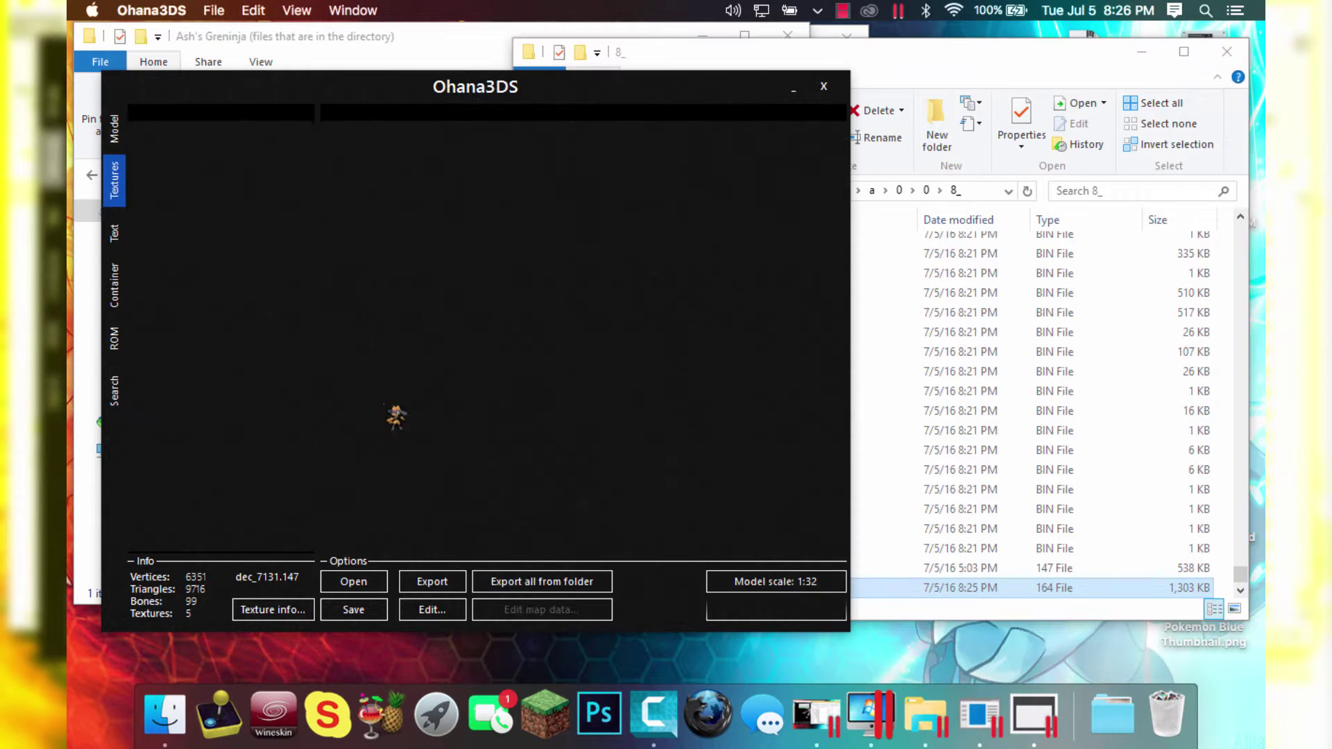
Display the Greninja model with its original textures in Ohana3DS and examine it from several angles and distances
{"action": "left_click", "coordinate": [124, 134]}
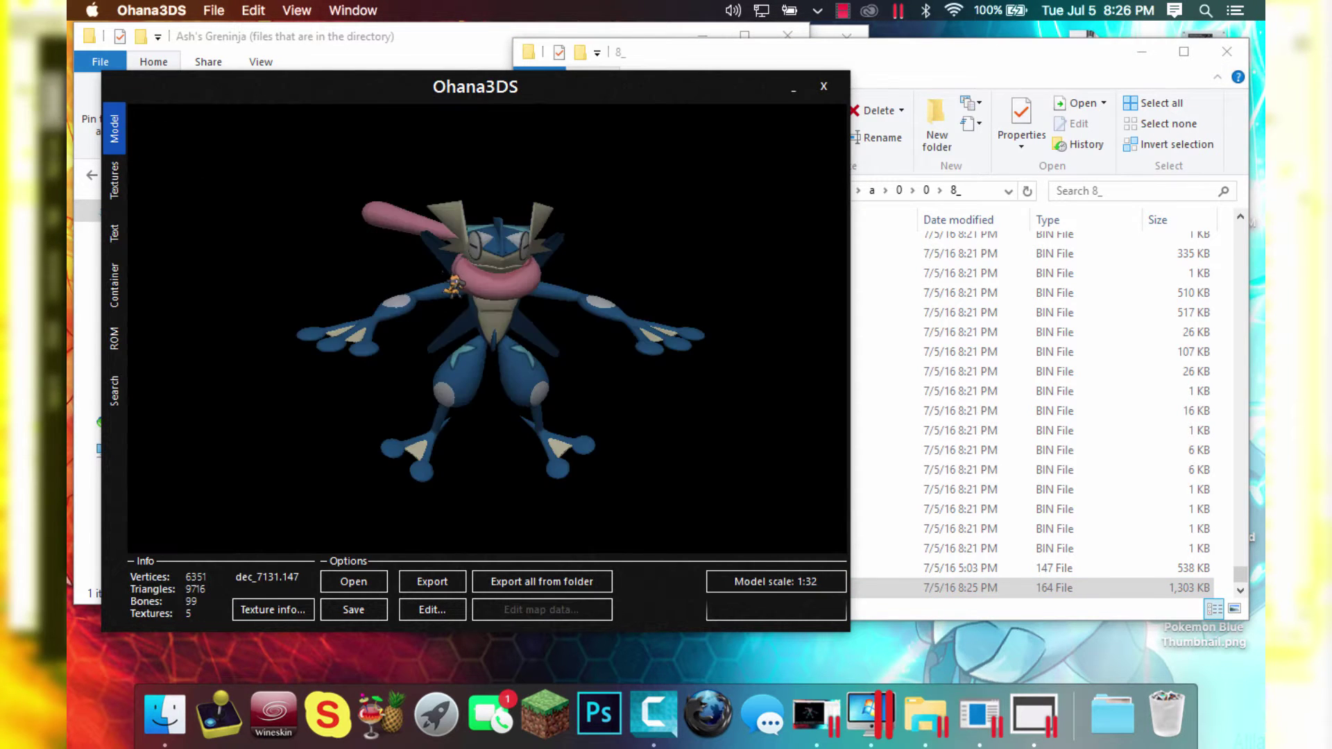
{"action": "scroll", "coordinate": [451, 286], "scroll_direction": "up", "scroll_amount": 5}
{"action": "left_click_drag", "start_coordinate": [446, 289], "coordinate": [455, 417]}
{"action": "scroll", "coordinate": [492, 402], "scroll_direction": "down", "scroll_amount": 5}
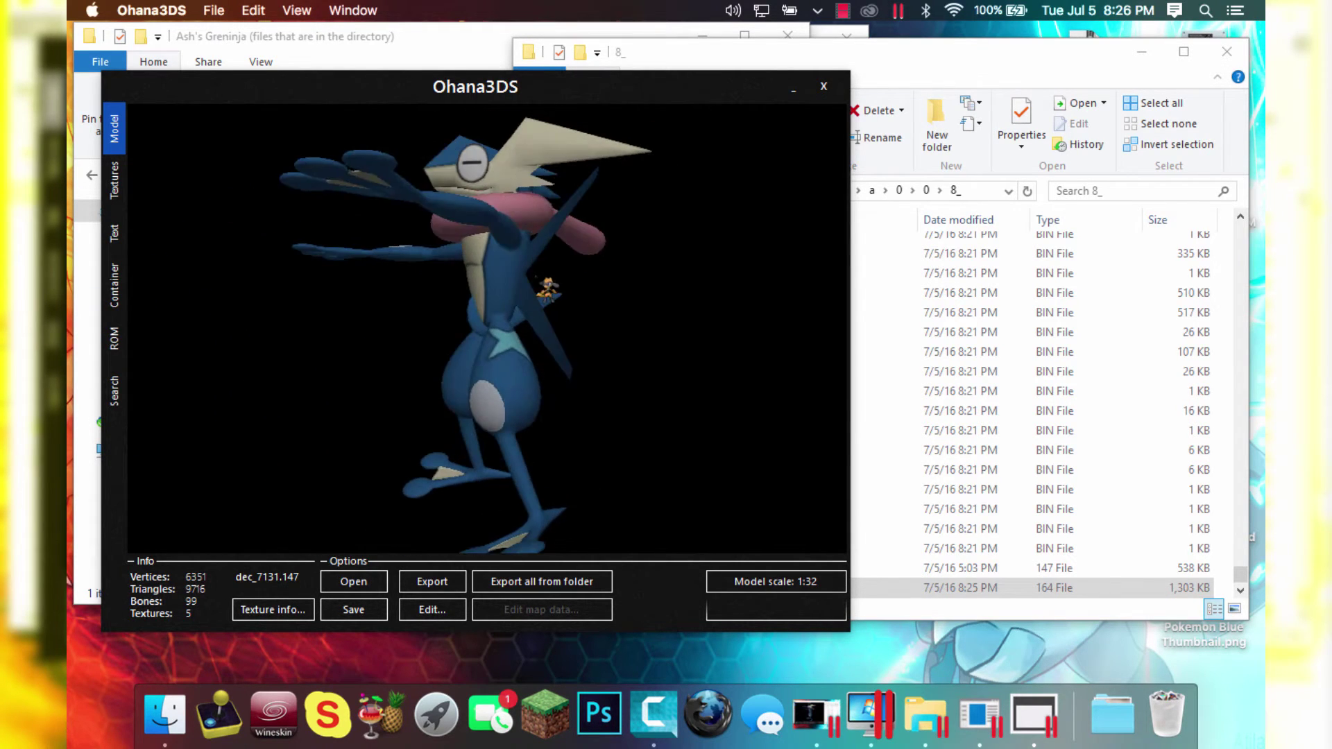
{"action": "left_click_drag", "start_coordinate": [549, 288], "coordinate": [804, 360]}
{"action": "scroll", "coordinate": [755, 466], "scroll_direction": "up", "scroll_amount": 3}
{"action": "scroll", "coordinate": [755, 466], "scroll_direction": "down", "scroll_amount": 3}
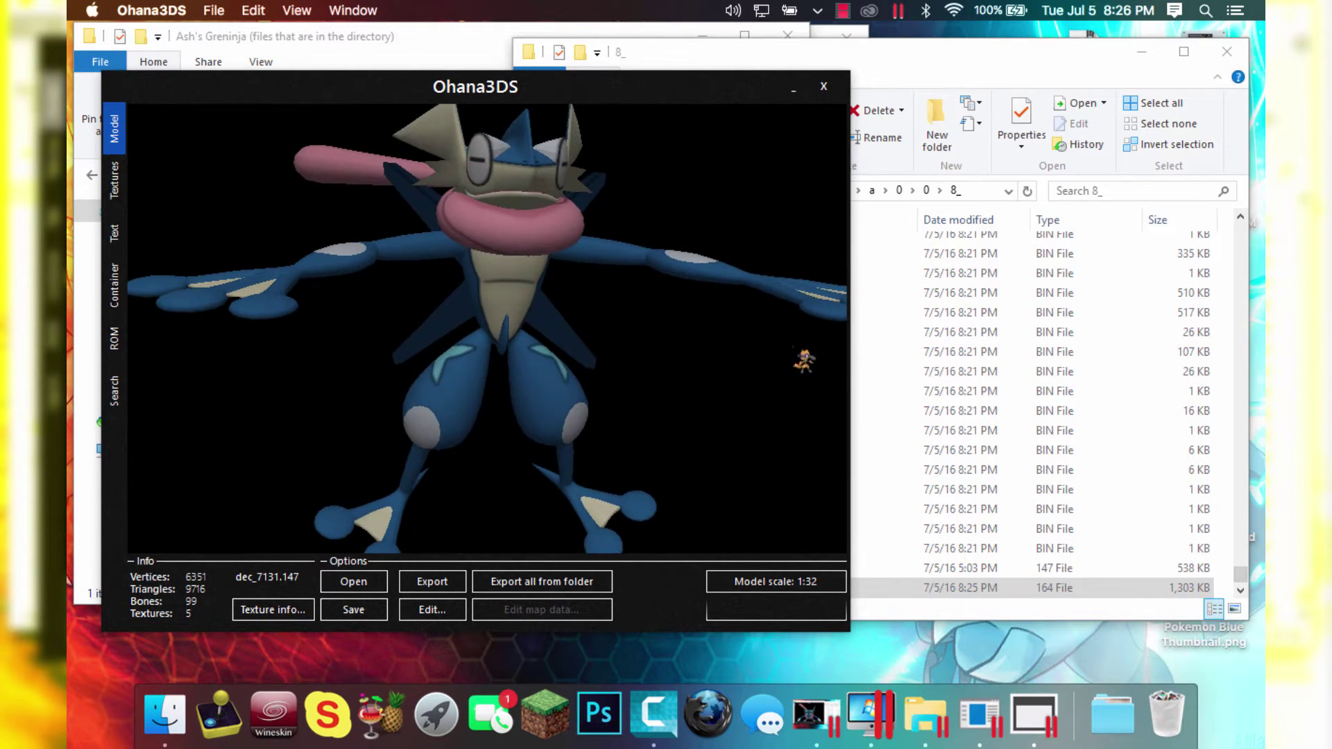
Check the list of textures loaded from dec_7133.164 in Ohana3DS
{"action": "left_click", "coordinate": [121, 179]}
{"action": "left_click", "coordinate": [993, 614]}
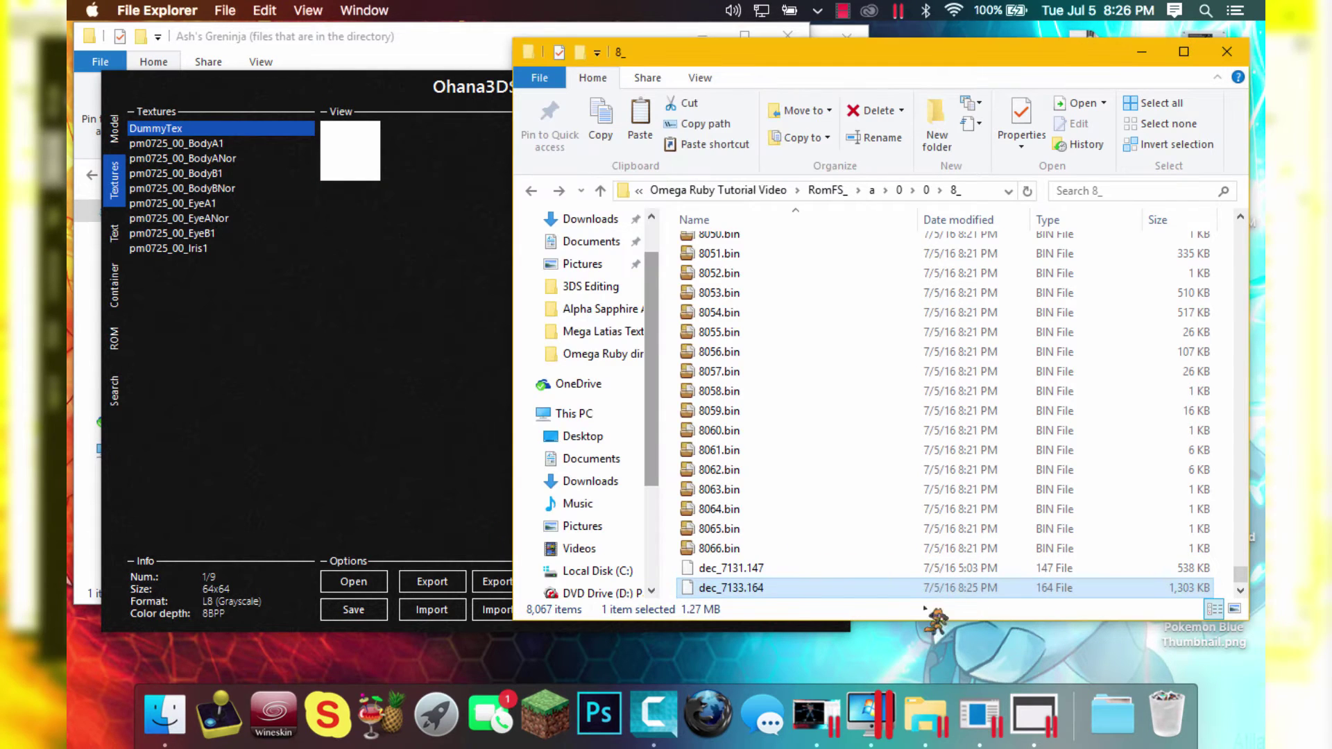
{"action": "left_click", "coordinate": [244, 396]}
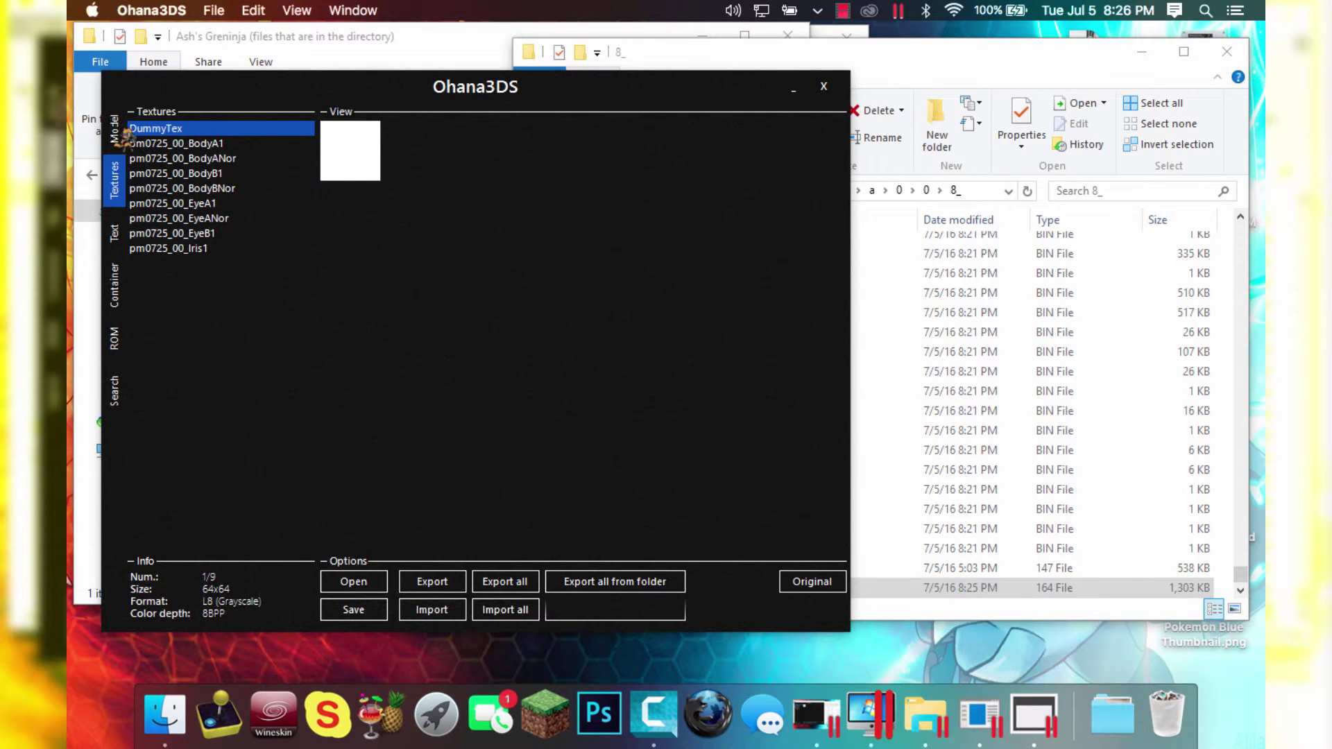
Examine the textured Greninja model from more angles, and open and cancel the folder choice for exporting all textures
{"action": "left_click", "coordinate": [116, 133]}
{"action": "left_click_drag", "start_coordinate": [509, 457], "coordinate": [716, 257]}
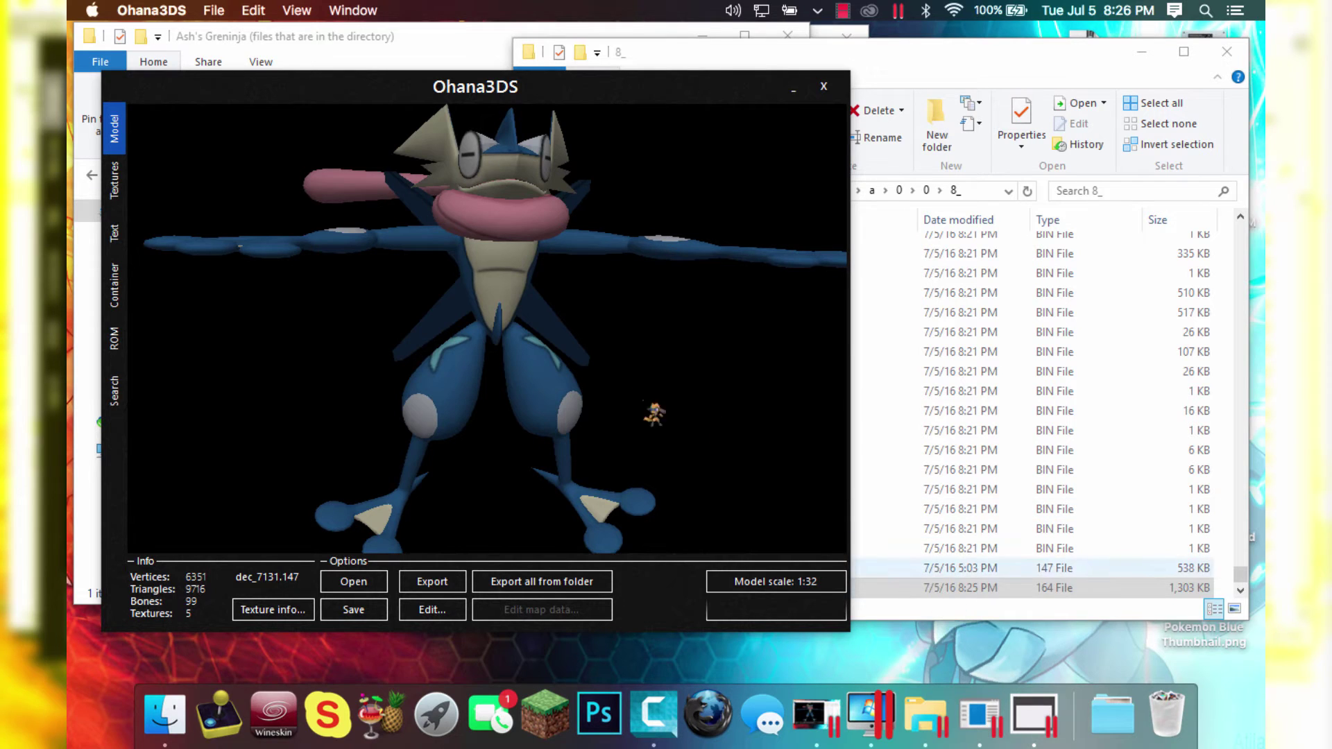
{"action": "left_click_drag", "start_coordinate": [483, 361], "coordinate": [589, 333]}
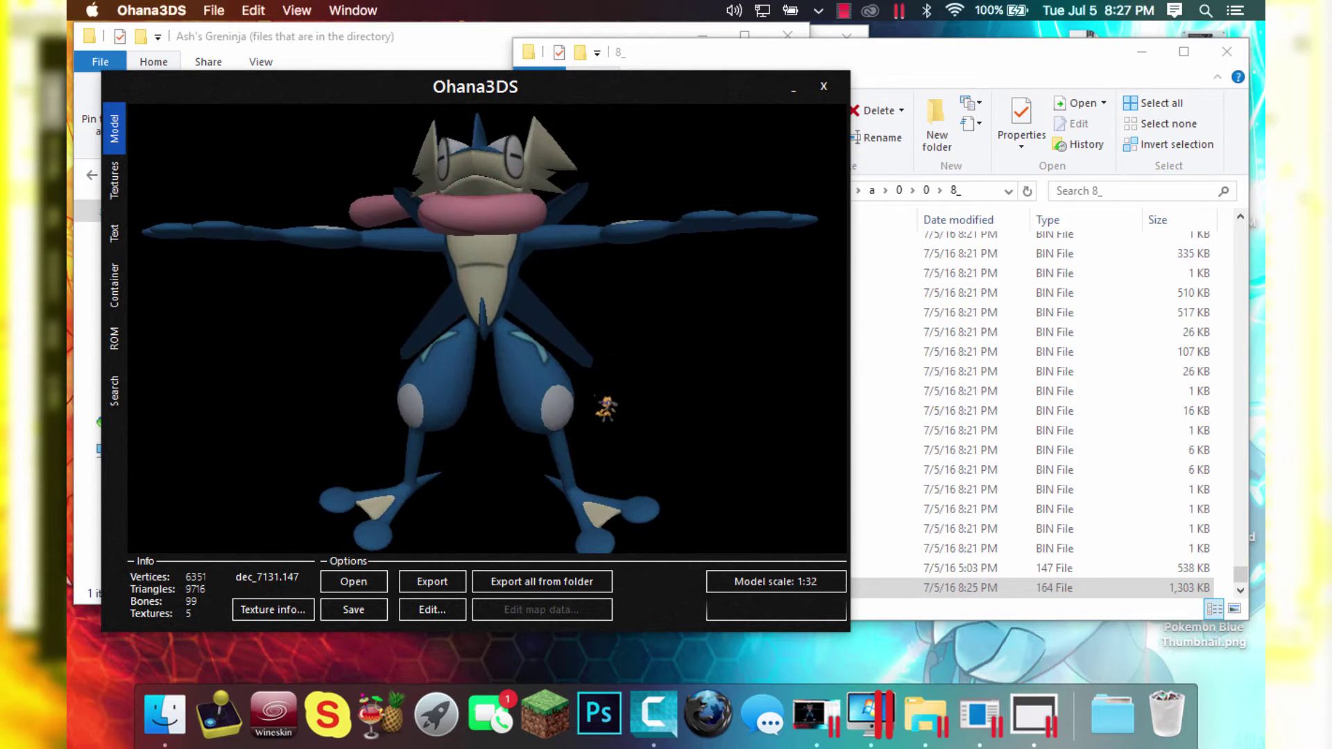
{"action": "scroll", "coordinate": [461, 467], "scroll_direction": "up", "scroll_amount": 5}
{"action": "left_click_drag", "start_coordinate": [387, 463], "coordinate": [666, 433]}
{"action": "left_click_drag", "start_coordinate": [533, 432], "coordinate": [431, 444]}
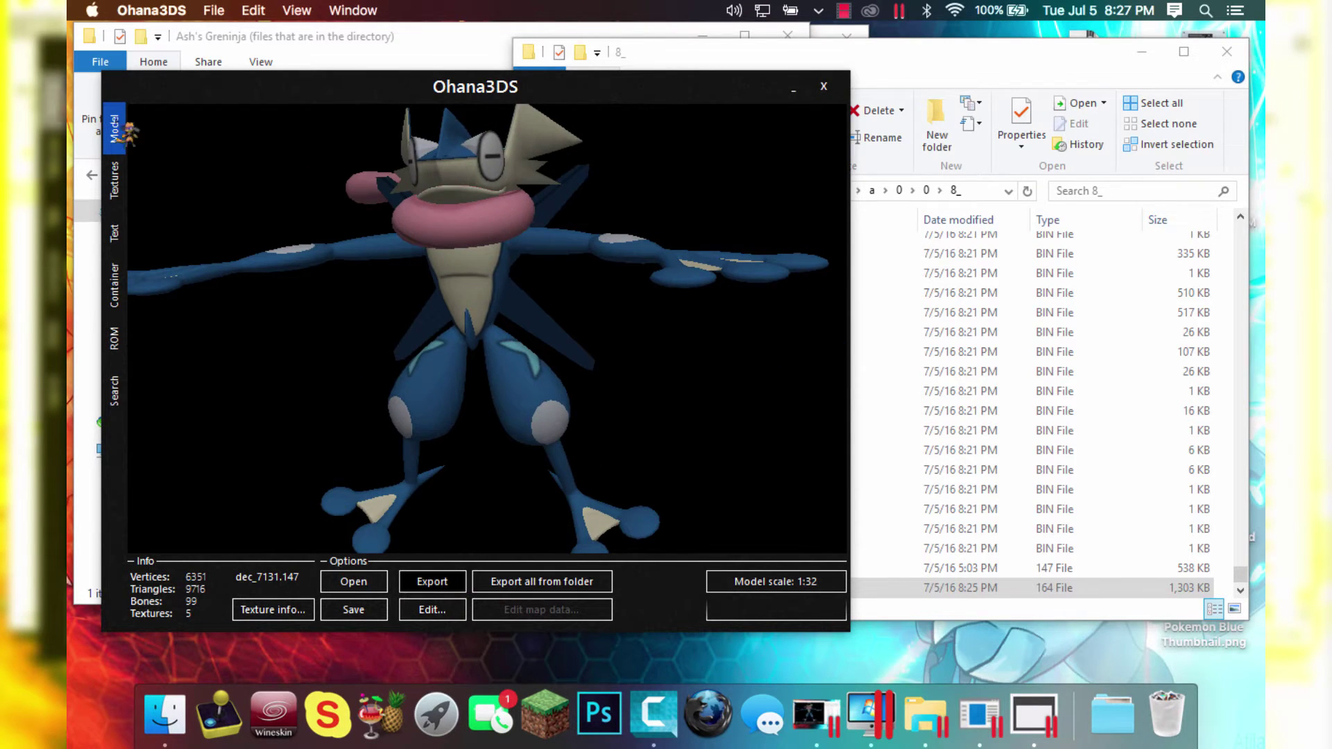
{"action": "left_click", "coordinate": [123, 188]}
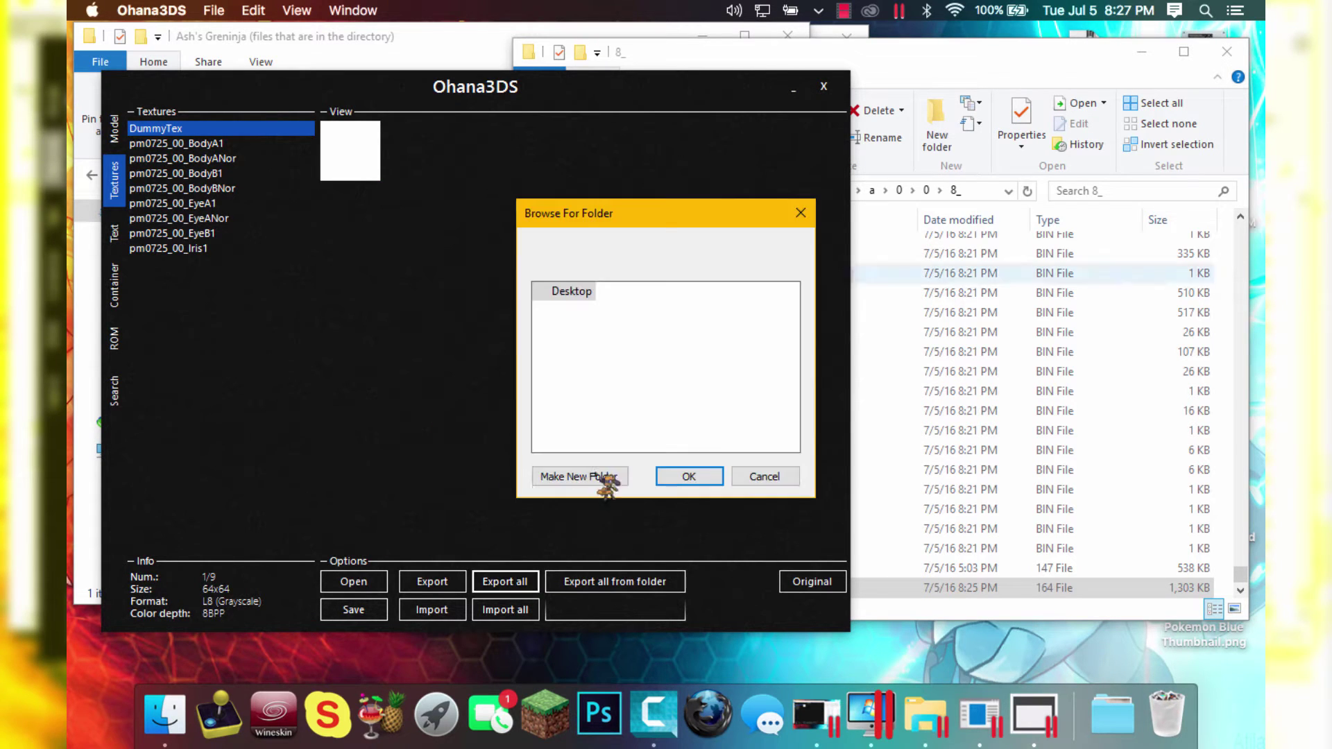
{"action": "left_click", "coordinate": [786, 477]}
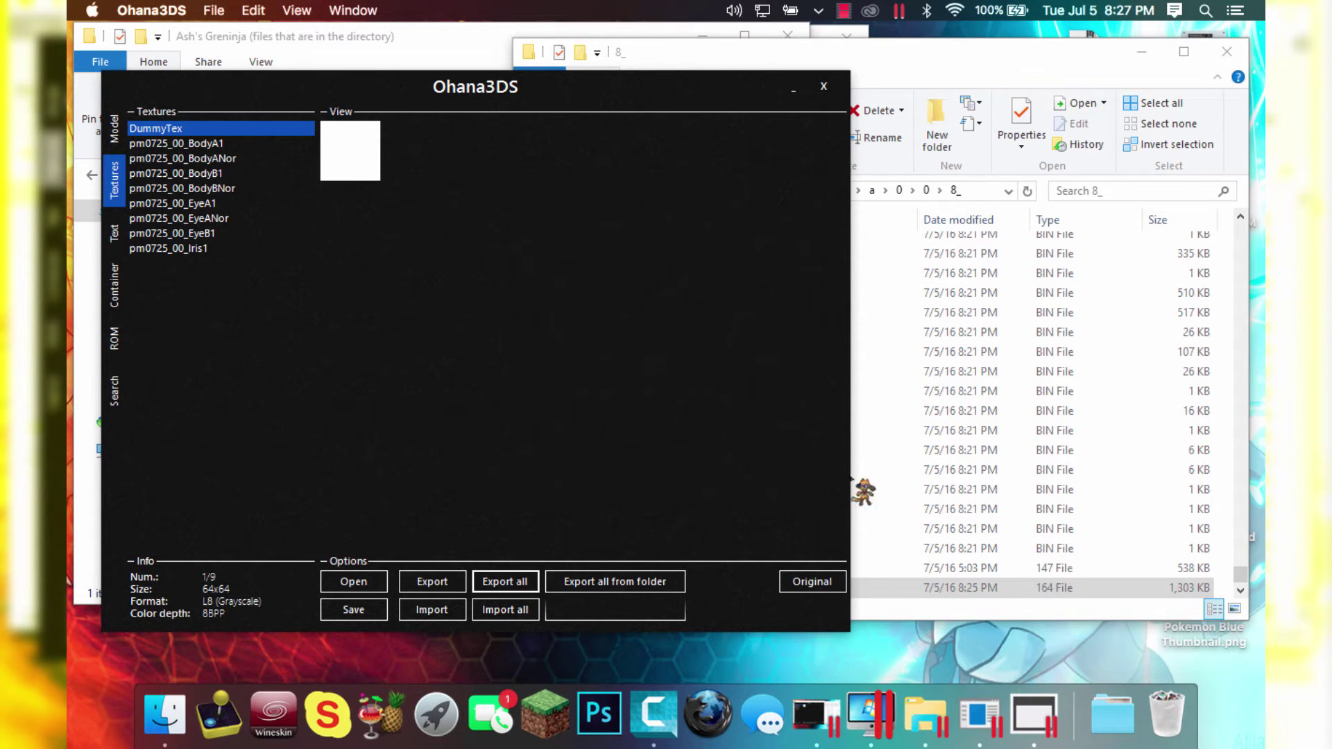
{"action": "left_click", "coordinate": [354, 43]}
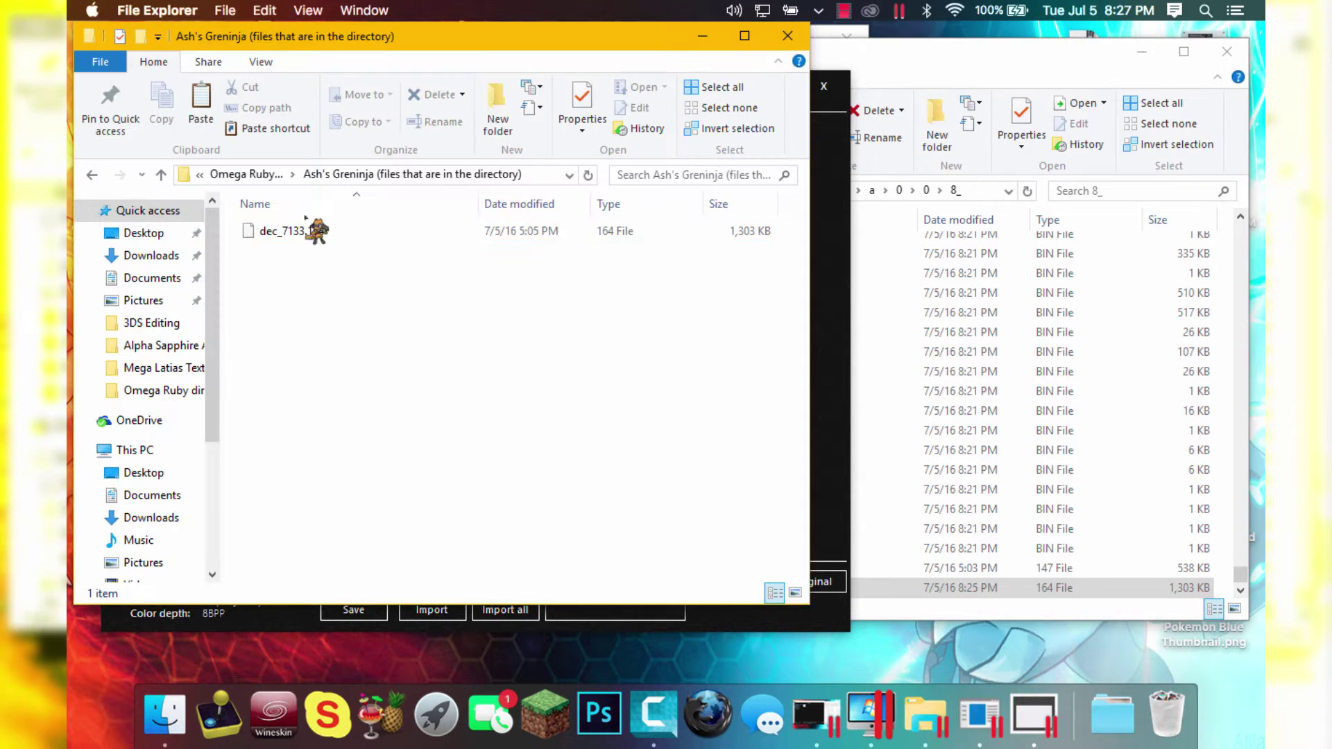
{"action": "left_click", "coordinate": [297, 231]}
{"action": "left_click_drag", "start_coordinate": [489, 300], "coordinate": [414, 254]}
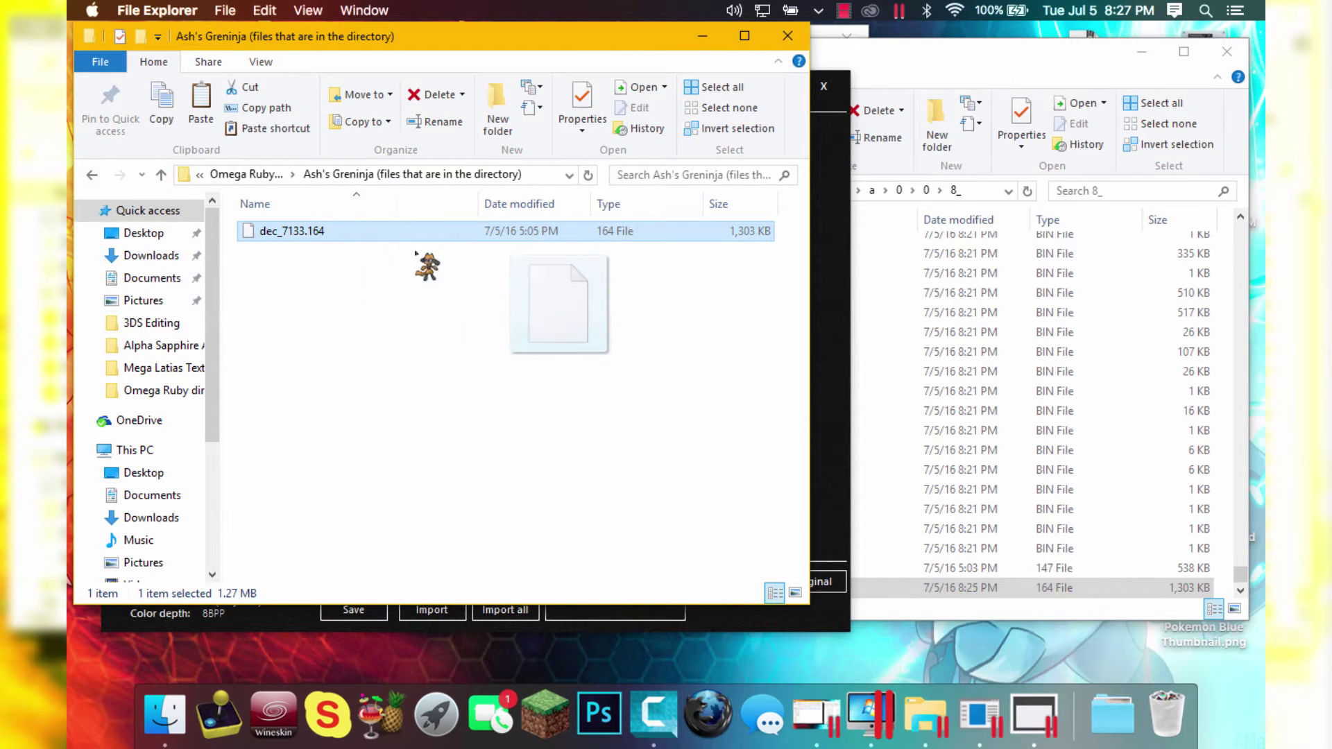
{"action": "left_click", "coordinate": [1032, 603]}
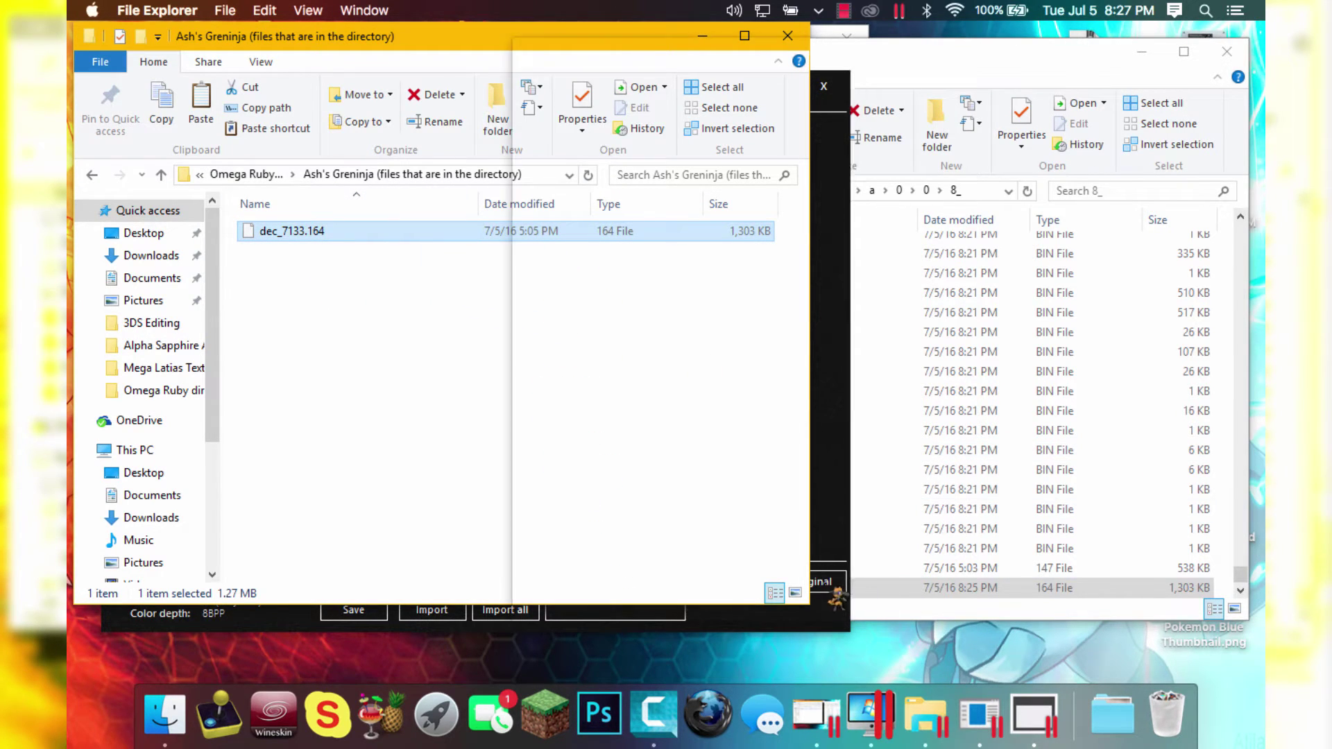
Copy dec_7131.147 from the 8_ folder back into the Ash's Greninja folder
{"action": "left_click", "coordinate": [733, 568]}
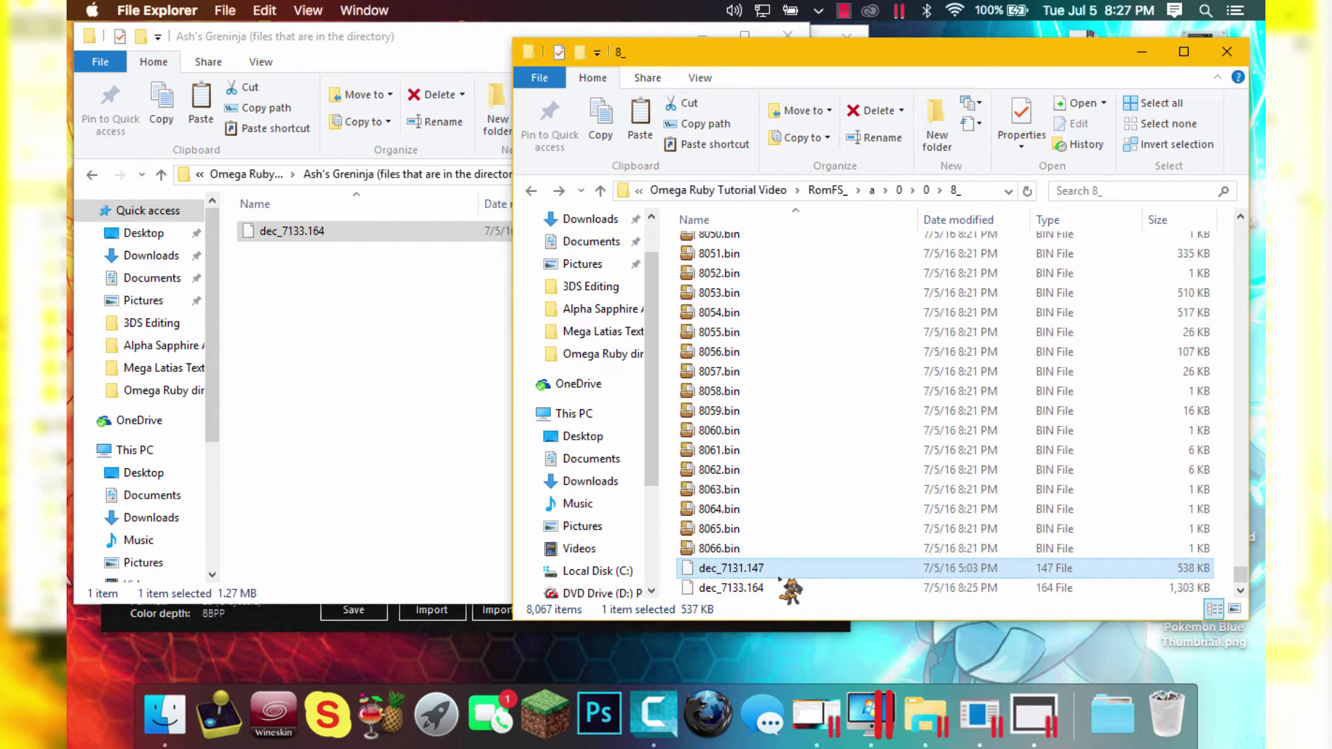
{"action": "left_click", "coordinate": [373, 416]}
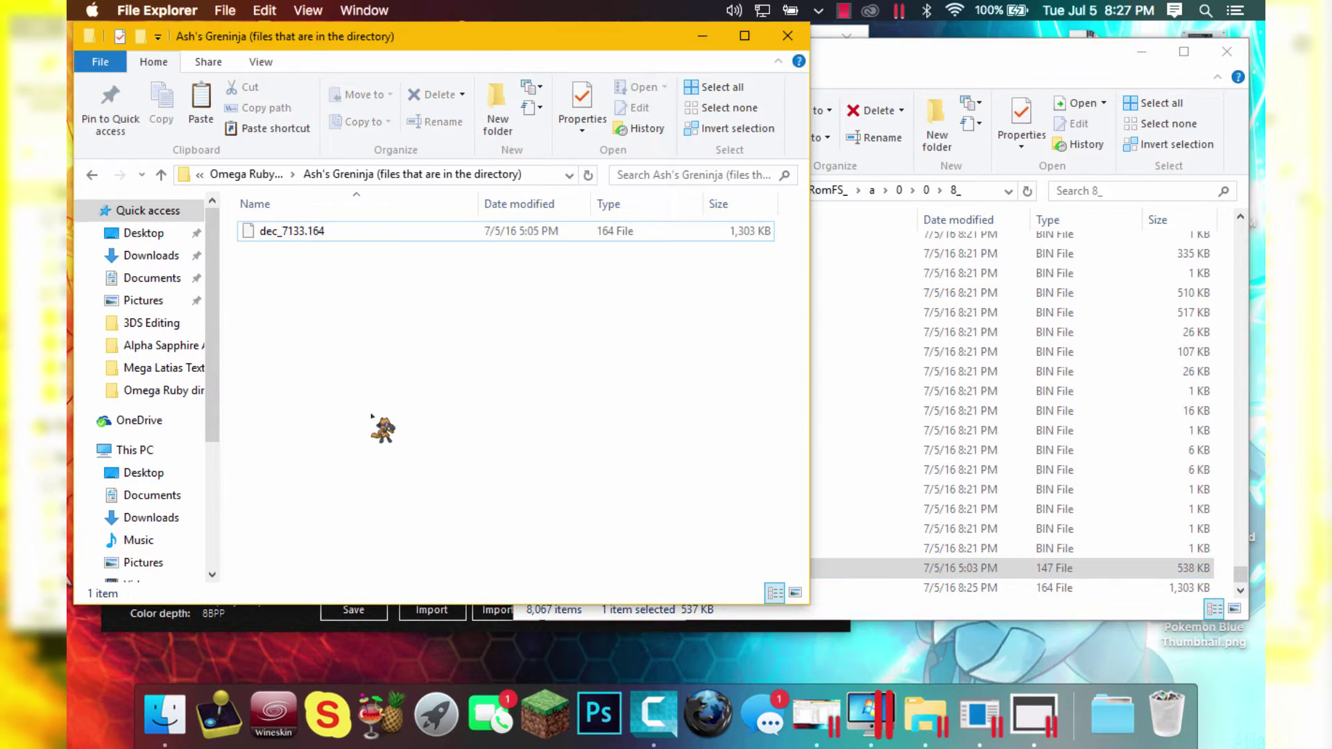
{"action": "key", "text": "ctrl+v"}
{"action": "left_click_drag", "start_coordinate": [318, 221], "coordinate": [331, 271]}
Copy dec_7133.164 from the Ash's Greninja folder into the 8_ folder, replacing the existing file
{"action": "left_click", "coordinate": [938, 608]}
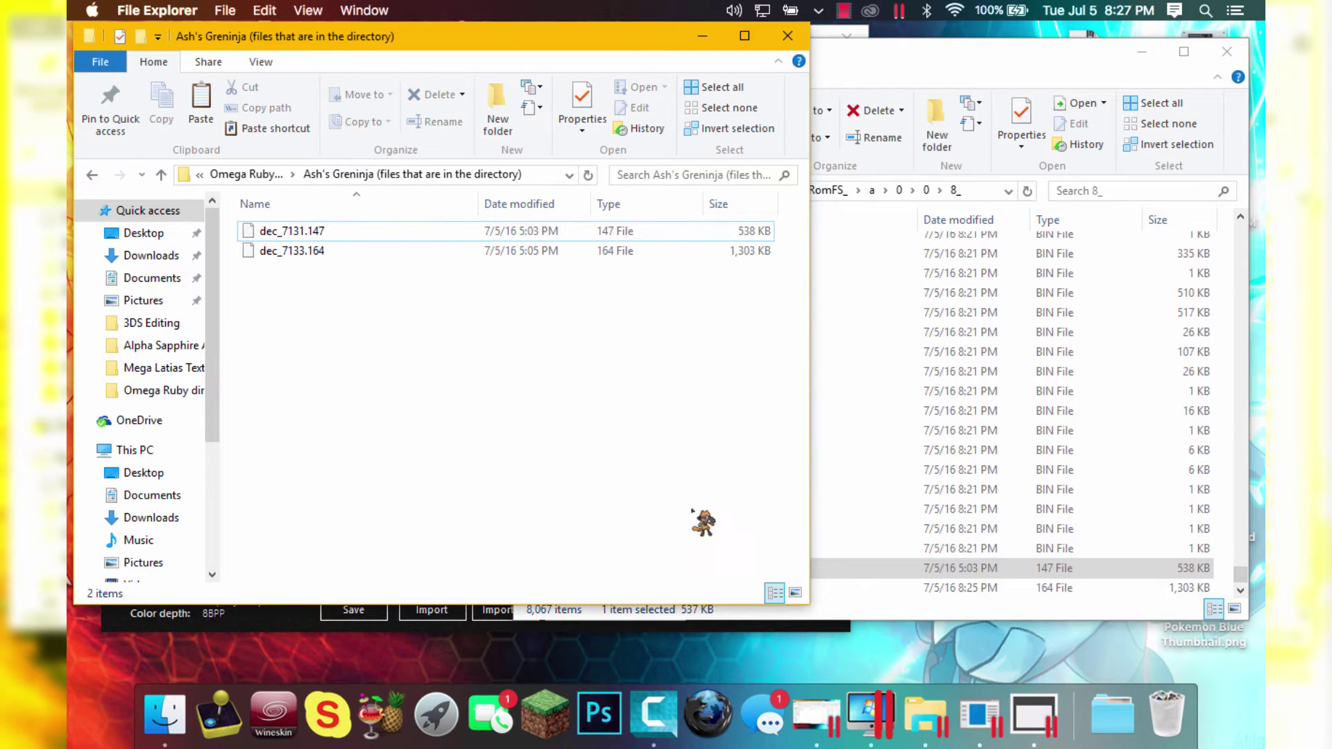
{"action": "left_click", "coordinate": [280, 618]}
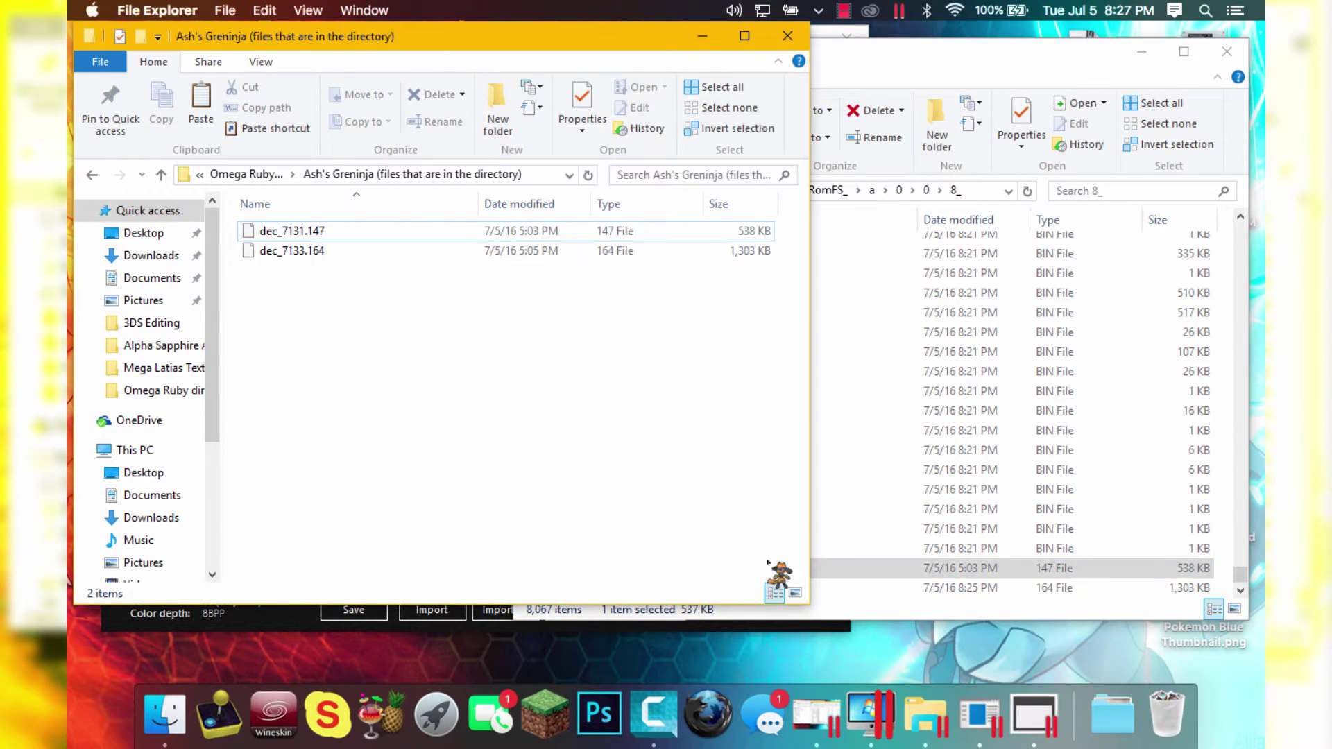
{"action": "left_click", "coordinate": [826, 624]}
{"action": "left_click", "coordinate": [1041, 59]}
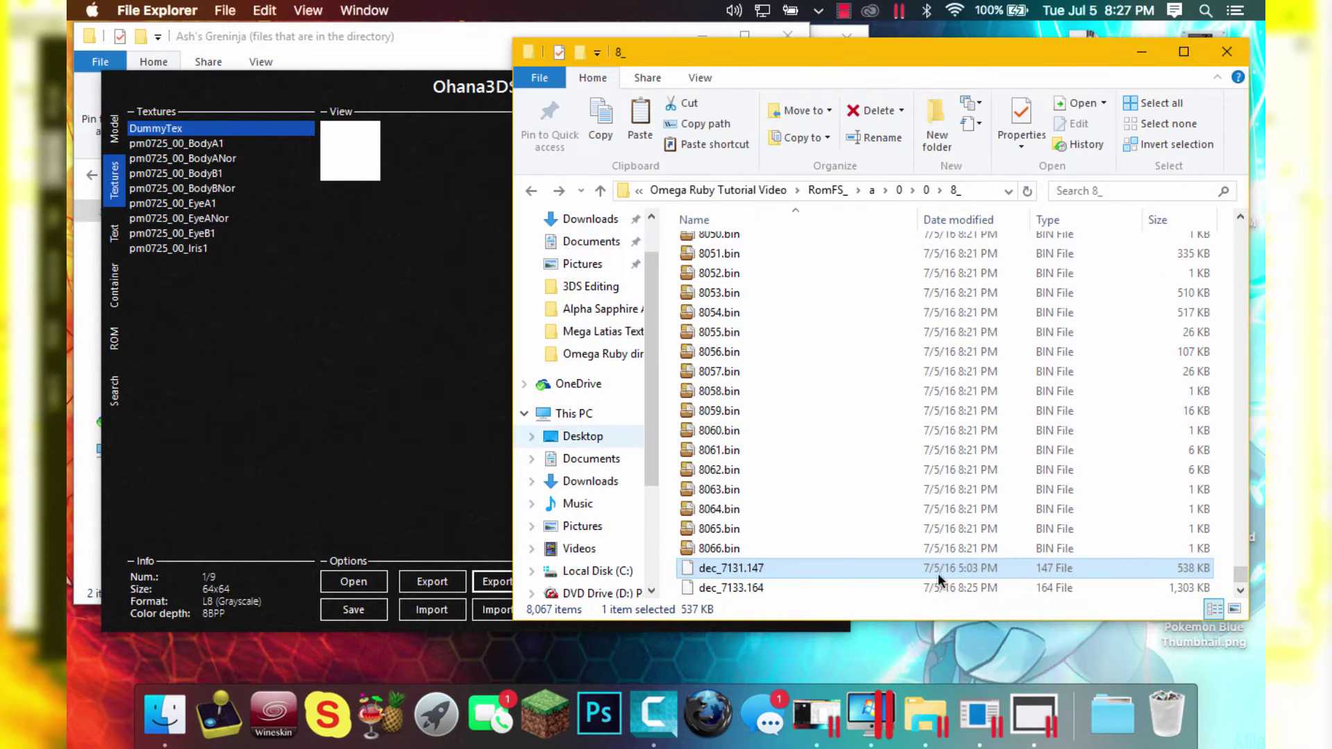
{"action": "left_click", "coordinate": [744, 590]}
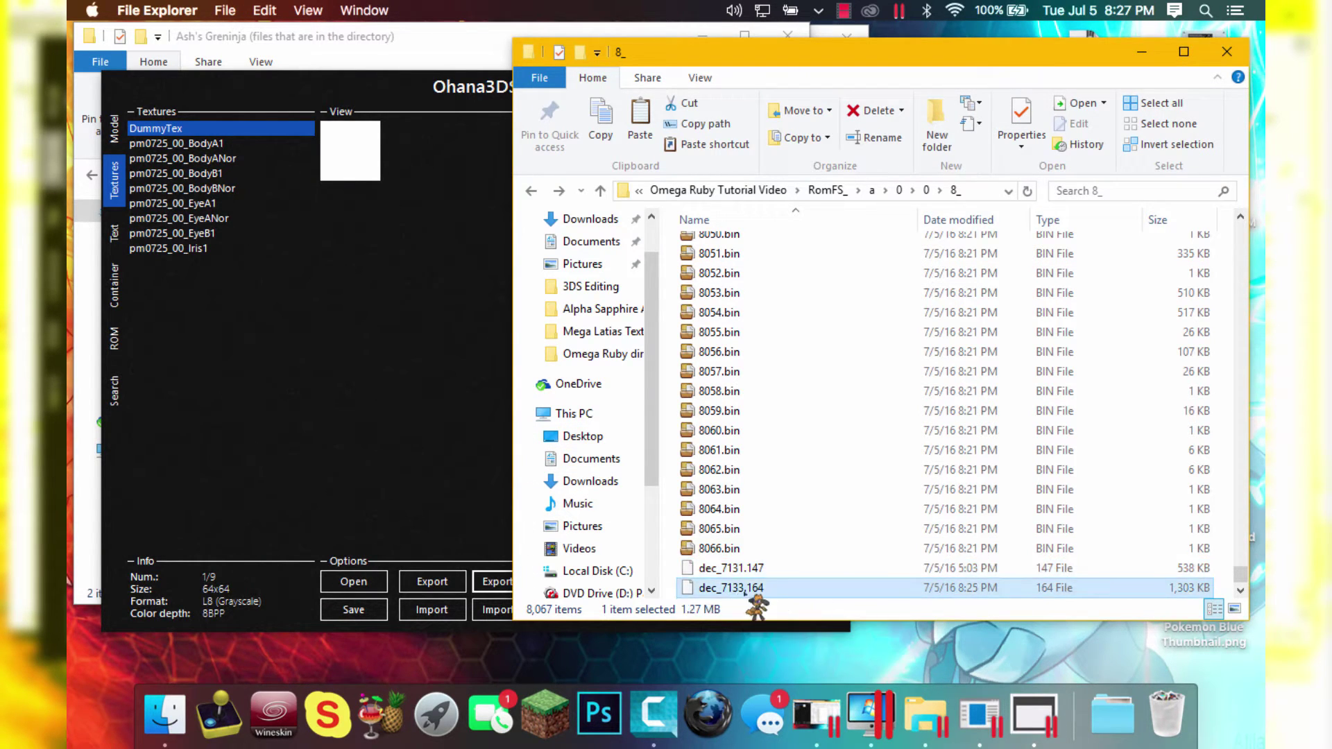
{"action": "left_click", "coordinate": [94, 472]}
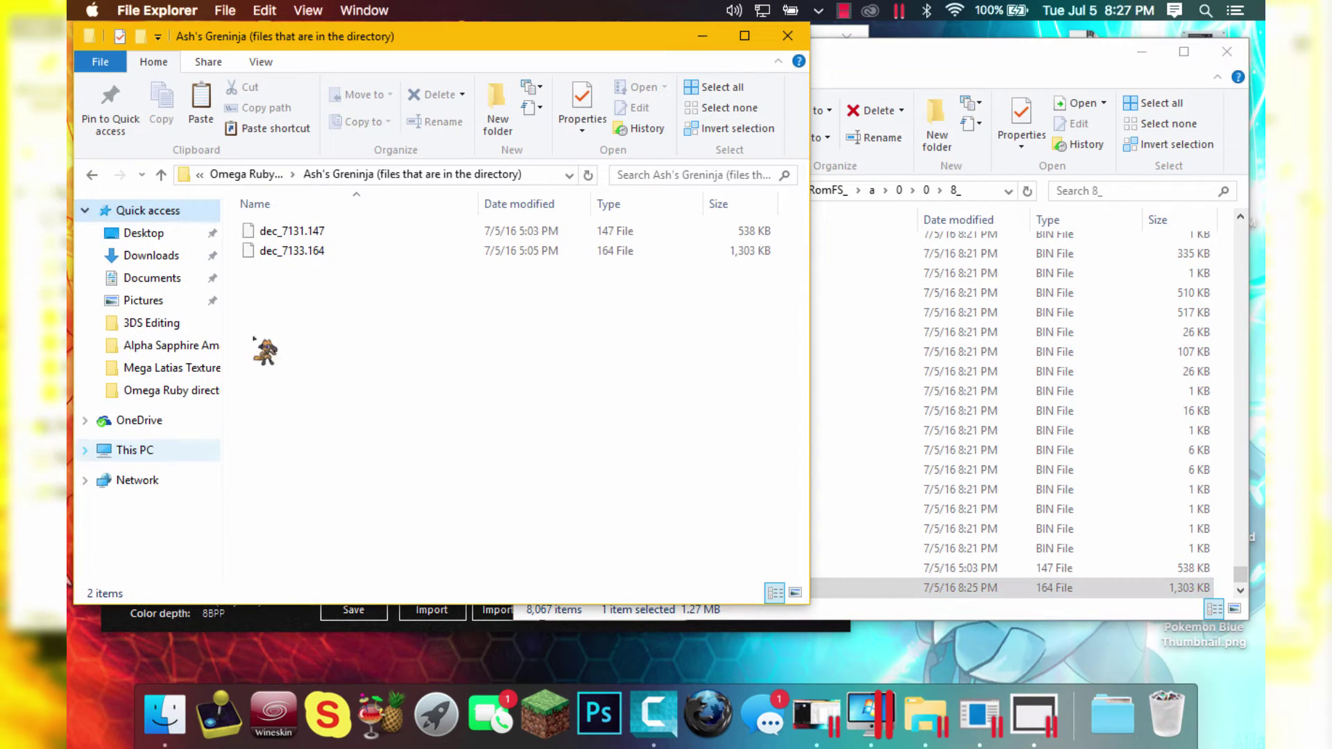
{"action": "left_click", "coordinate": [318, 254]}
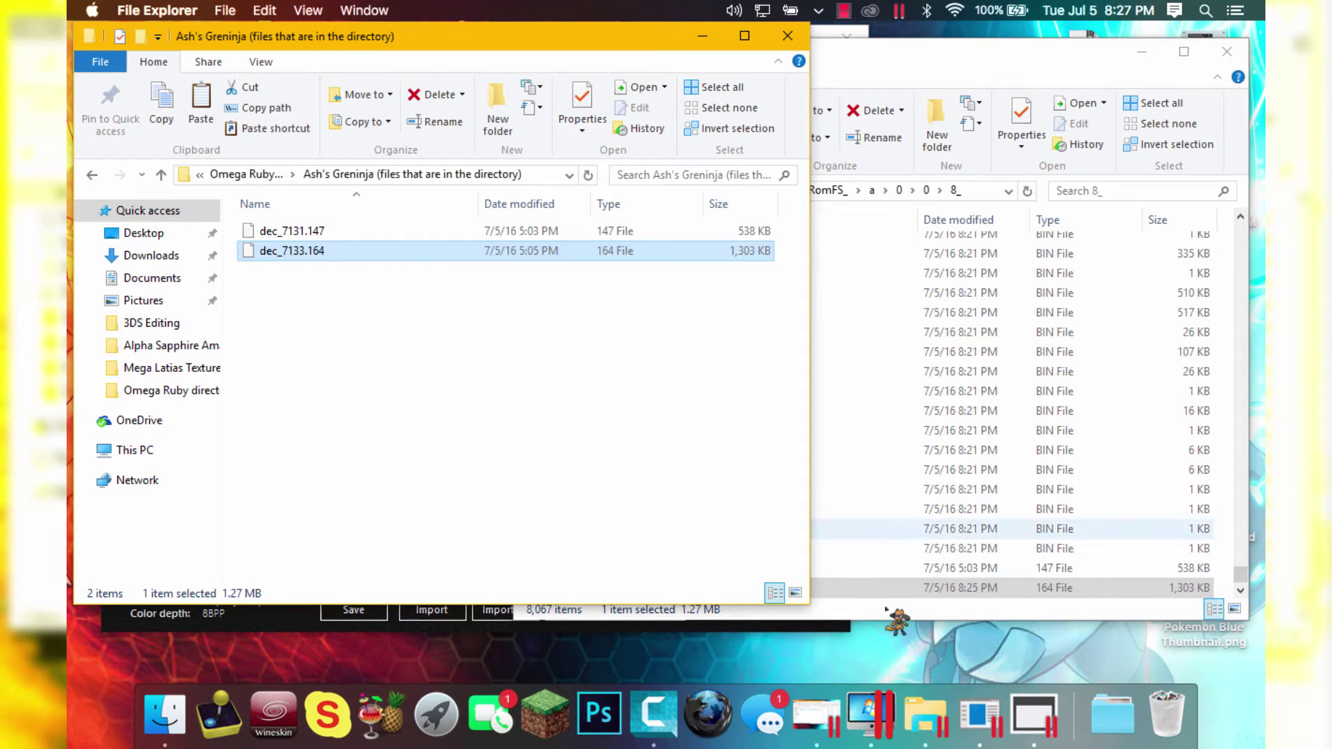
{"action": "left_click", "coordinate": [760, 589]}
{"action": "key", "text": "ctrl+v"}
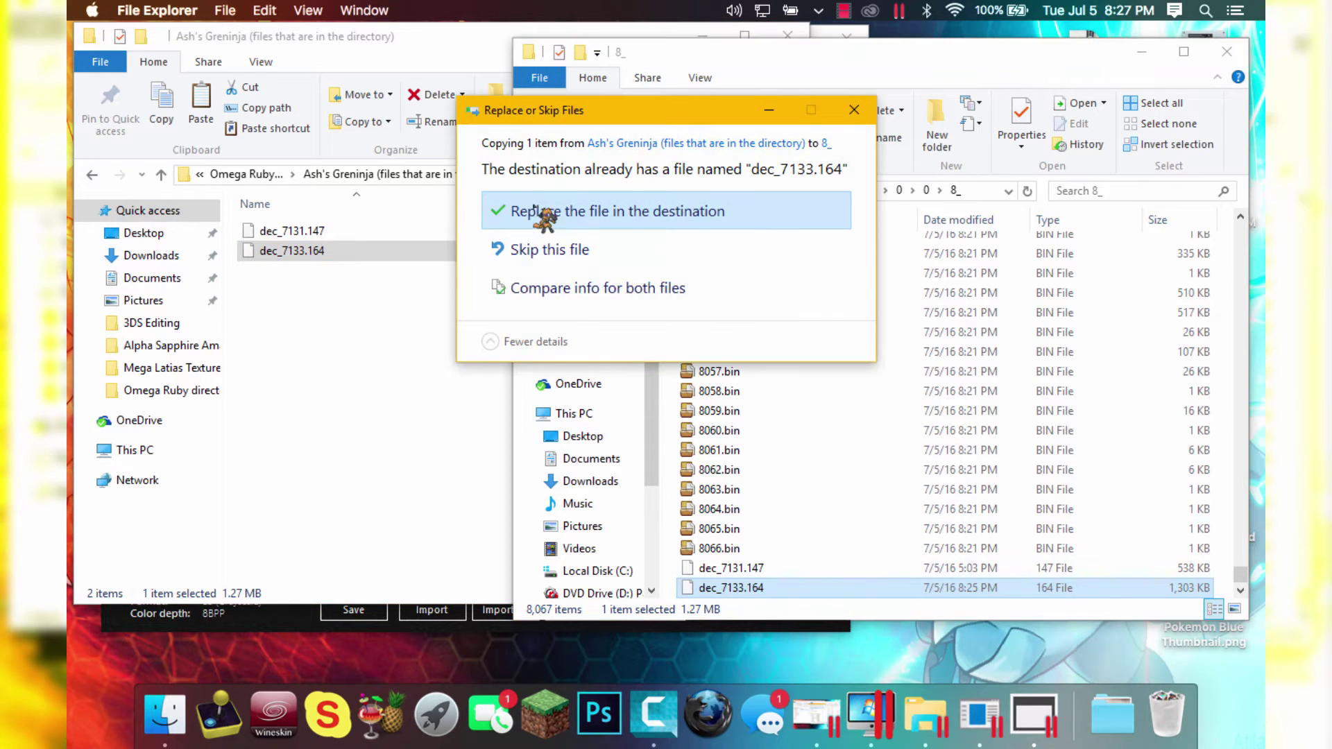
{"action": "left_click", "coordinate": [648, 220]}
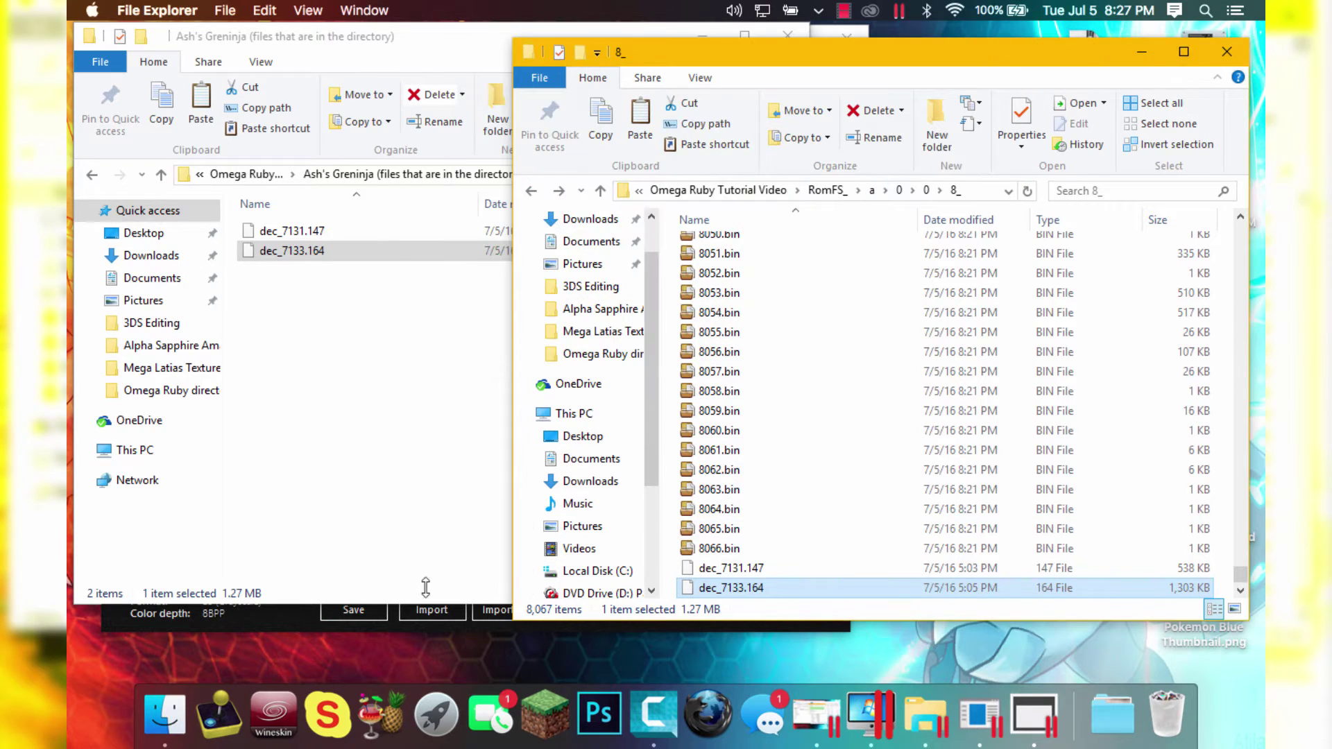
Examine the textured Ash's Greninja model in Ohana3DS from several angles and distances
{"action": "left_click", "coordinate": [425, 625]}
{"action": "left_click", "coordinate": [756, 604]}
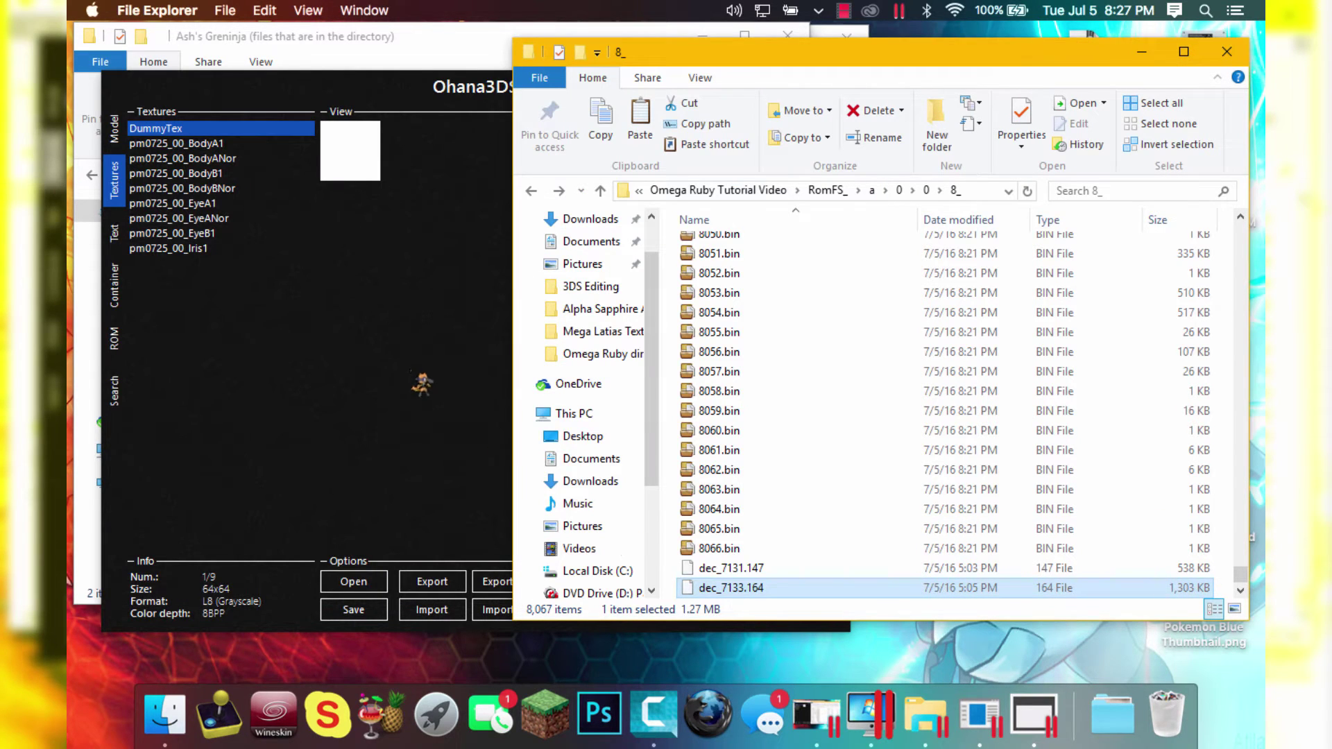
{"action": "left_click", "coordinate": [139, 188]}
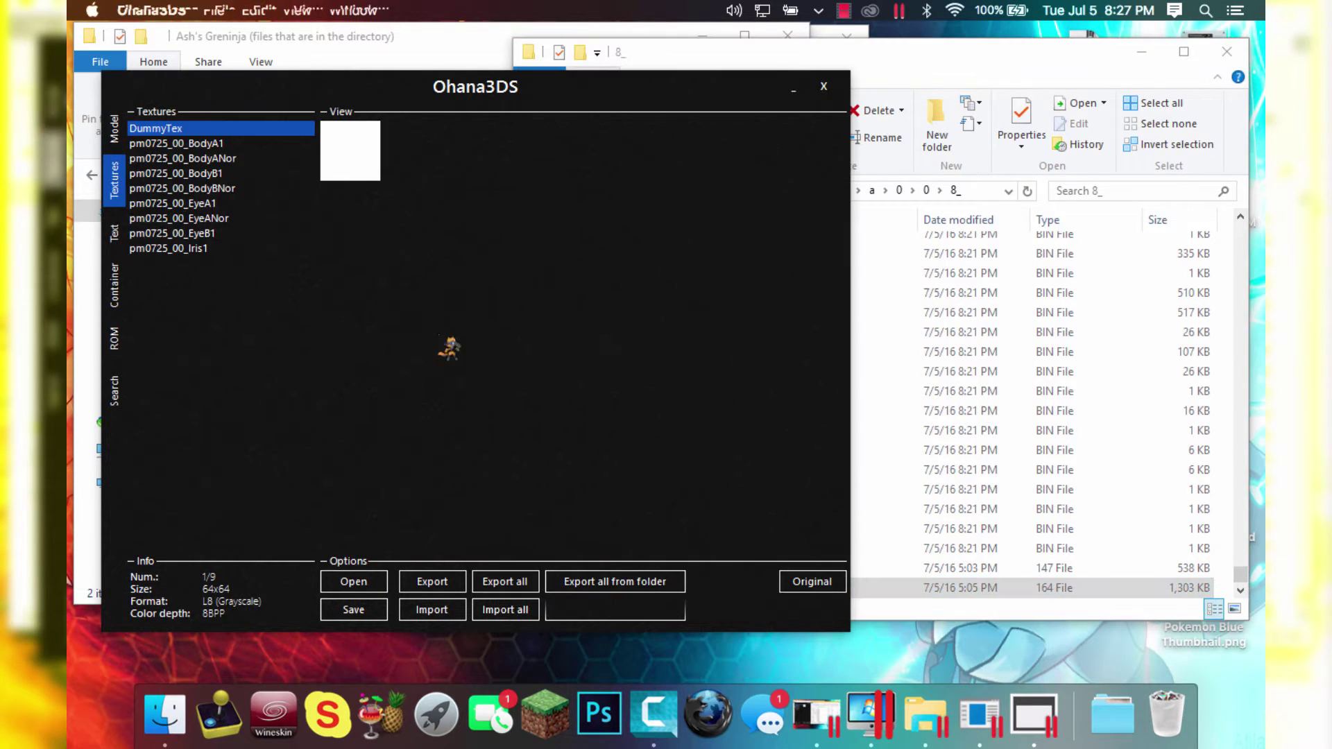
{"action": "key", "text": "alt+Tab"}
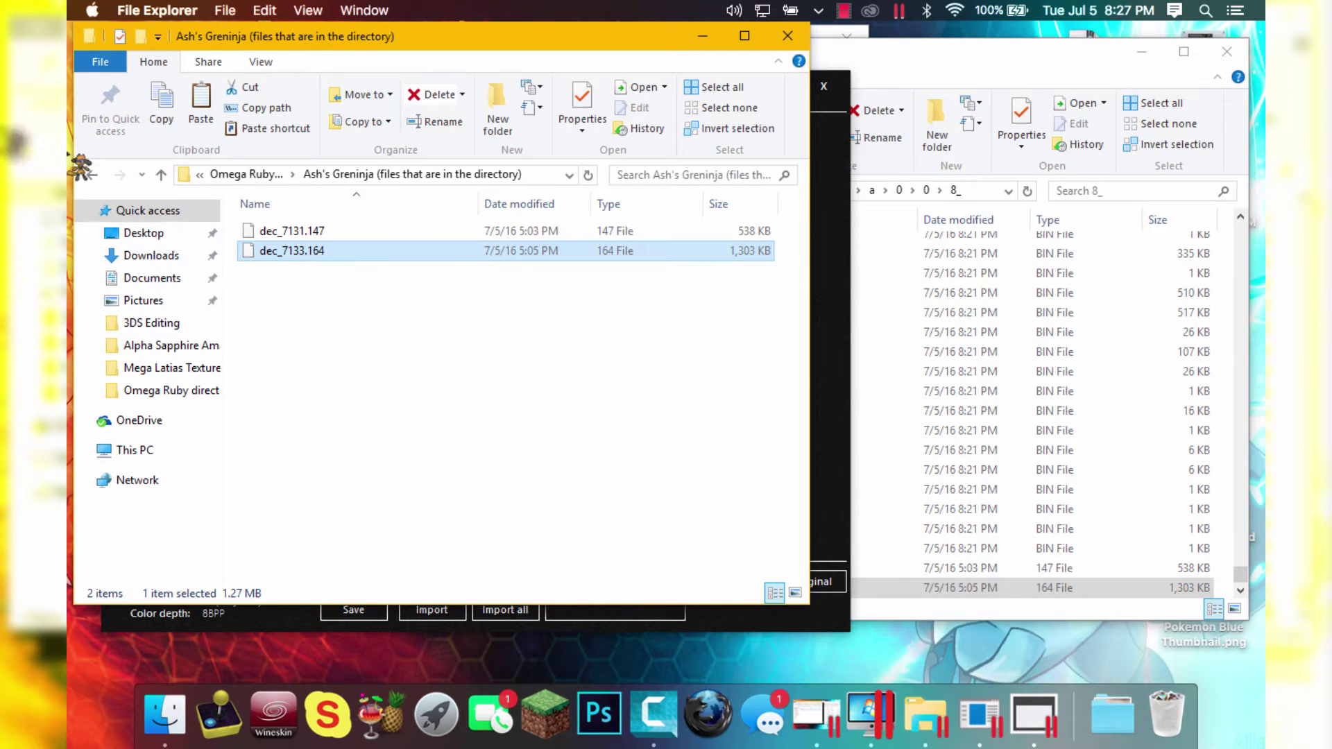
{"action": "key", "text": "alt+Tab"}
{"action": "left_click", "coordinate": [114, 128]}
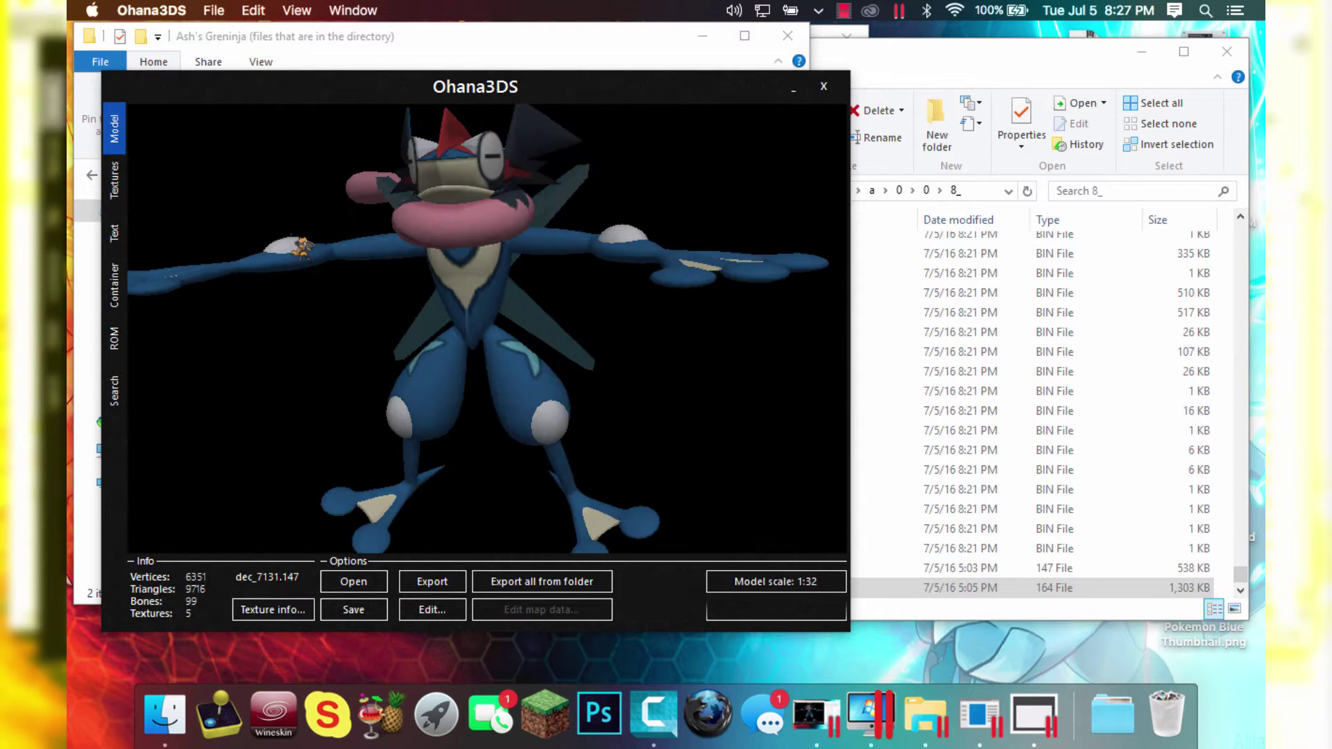
{"action": "scroll", "coordinate": [649, 490], "scroll_direction": "up", "scroll_amount": 10}
{"action": "scroll", "coordinate": [440, 309], "scroll_direction": "down", "scroll_amount": 10}
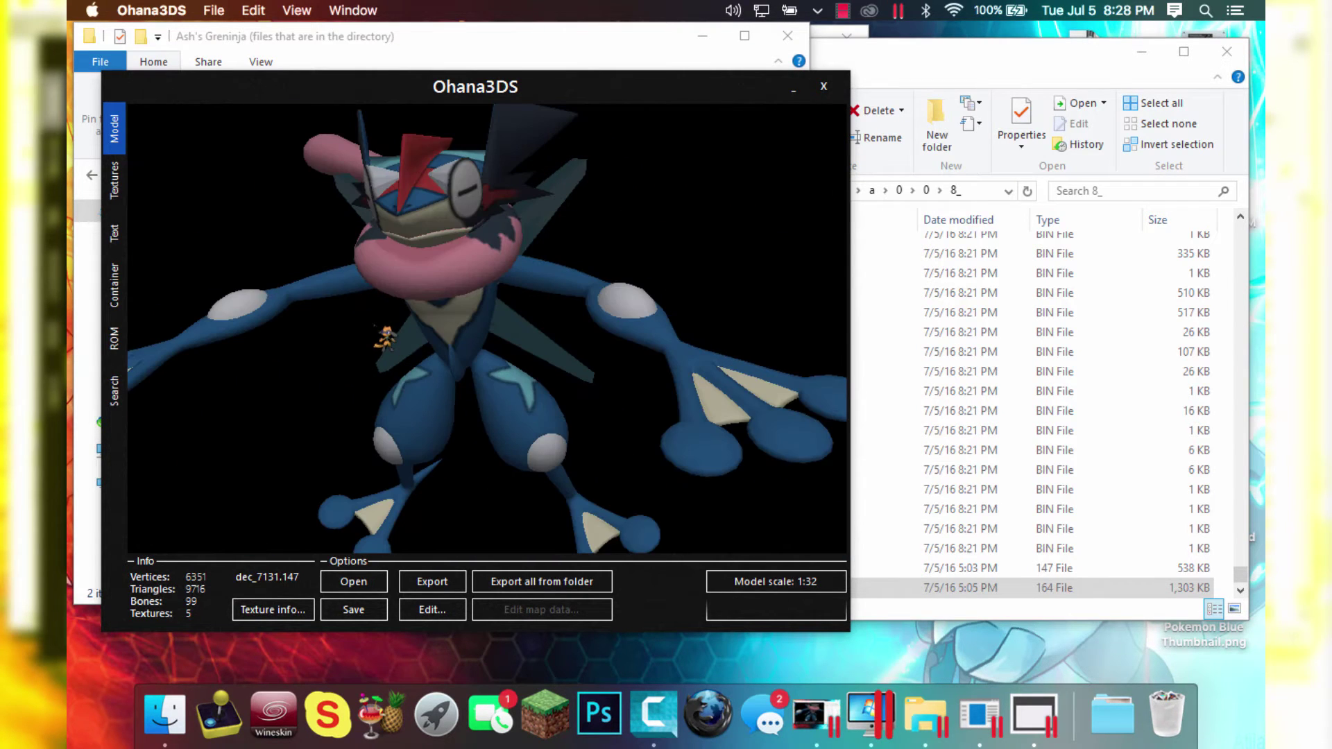
{"action": "left_click_drag", "start_coordinate": [173, 339], "coordinate": [334, 418]}
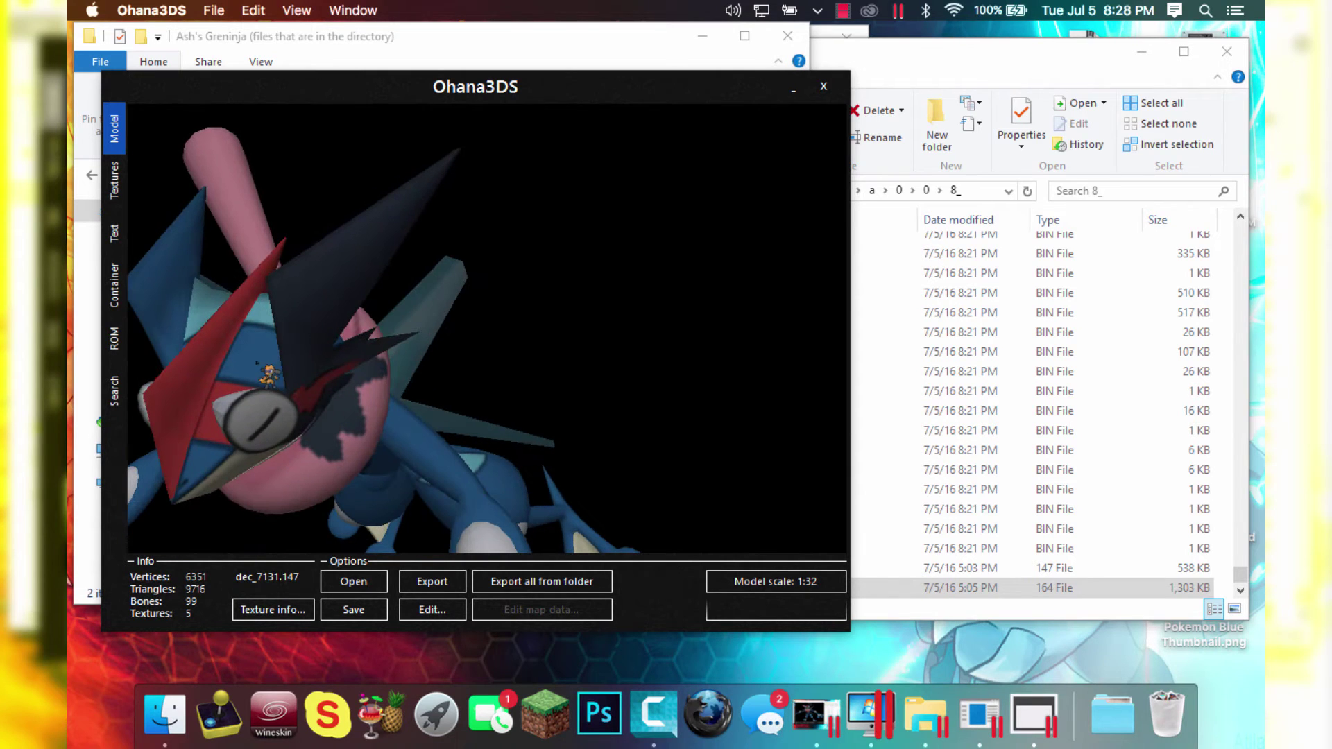
{"action": "left_click_drag", "start_coordinate": [268, 375], "coordinate": [305, 229]}
{"action": "left_click_drag", "start_coordinate": [483, 387], "coordinate": [768, 301]}
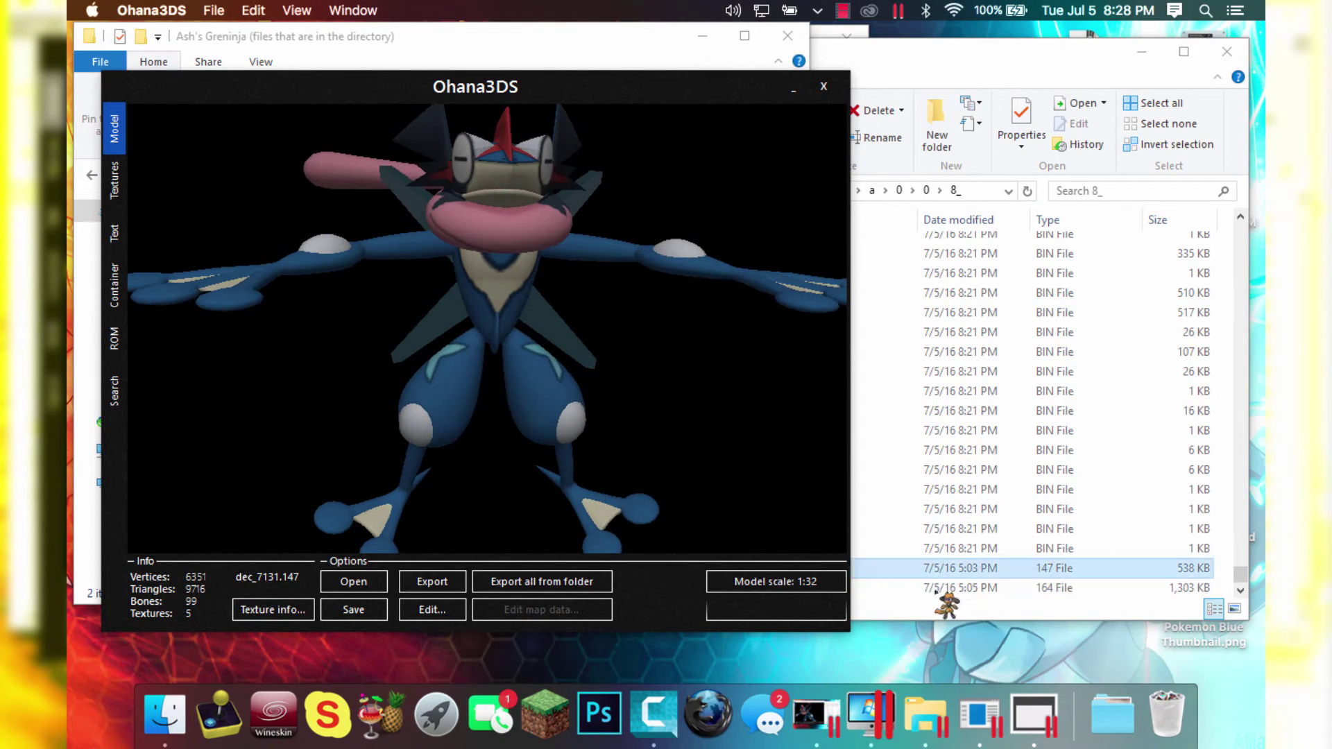
Switch to GARCTool and compress dec_7133.164 from the 8_ folder back into its .bin file
{"action": "left_click", "coordinate": [947, 588]}
{"action": "left_click", "coordinate": [1006, 723]}
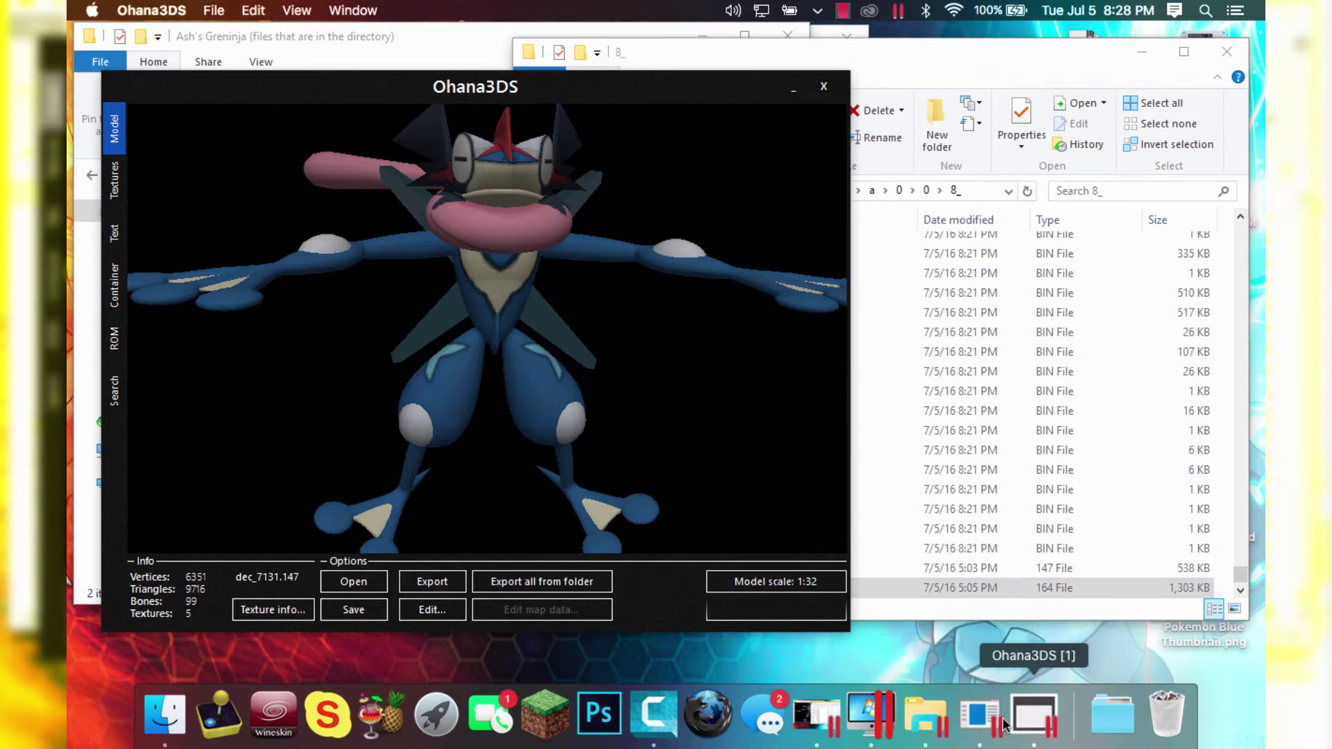
{"action": "left_click", "coordinate": [979, 715]}
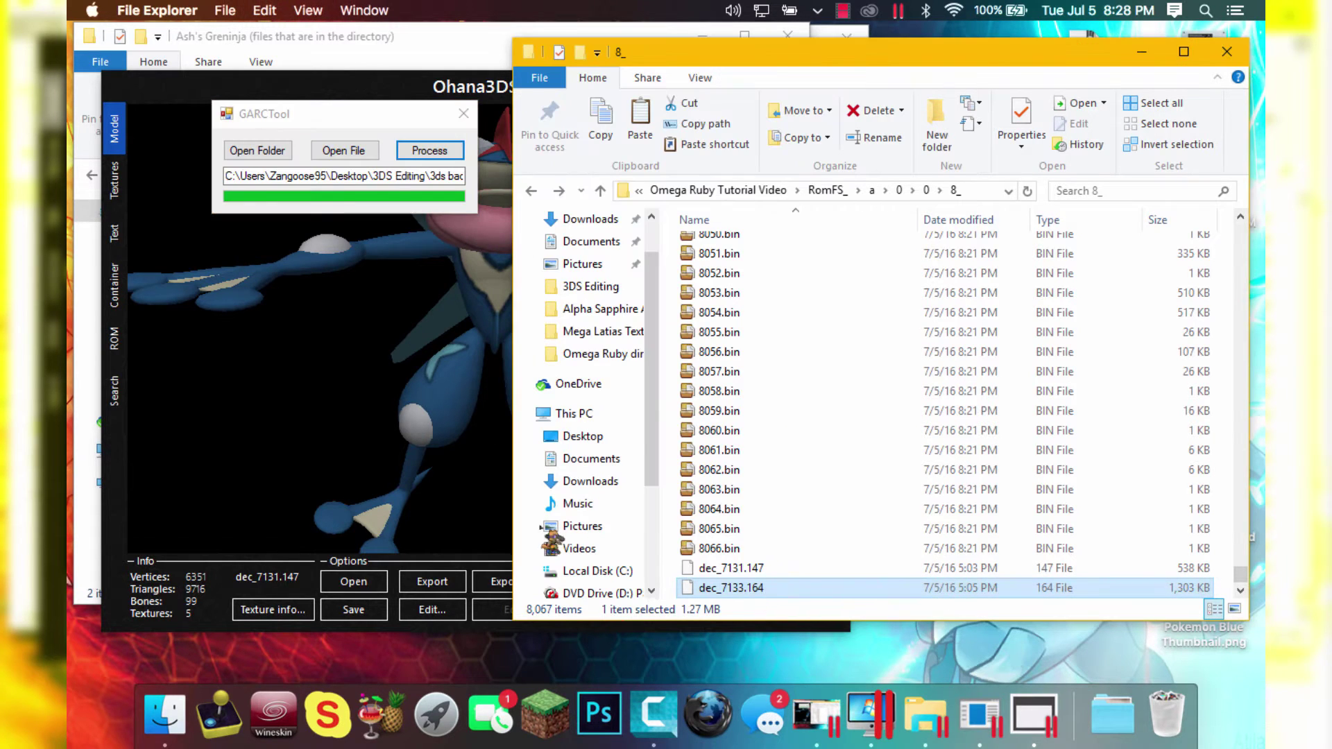
{"action": "left_click", "coordinate": [286, 186]}
{"action": "left_click_drag", "start_coordinate": [298, 177], "coordinate": [421, 185]}
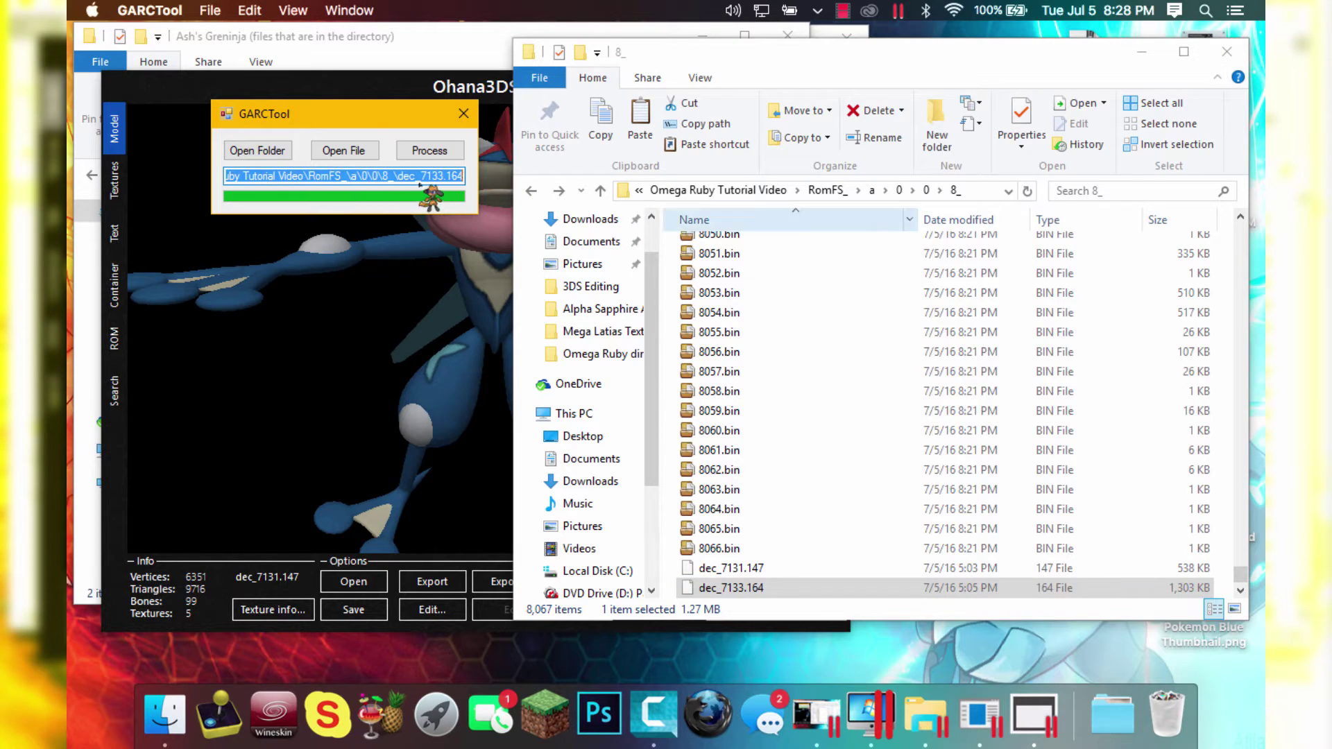
{"action": "left_click", "coordinate": [438, 151]}
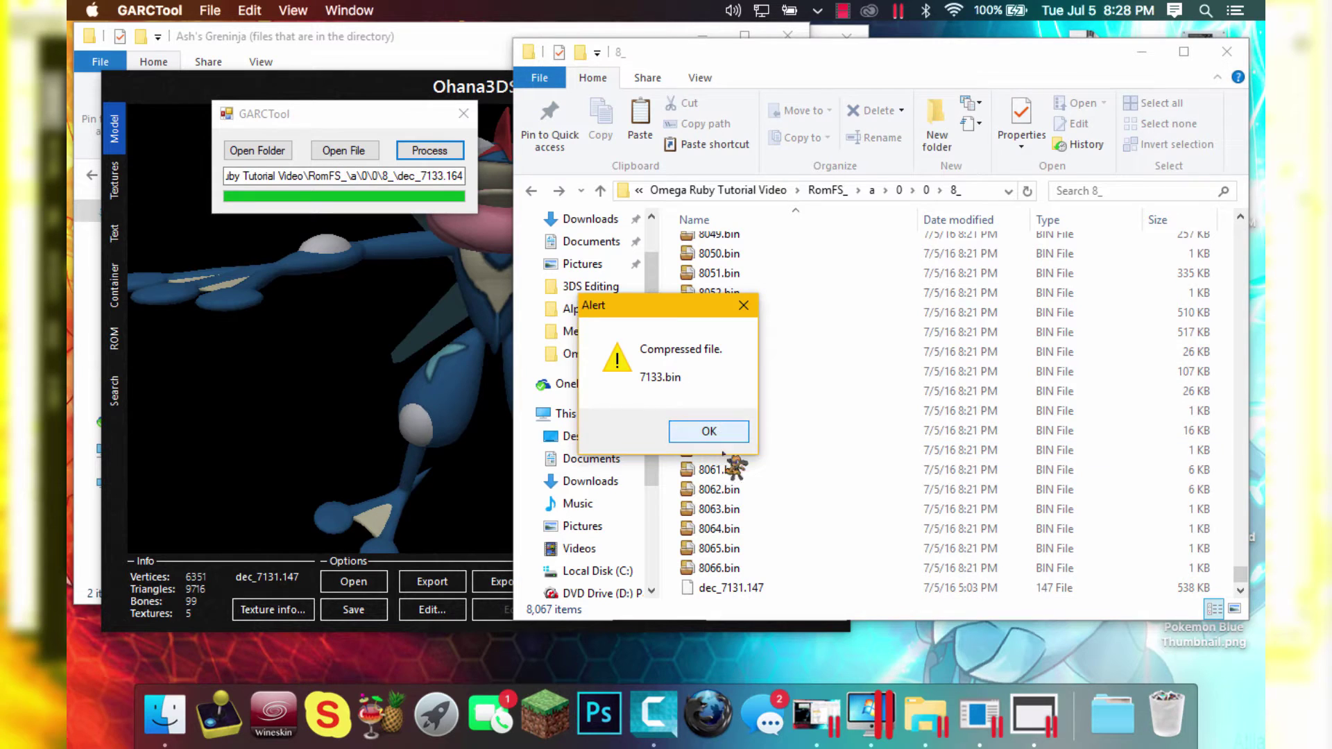
{"action": "key", "text": "Return"}
Load dec_7131.147 from the 8_ folder into GARCTool and compress it
{"action": "left_click", "coordinate": [703, 589]}
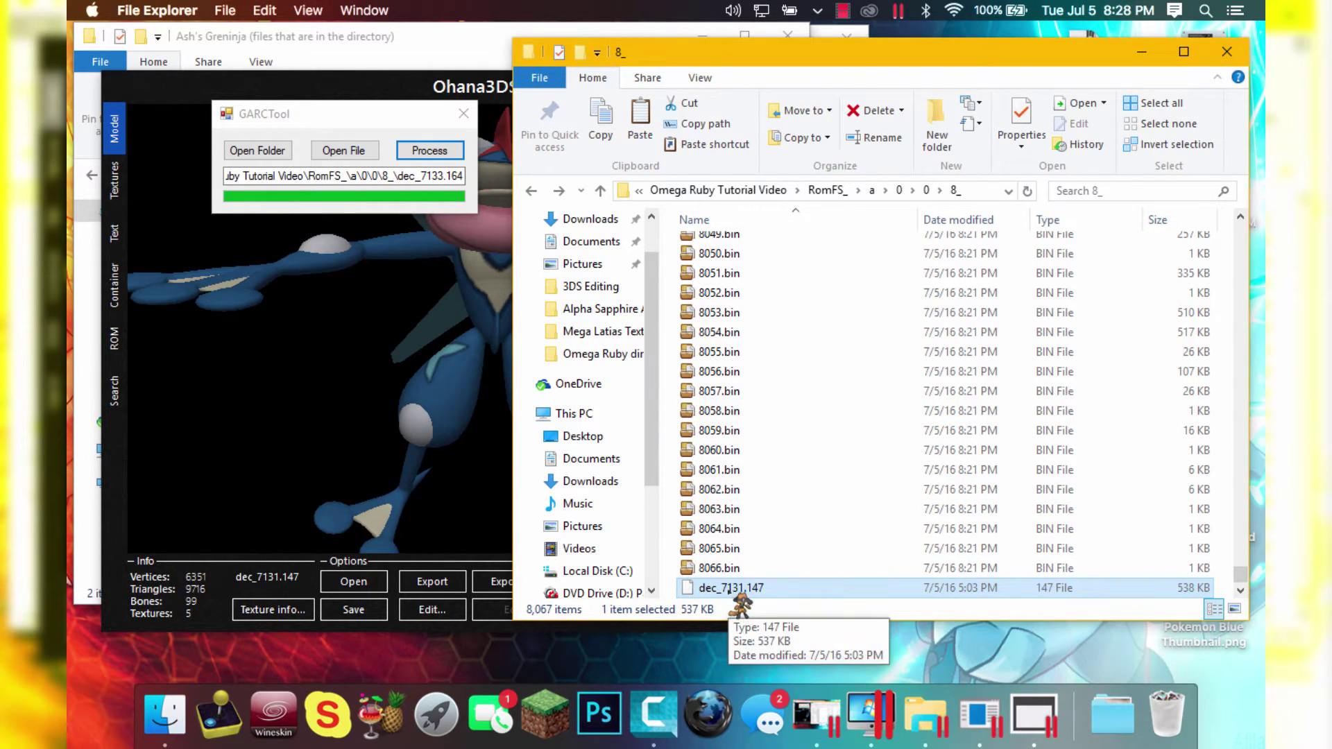
{"action": "left_click_drag", "start_coordinate": [732, 590], "coordinate": [392, 170]}
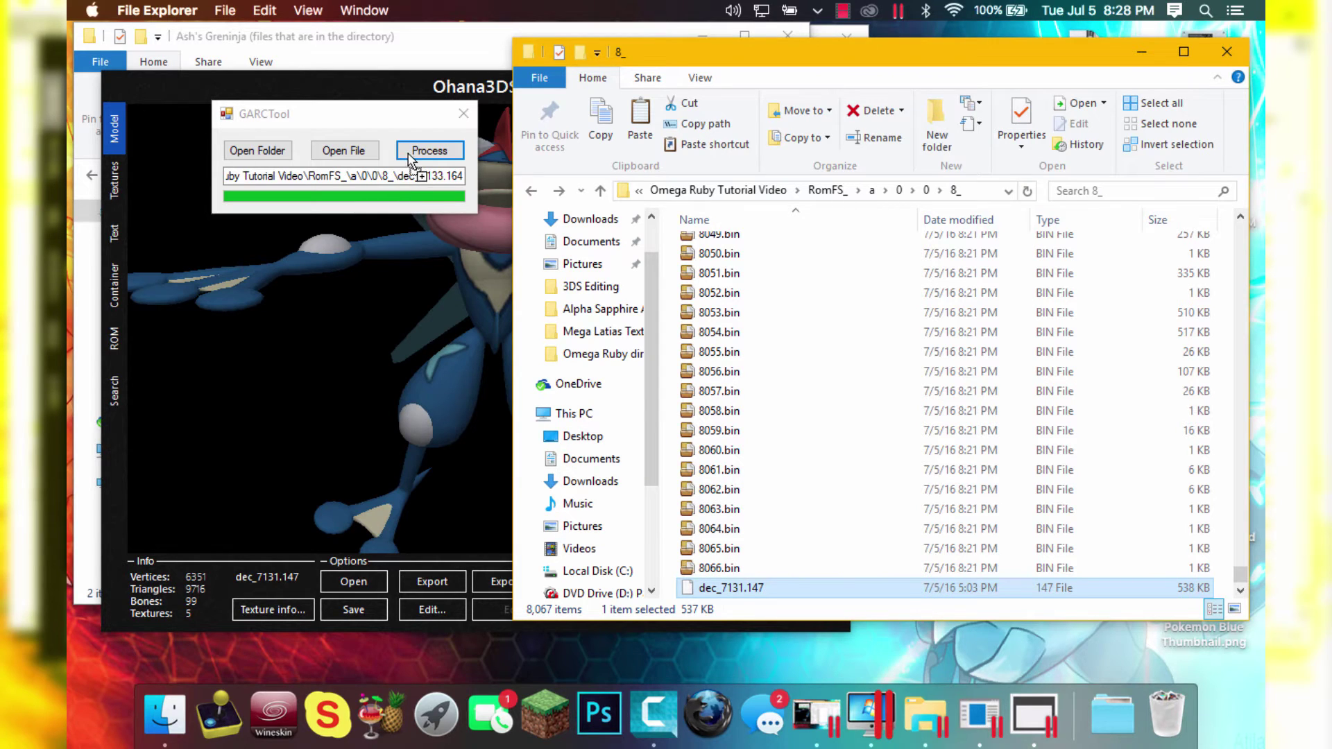
{"action": "left_click", "coordinate": [410, 152]}
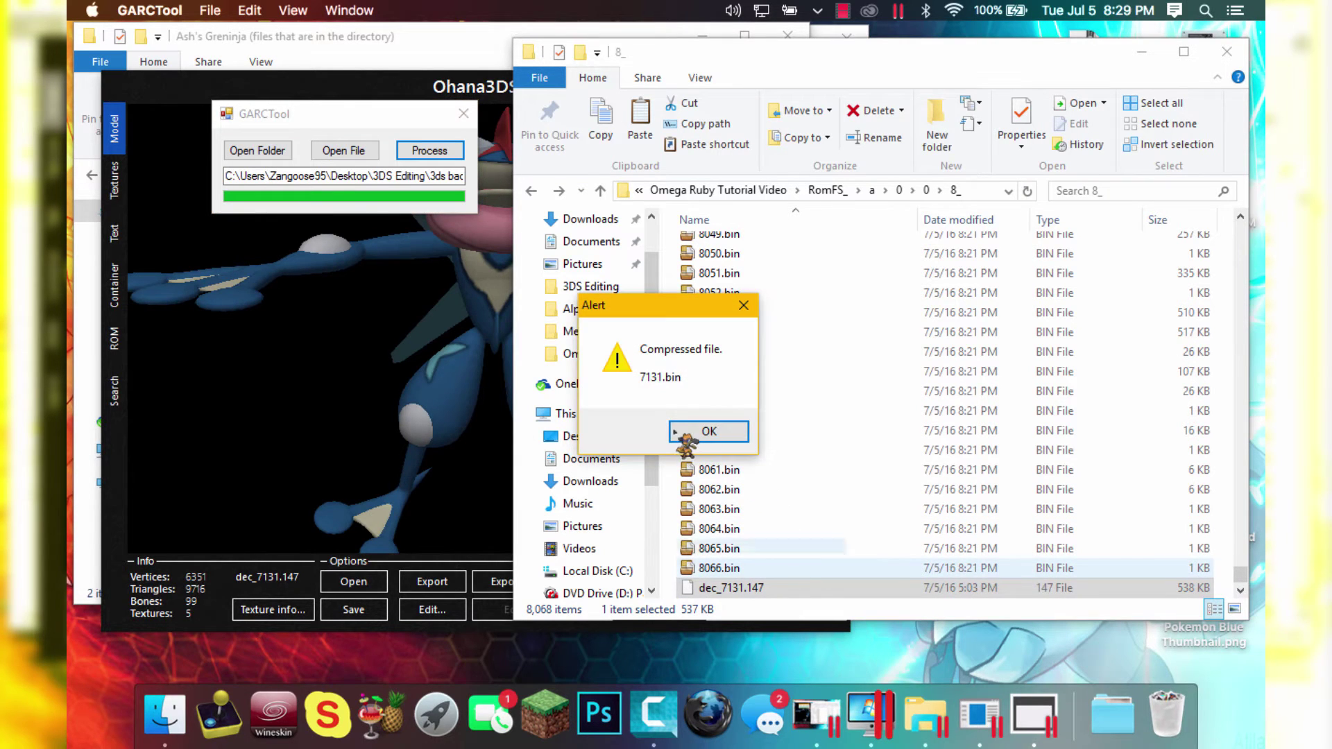
{"action": "left_click", "coordinate": [676, 433]}
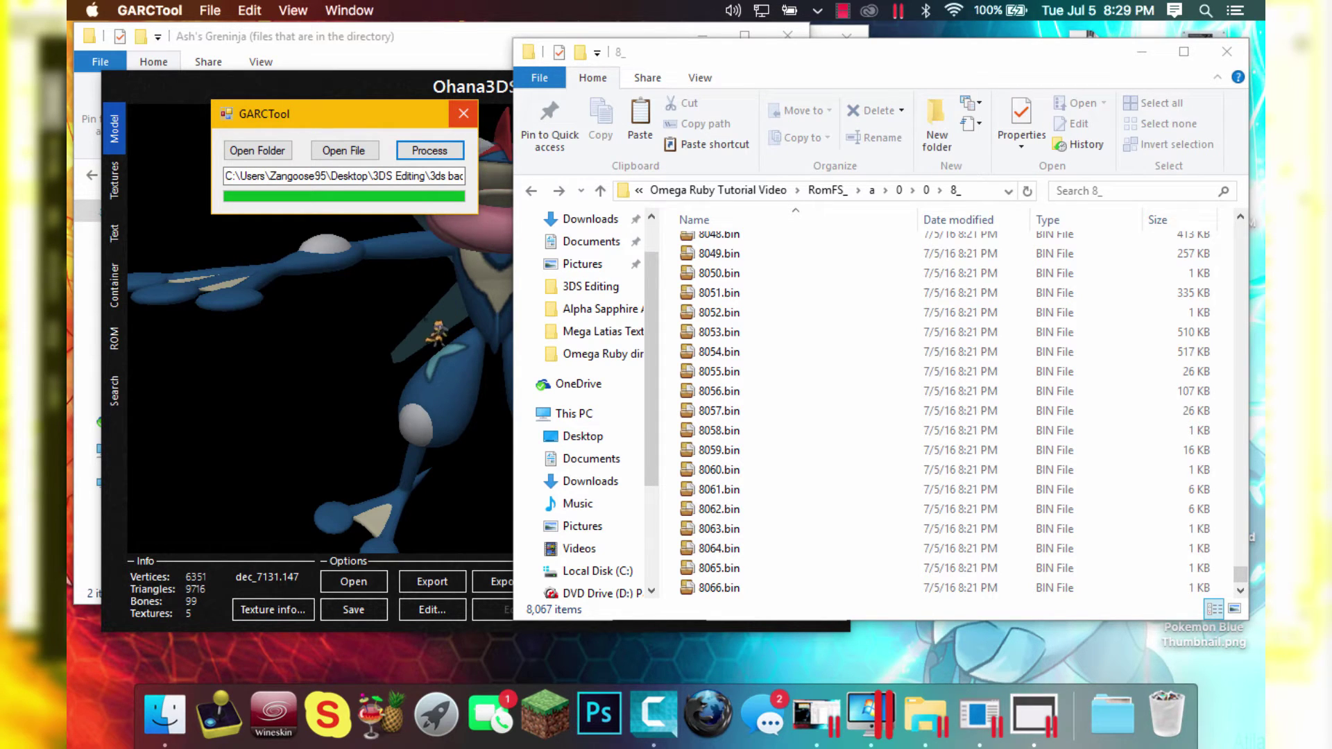
Reopen the 8_ folder from its parent folder and check the end of its file list
{"action": "left_click", "coordinate": [927, 190]}
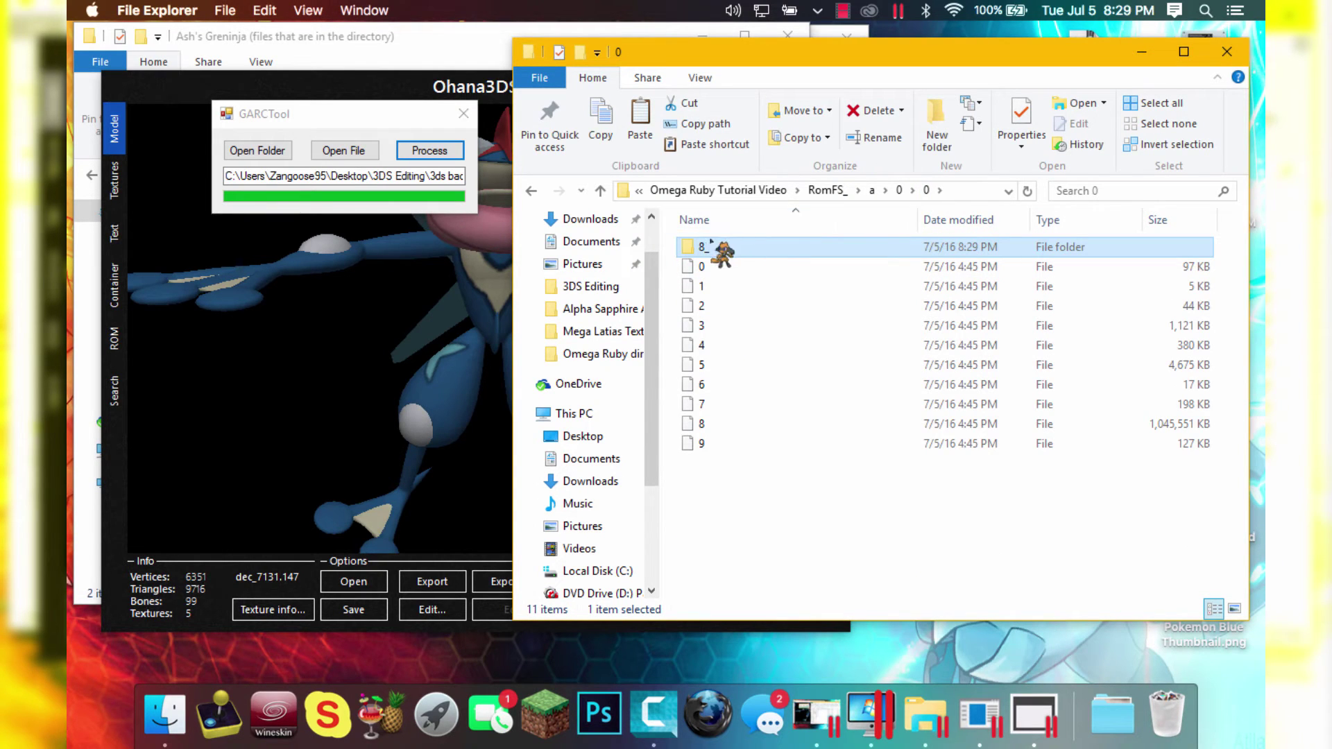
{"action": "key", "text": "Return"}
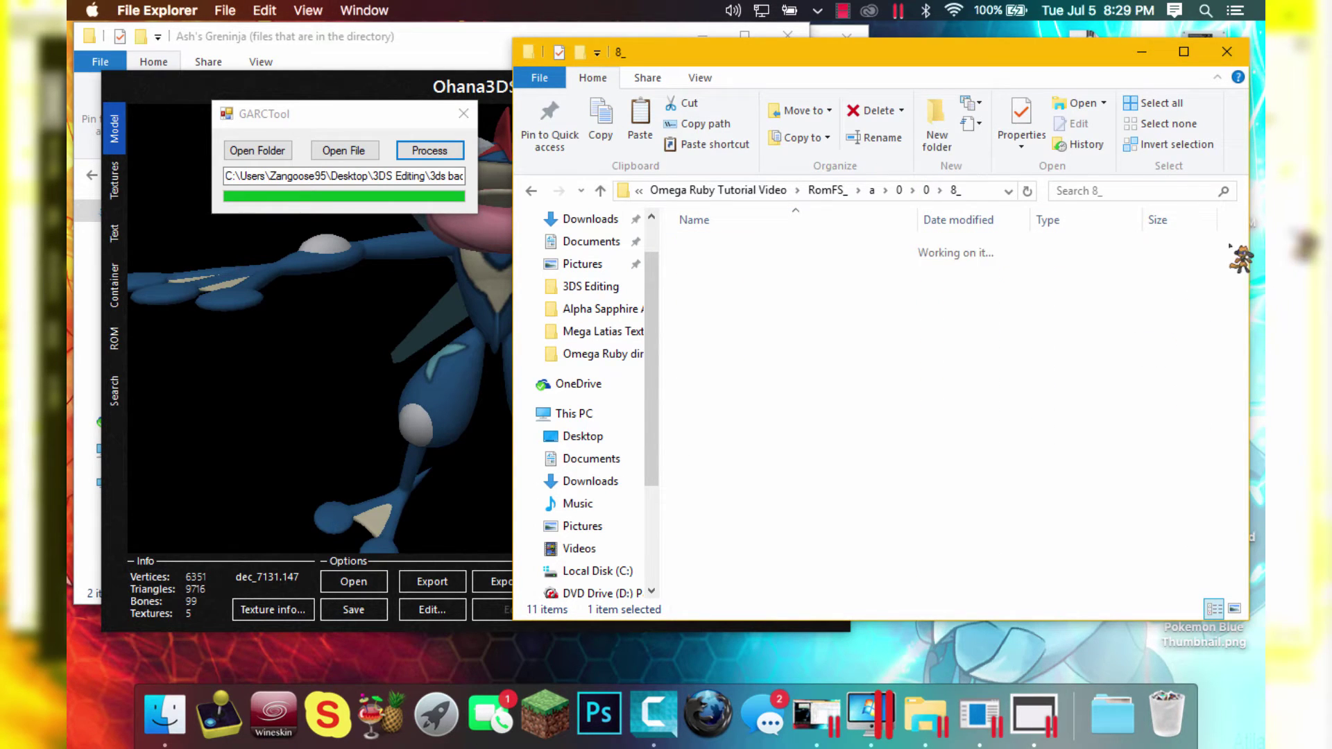
{"action": "key", "text": "End"}
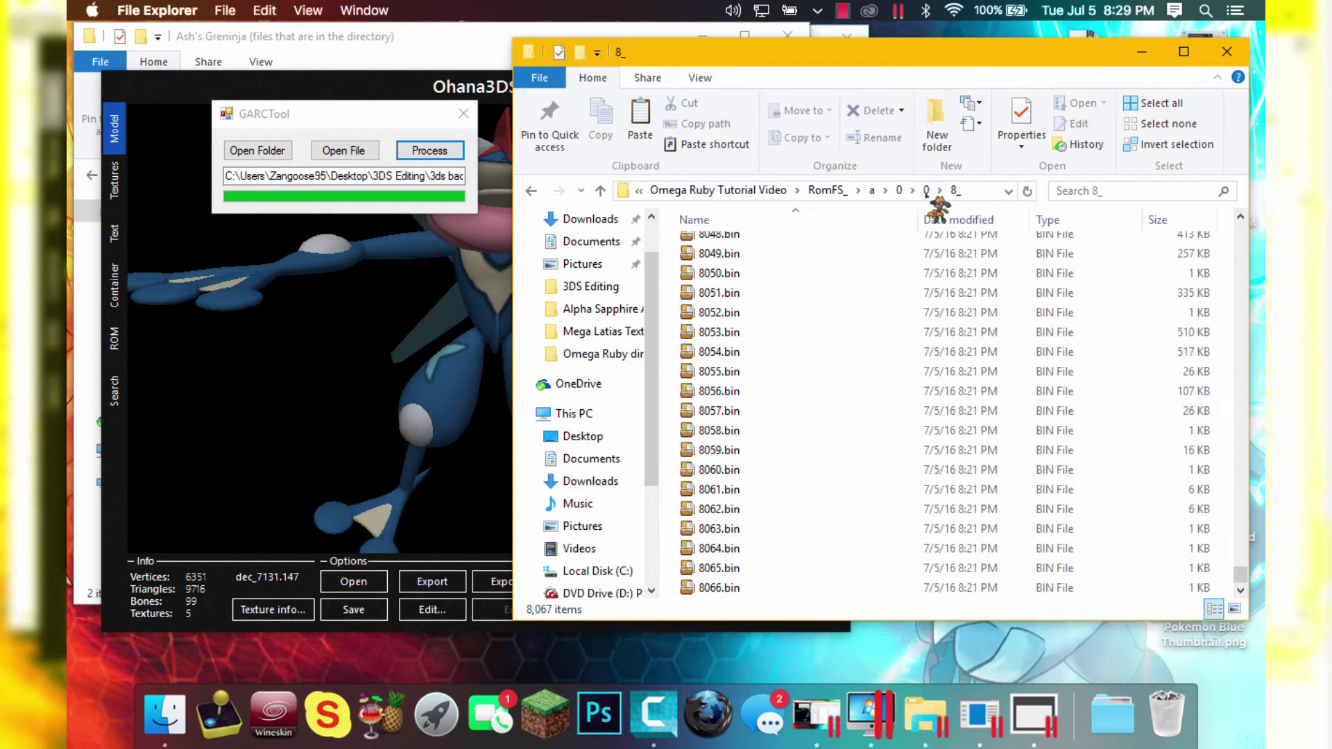
Return to the parent folder and pack the 8_ folder into a GARC file with GARCTool
{"action": "key", "text": "BackSpace"}
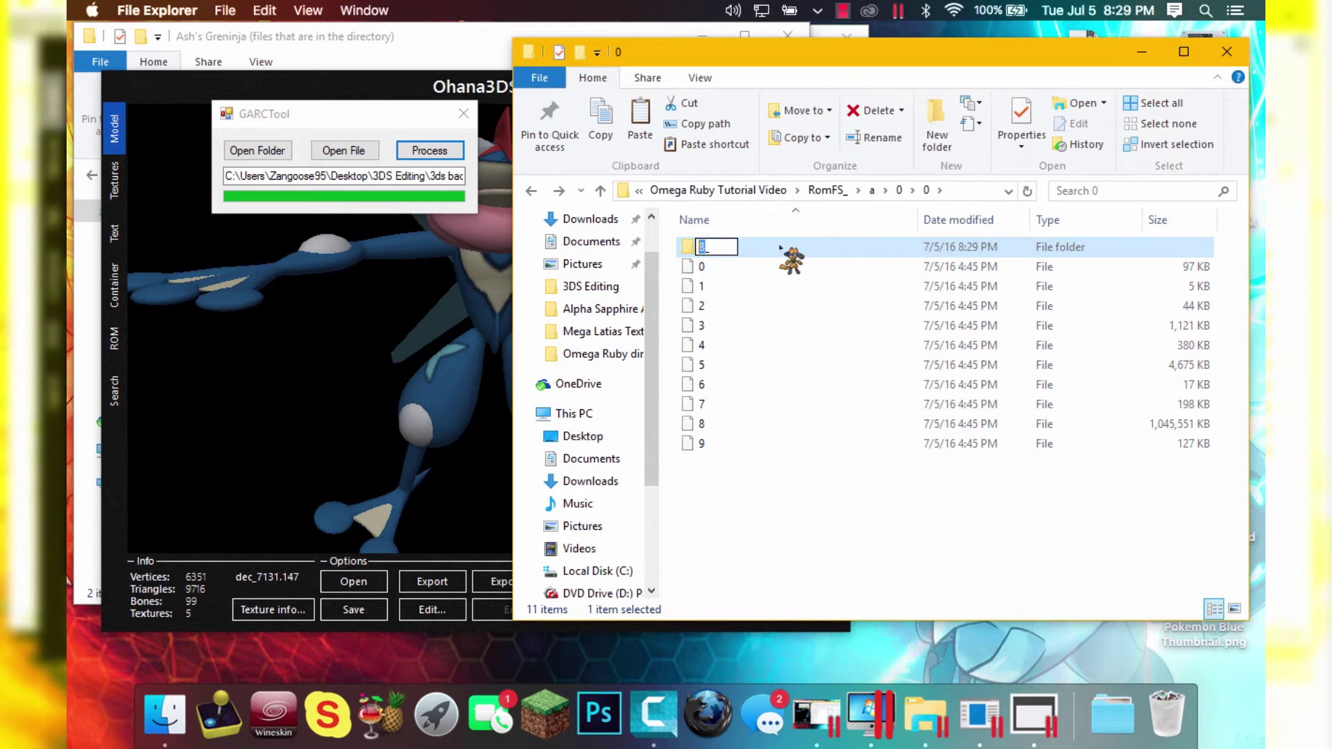
{"action": "left_click_drag", "start_coordinate": [486, 193], "coordinate": [455, 186]}
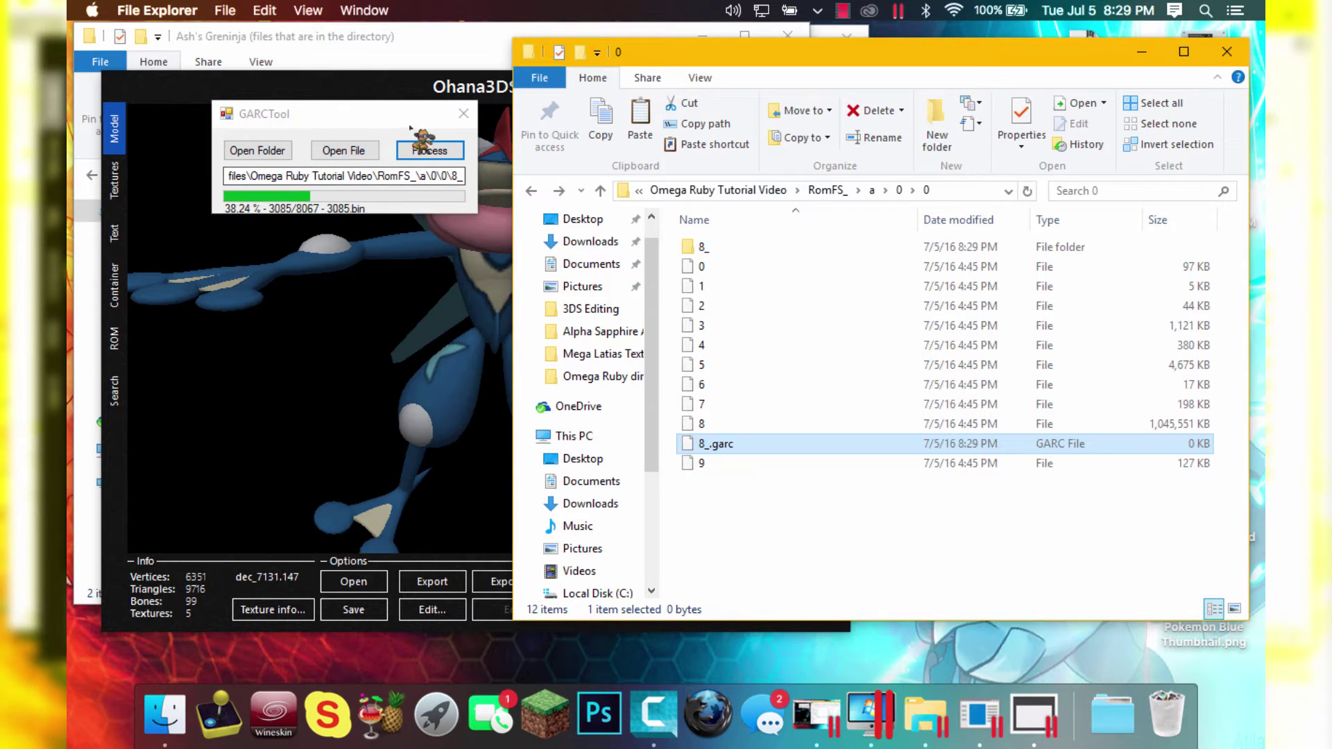
{"action": "left_click_drag", "start_coordinate": [399, 121], "coordinate": [418, 165]}
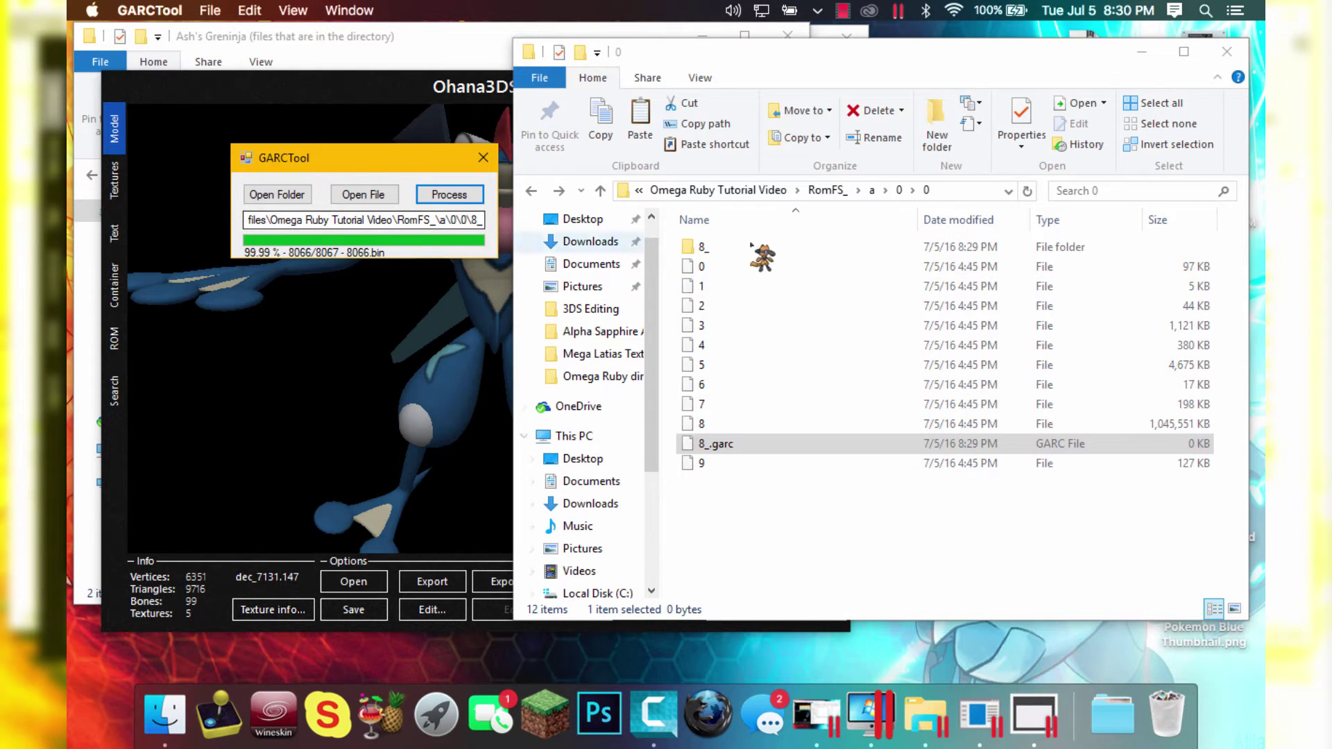
{"action": "left_click", "coordinate": [736, 576]}
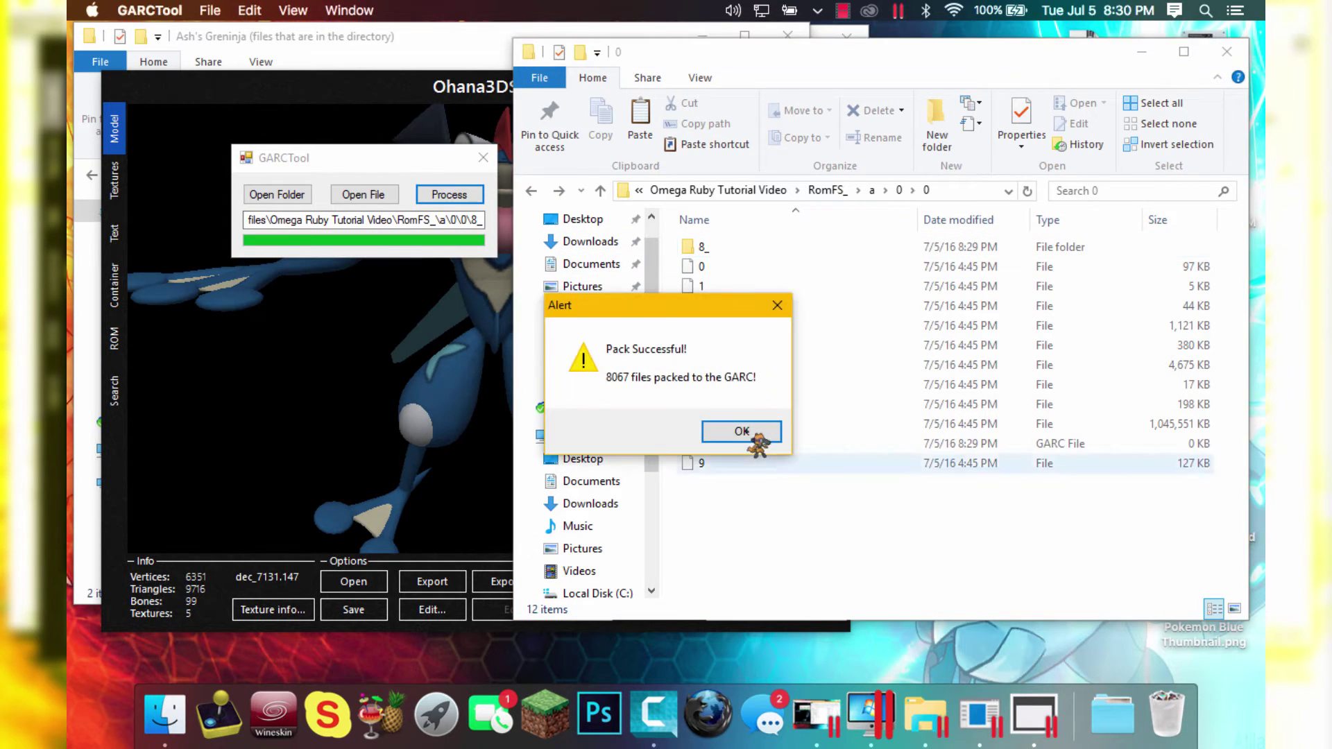
{"action": "left_click", "coordinate": [741, 433]}
{"action": "left_click", "coordinate": [749, 444]}
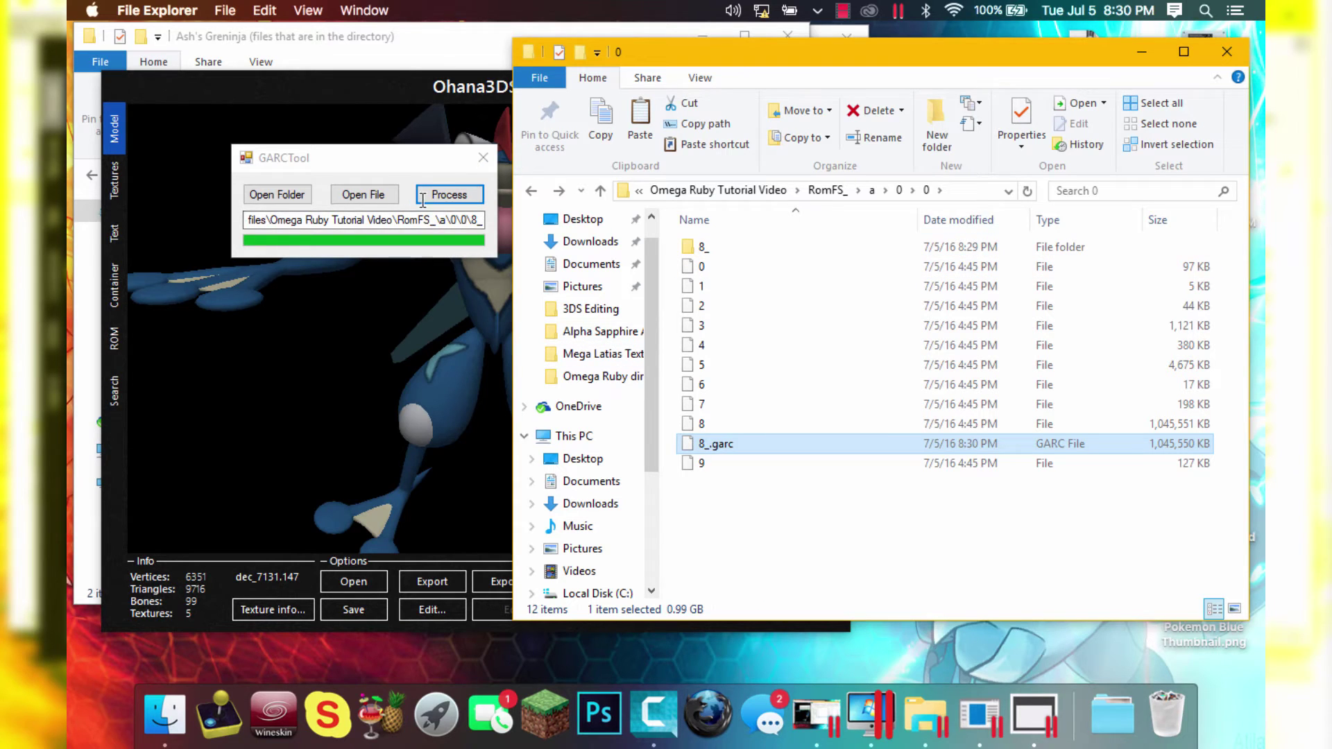
{"action": "left_click", "coordinate": [724, 251]}
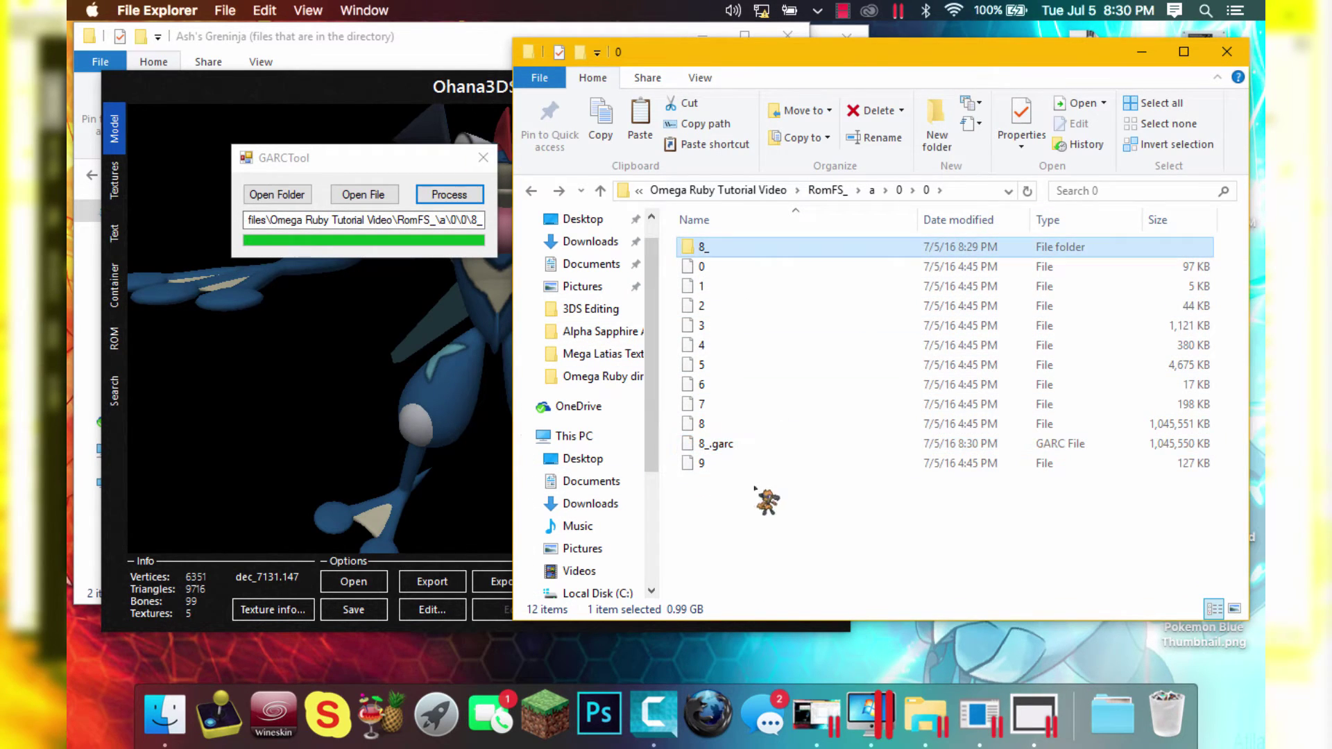
{"action": "left_click", "coordinate": [725, 444]}
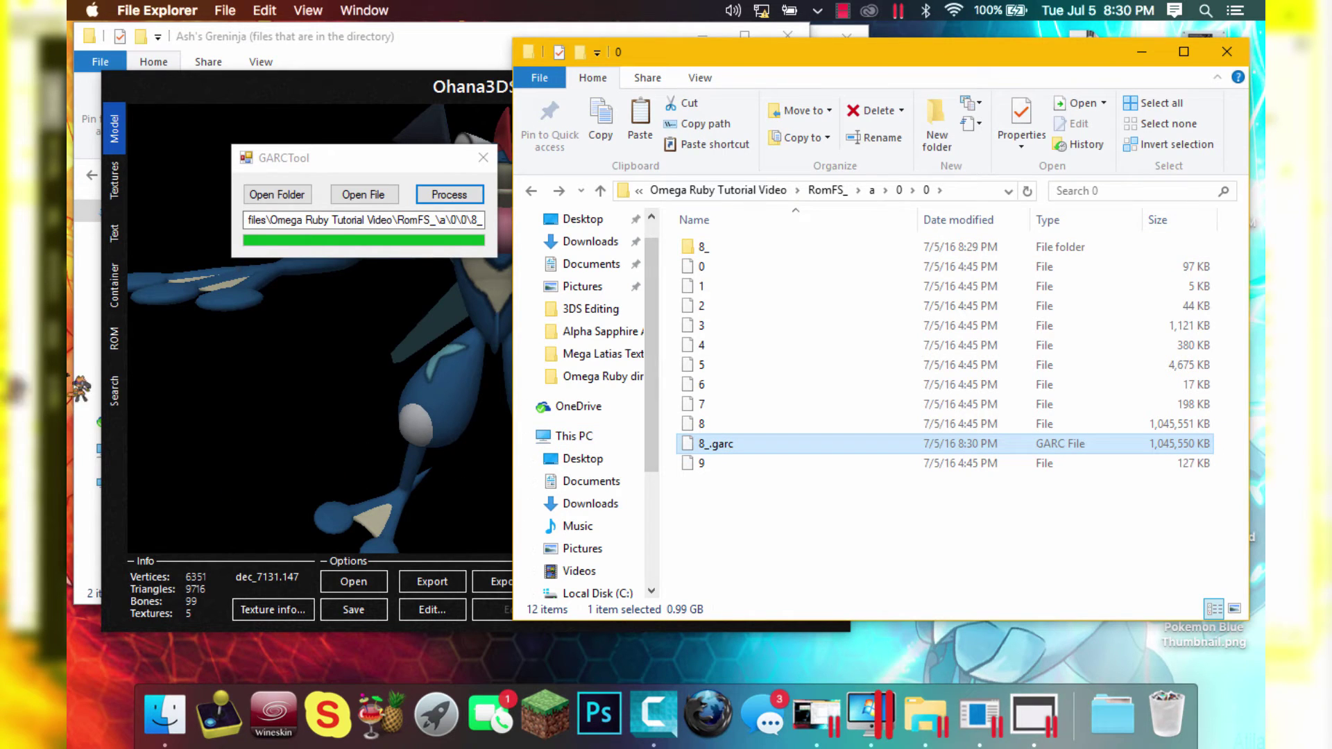
{"action": "left_click", "coordinate": [379, 37]}
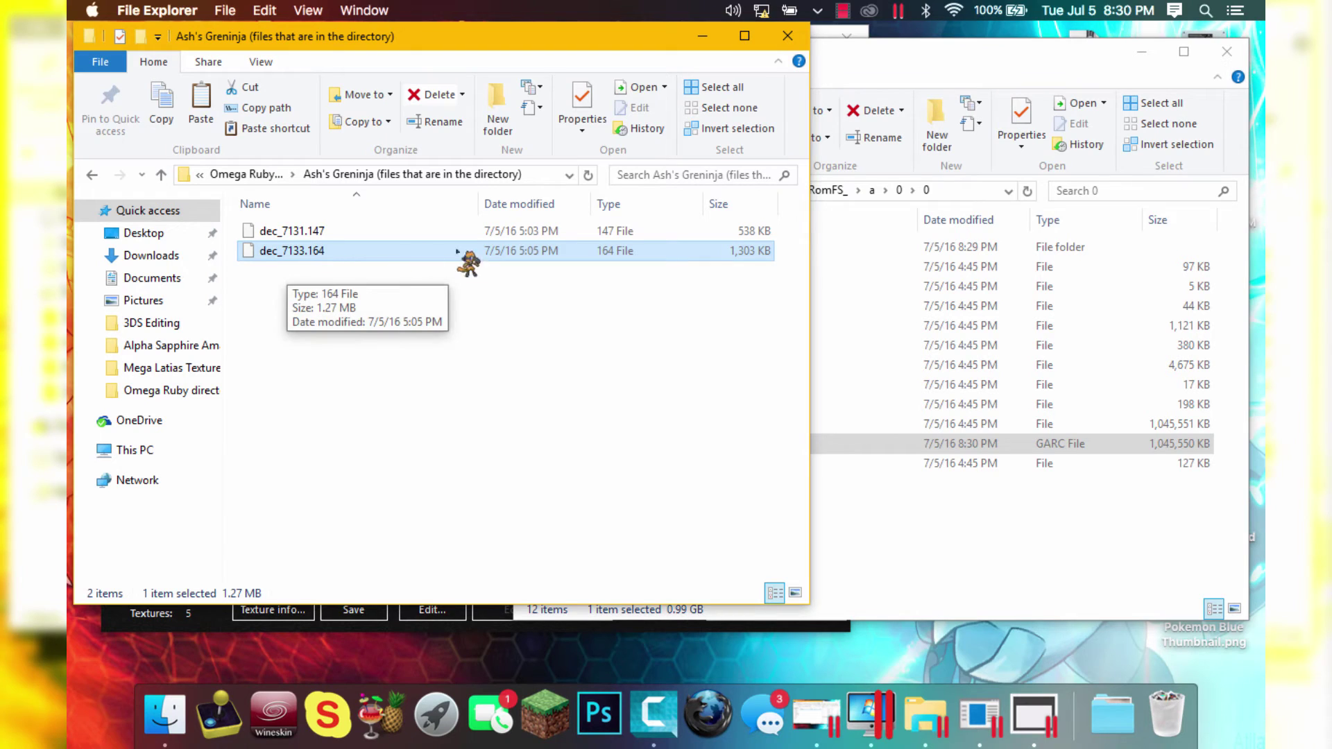
{"action": "left_click", "coordinate": [726, 441]}
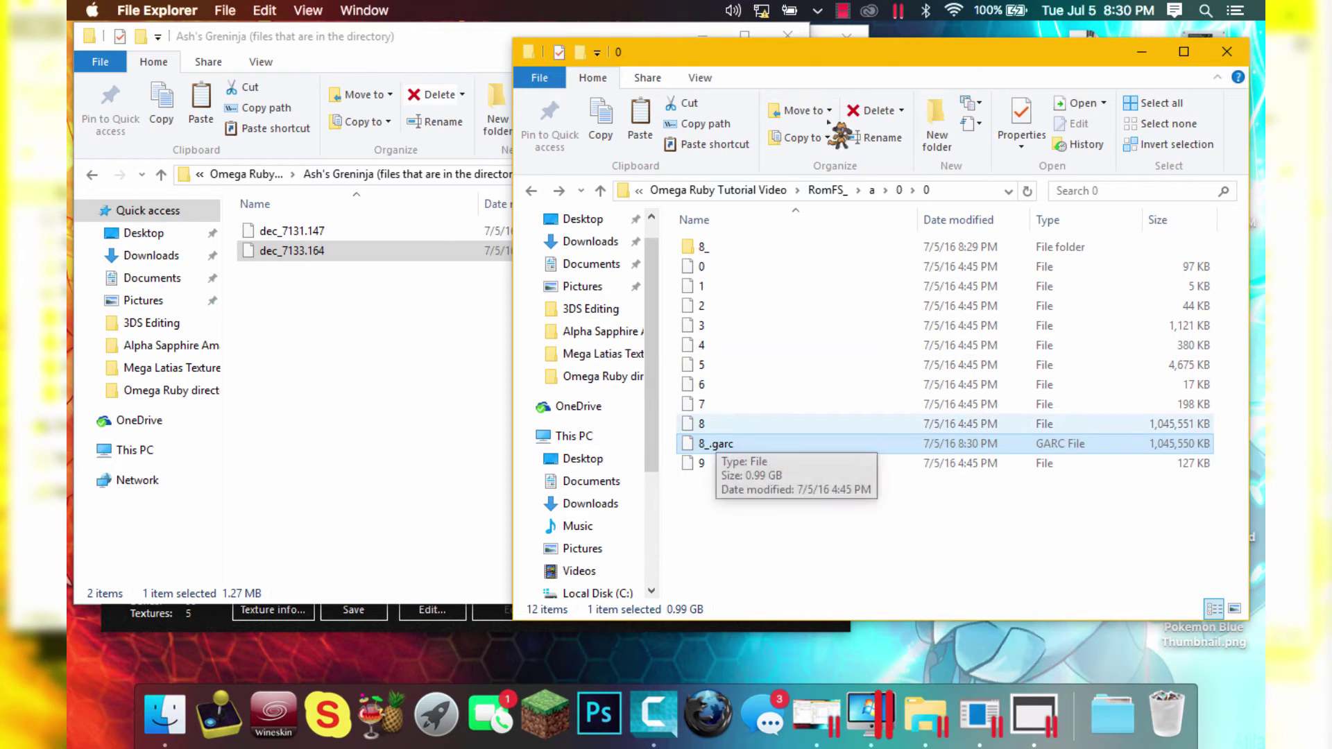
Delete the original file 8 and rename 8_.garc to 8 without an extension, accepting the extension change
{"action": "left_click", "coordinate": [722, 424]}
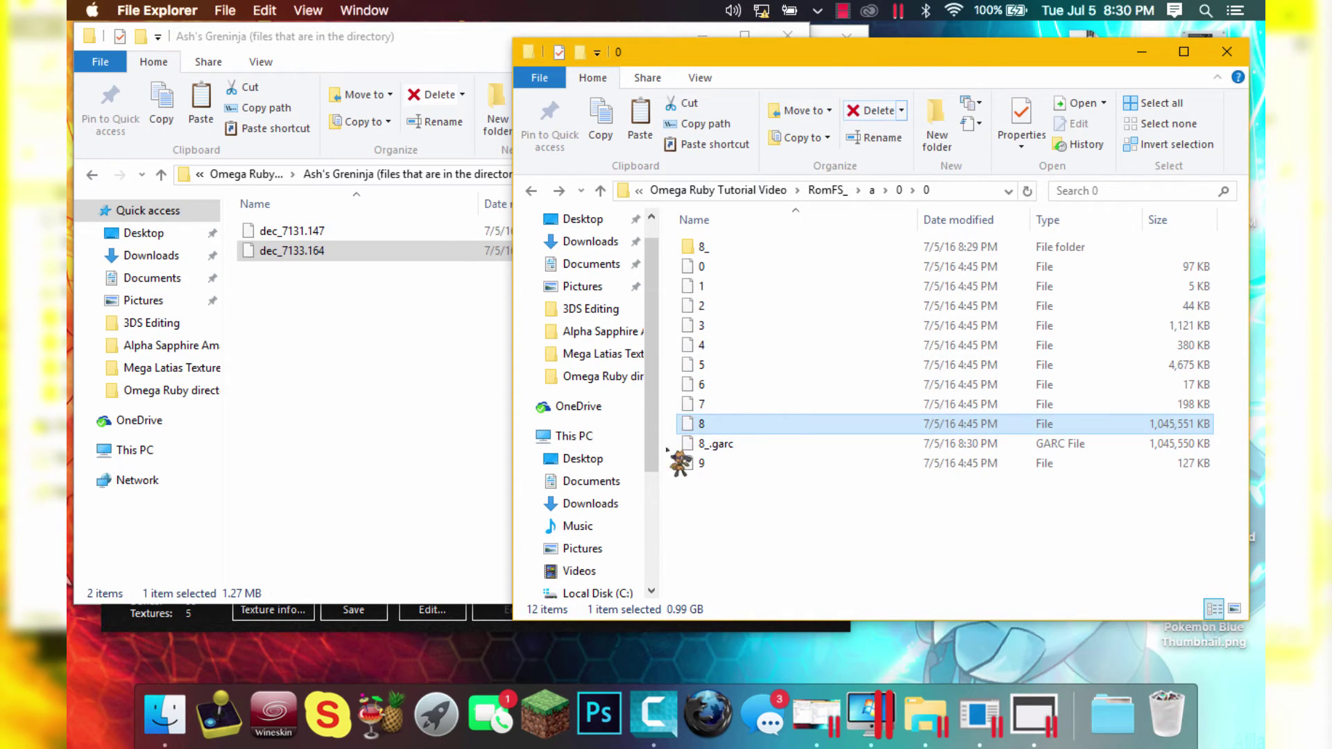
{"action": "left_click", "coordinate": [878, 112]}
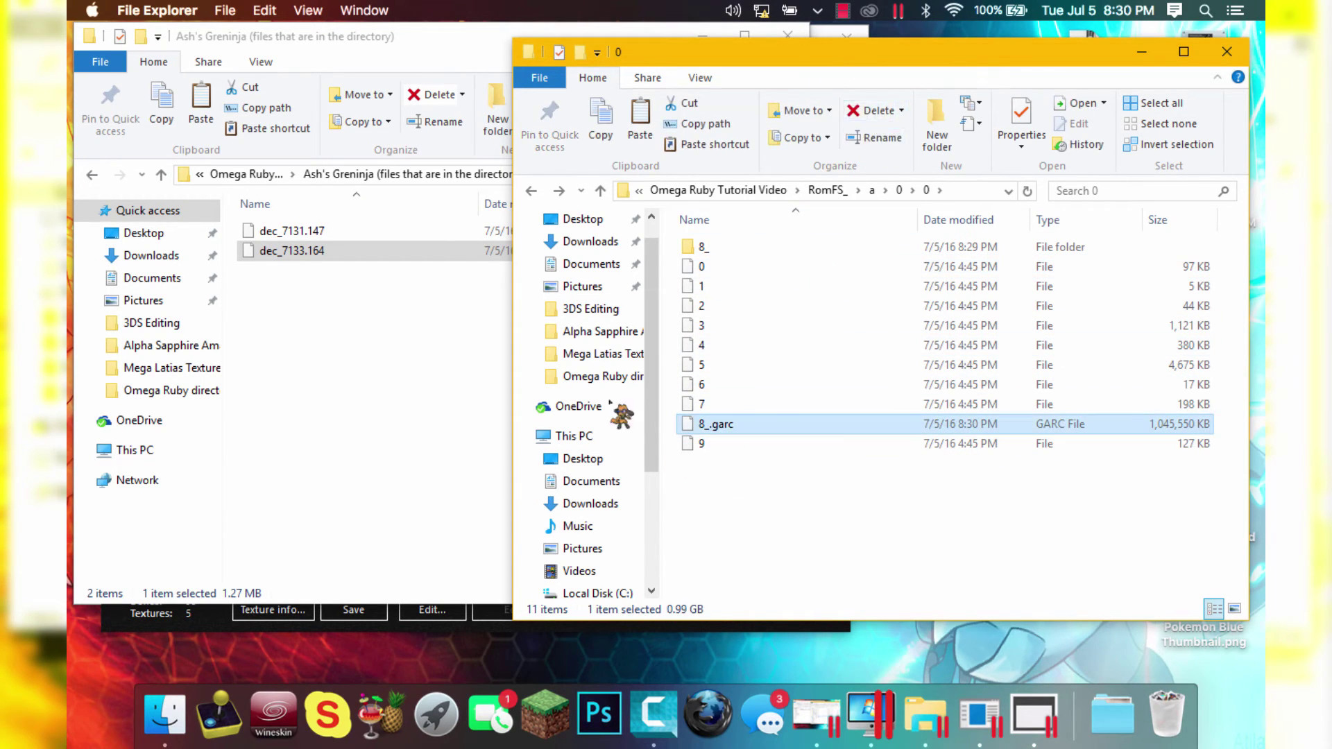
{"action": "left_click", "coordinate": [718, 425]}
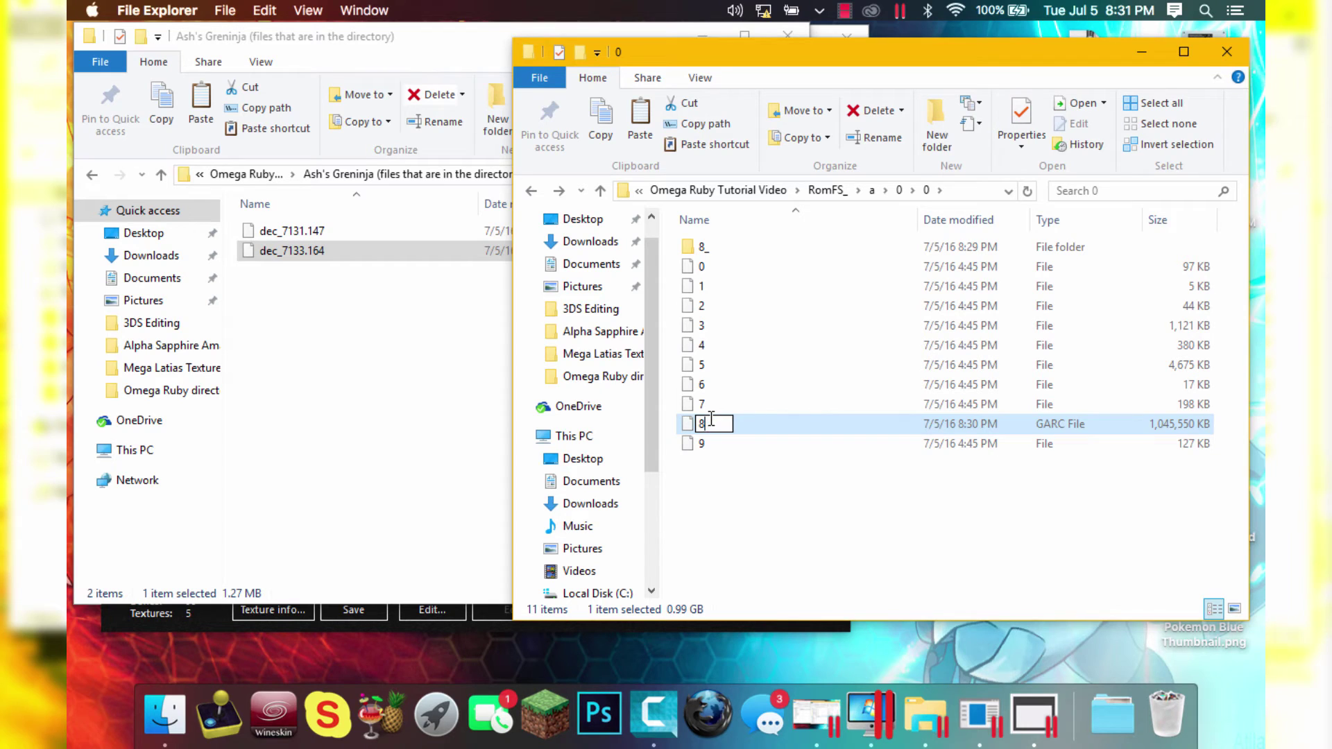
{"action": "type", "text": "8"}
{"action": "key", "text": "Return"}
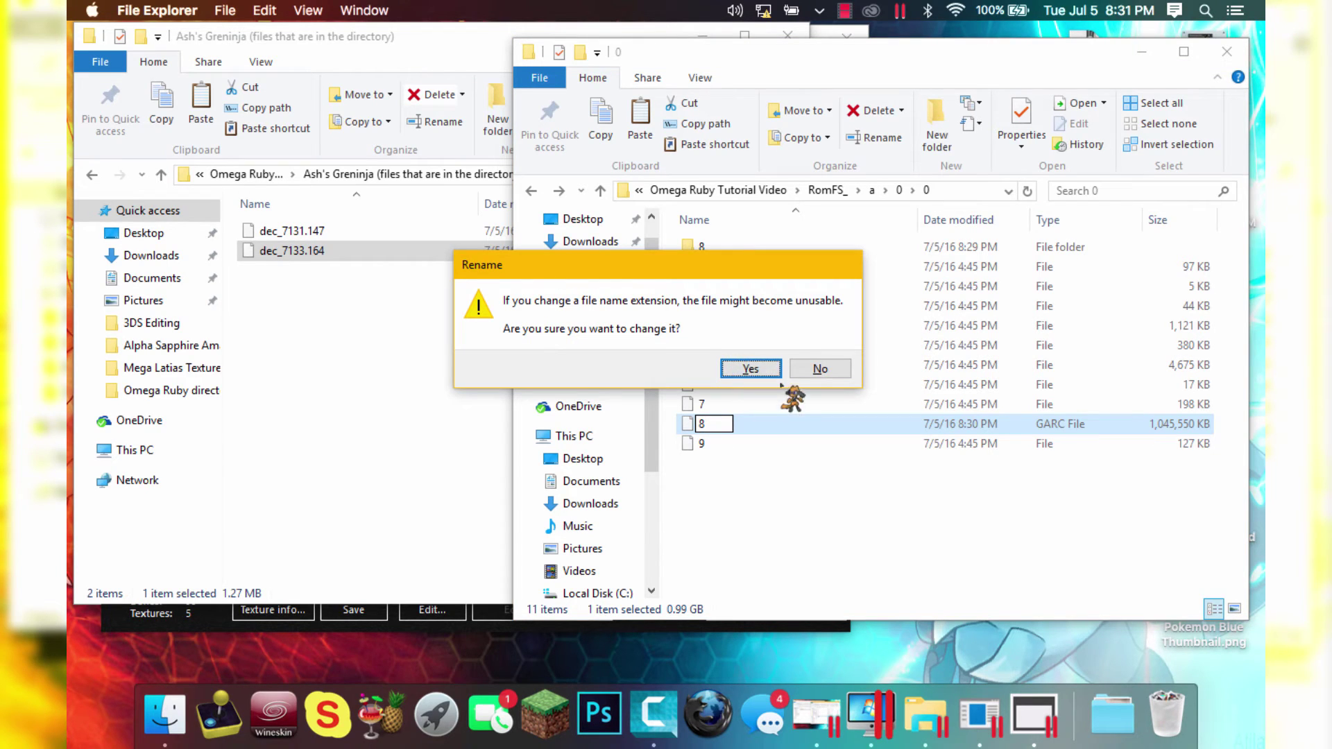
{"action": "left_click", "coordinate": [752, 368]}
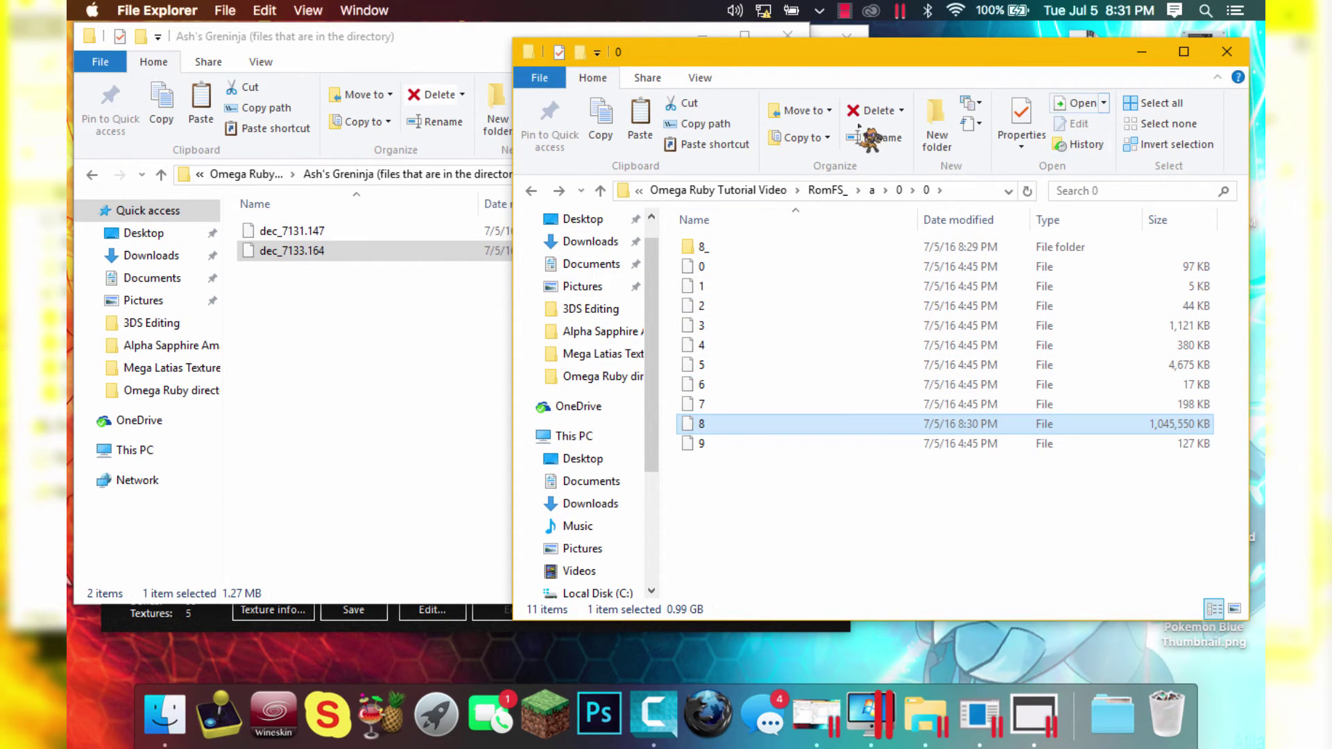
Check whether the folder view is set to show file name extensions
{"action": "left_click", "coordinate": [698, 78]}
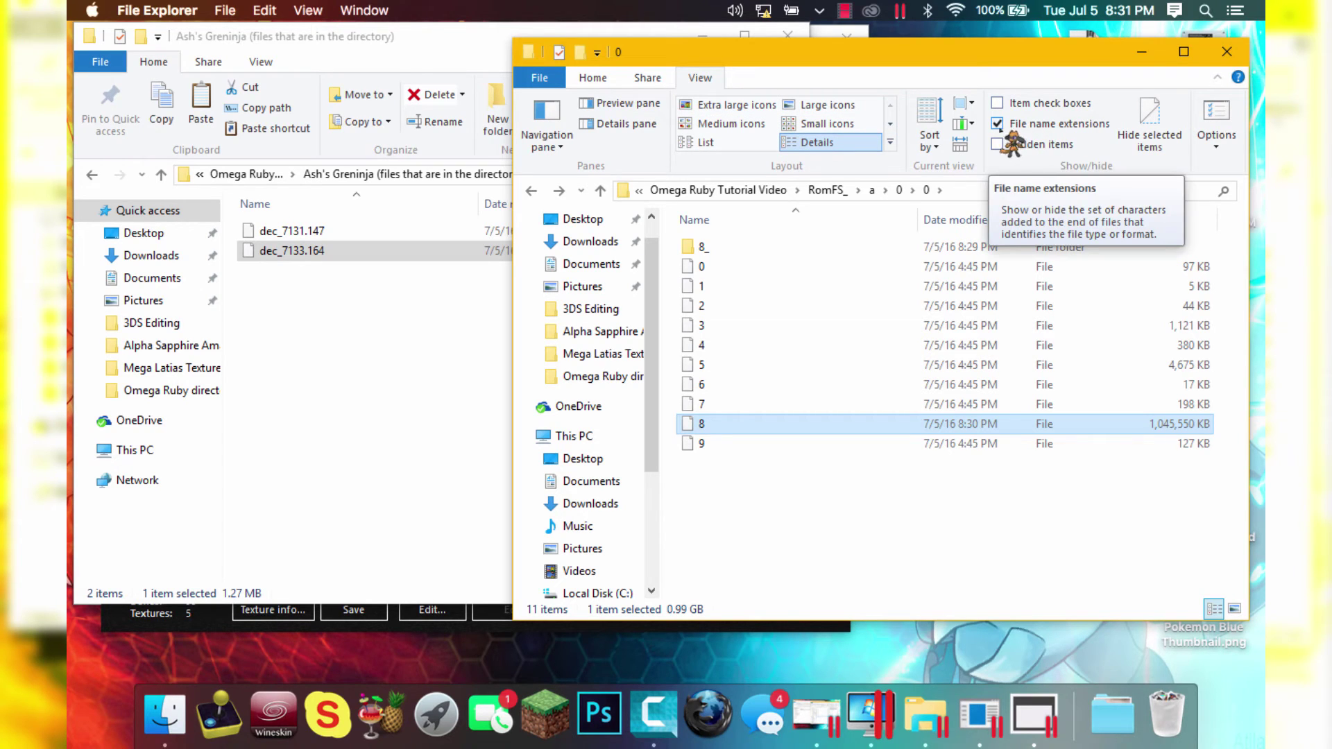
{"action": "left_click", "coordinate": [595, 78]}
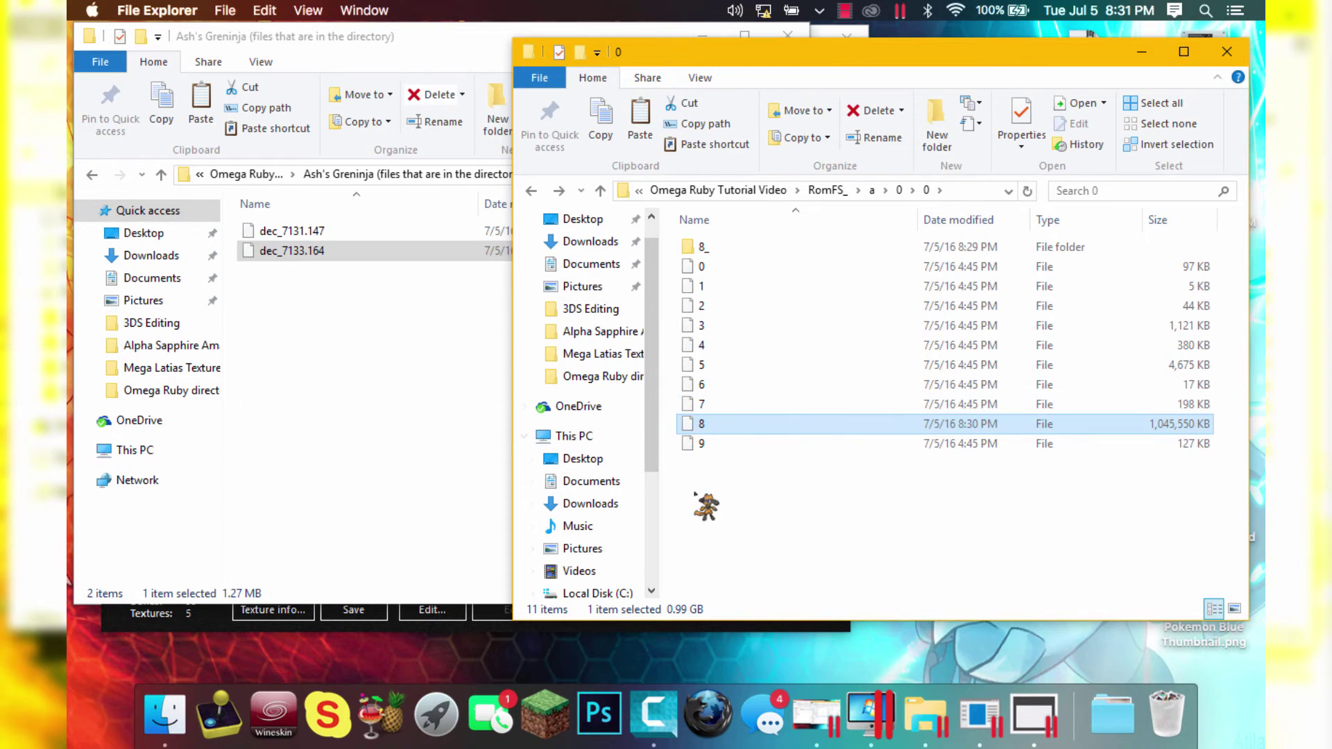
Delete the extracted 8_ folder from a/0/0, keeping the repacked file 8
{"action": "left_click", "coordinate": [703, 247]}
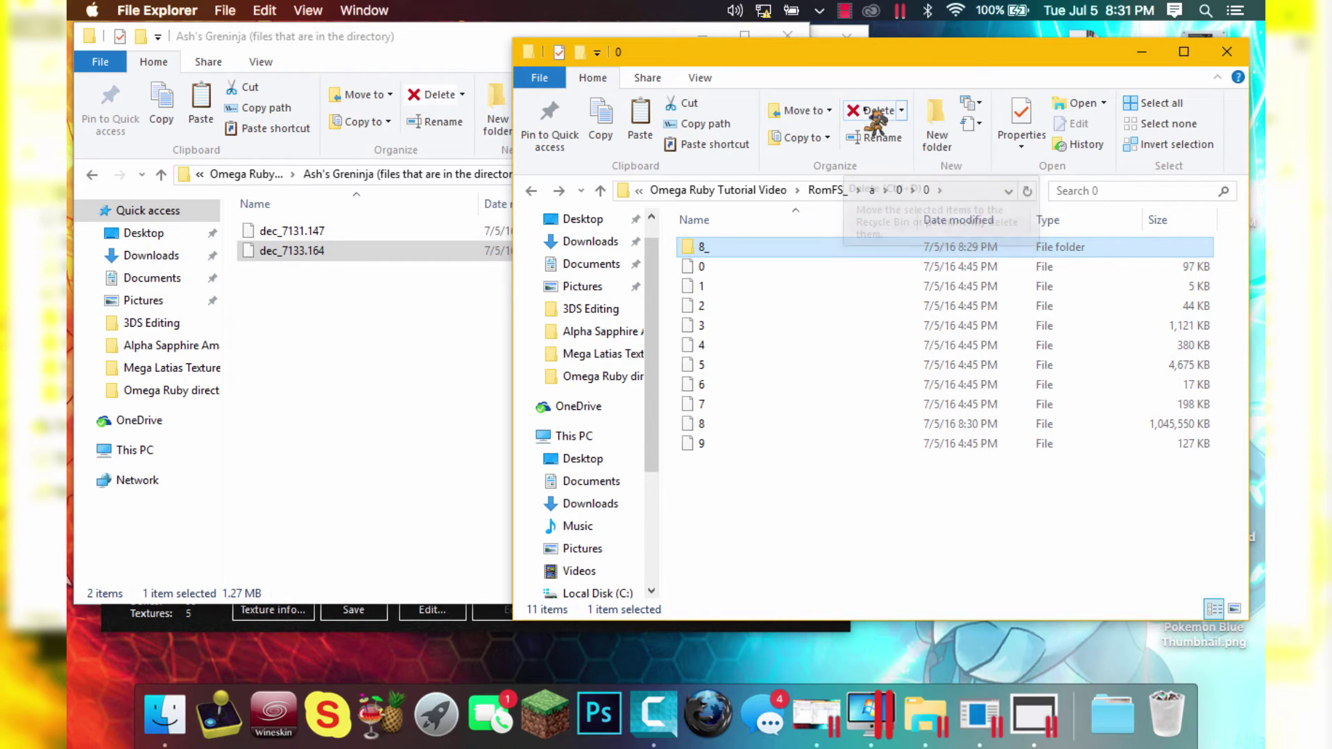
{"action": "left_click", "coordinate": [868, 111]}
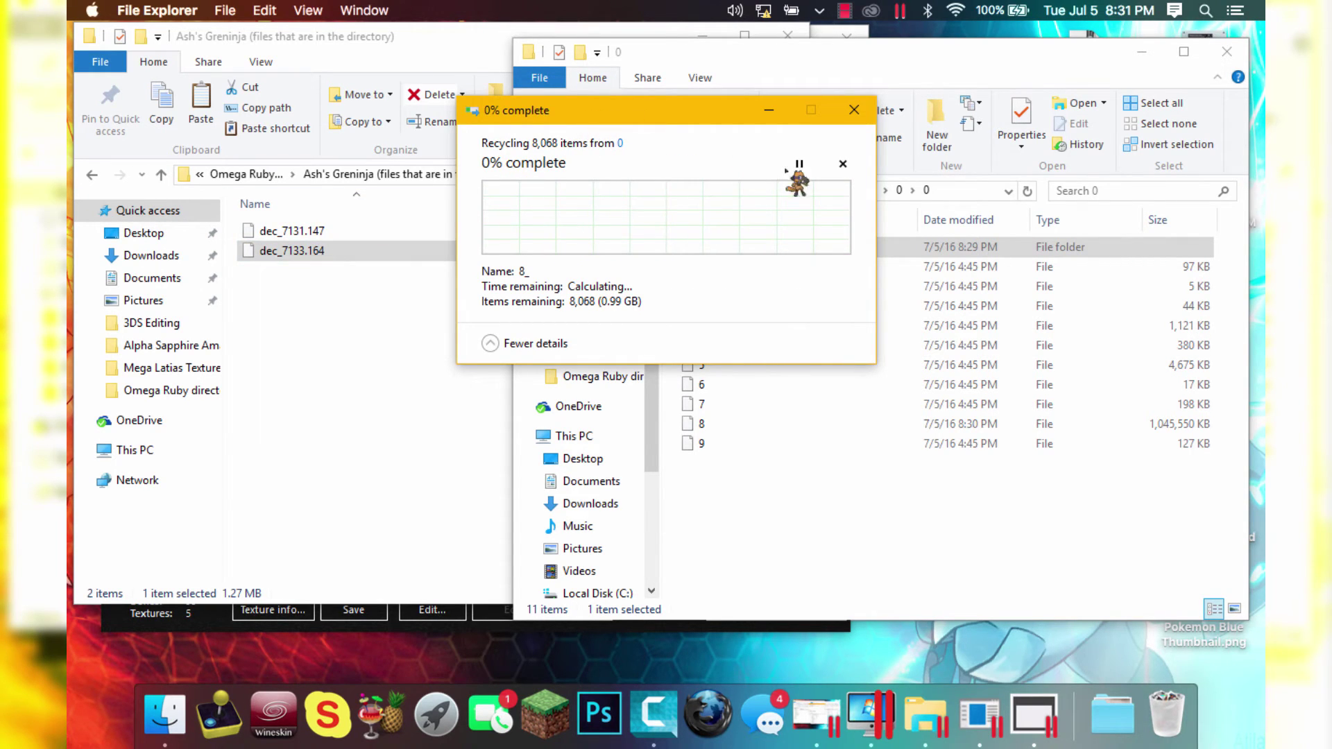
{"action": "left_click_drag", "start_coordinate": [864, 242], "coordinate": [784, 229]}
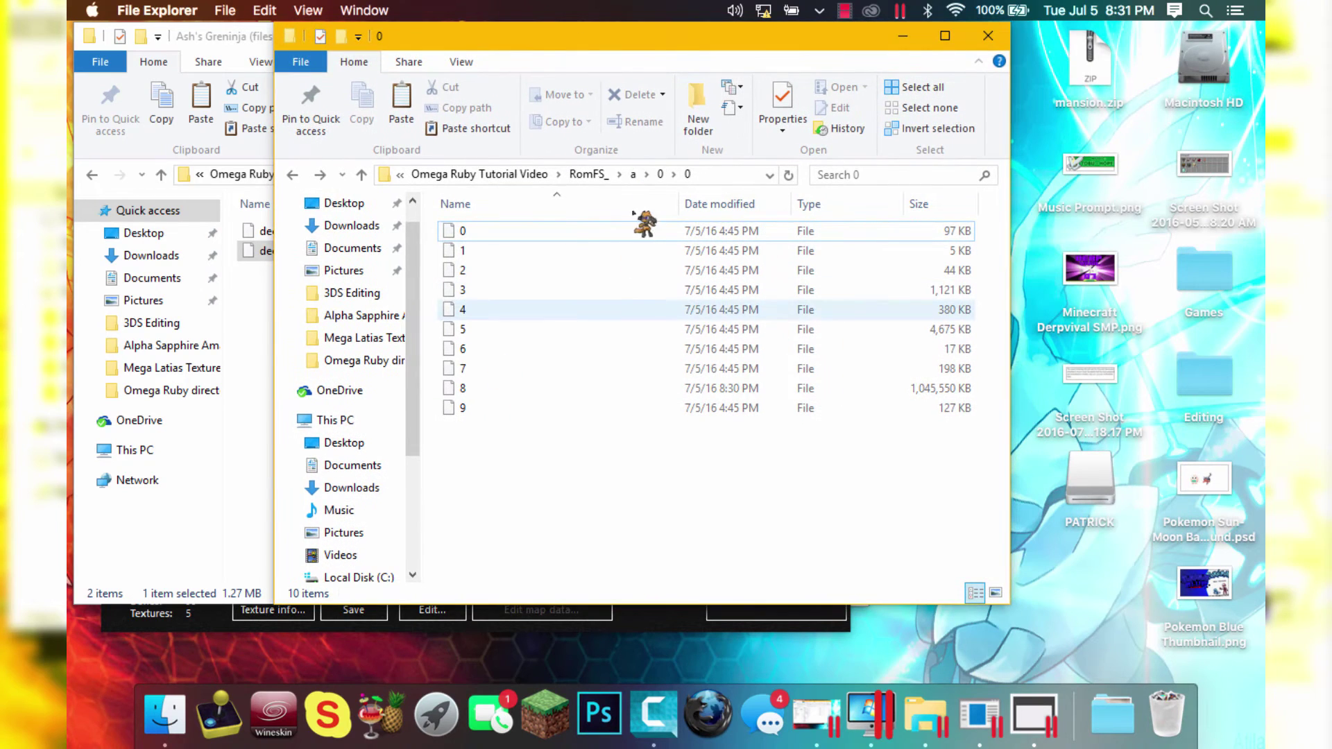
Go back up through RomFS_ to the Omega Ruby Tutorial Video folder
{"action": "left_click", "coordinate": [459, 389]}
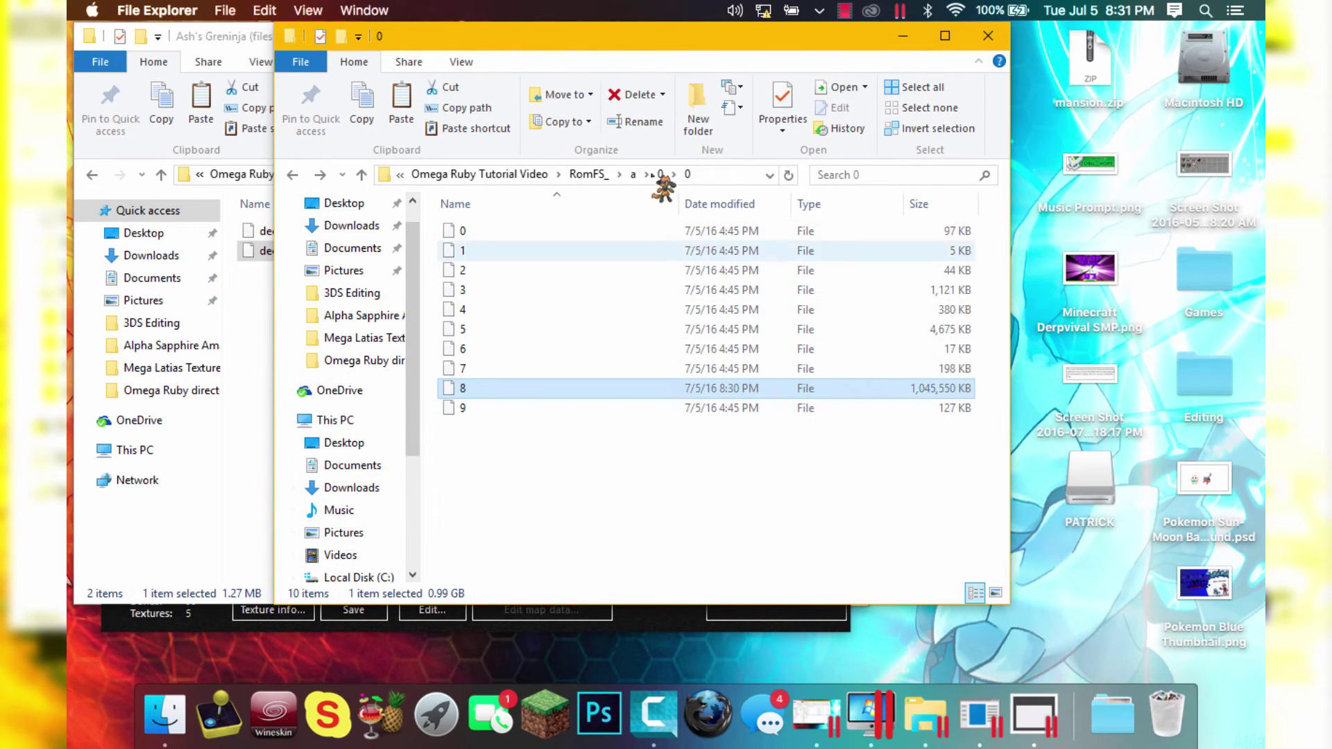
{"action": "left_click", "coordinate": [588, 174]}
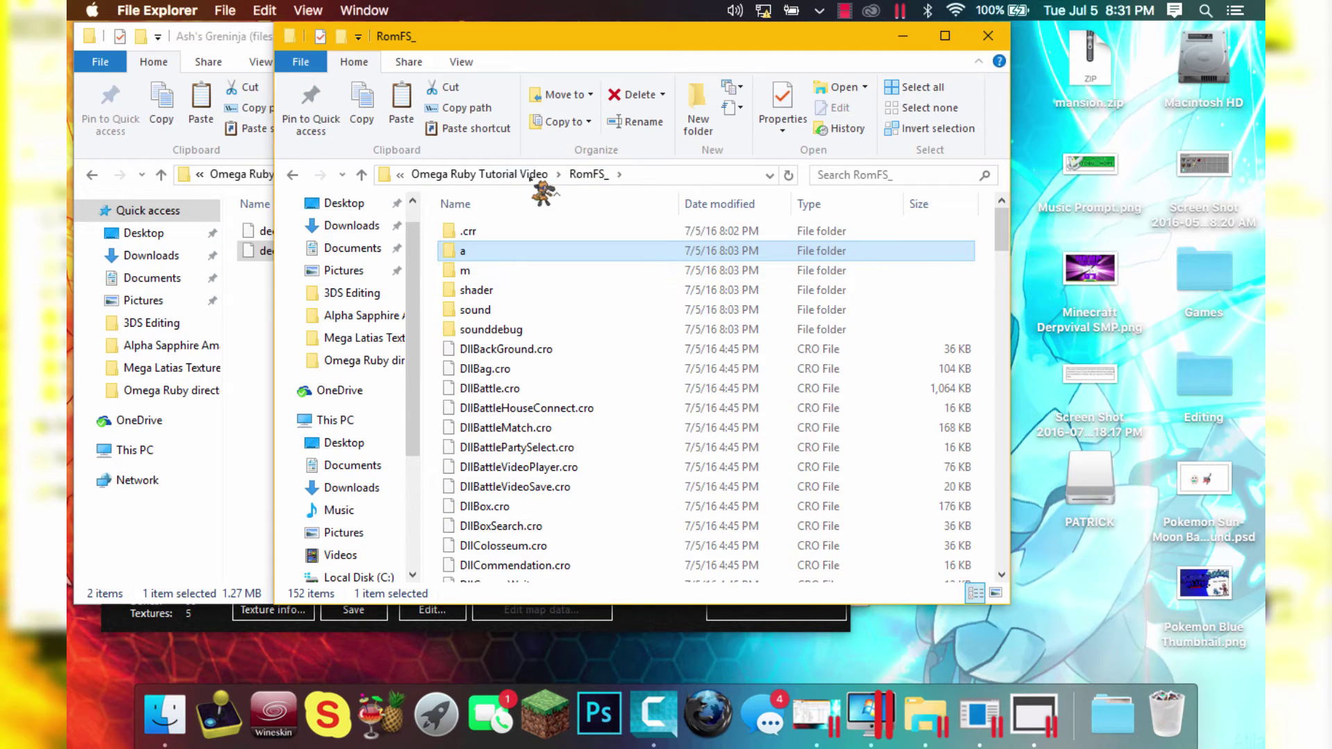
{"action": "left_click", "coordinate": [548, 174]}
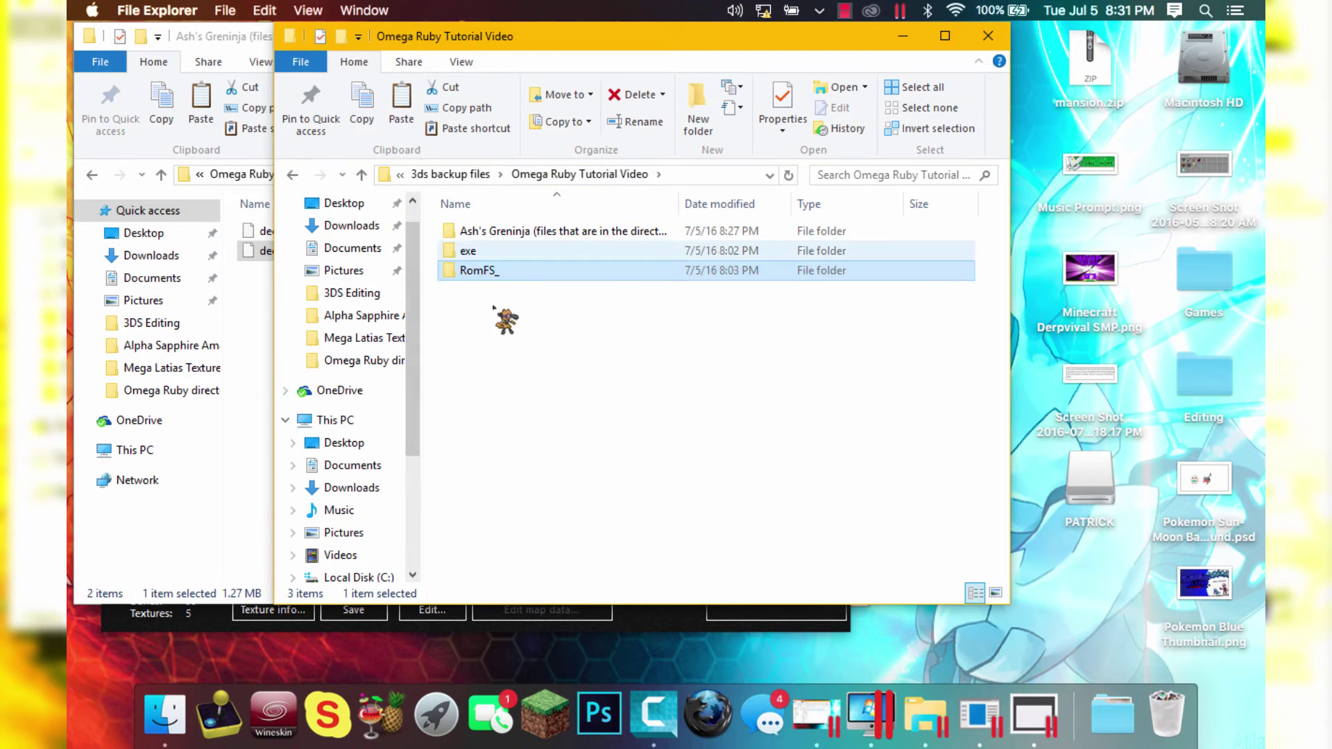
{"action": "left_click_drag", "start_coordinate": [493, 309], "coordinate": [425, 216]}
{"action": "left_click_drag", "start_coordinate": [463, 269], "coordinate": [451, 243]}
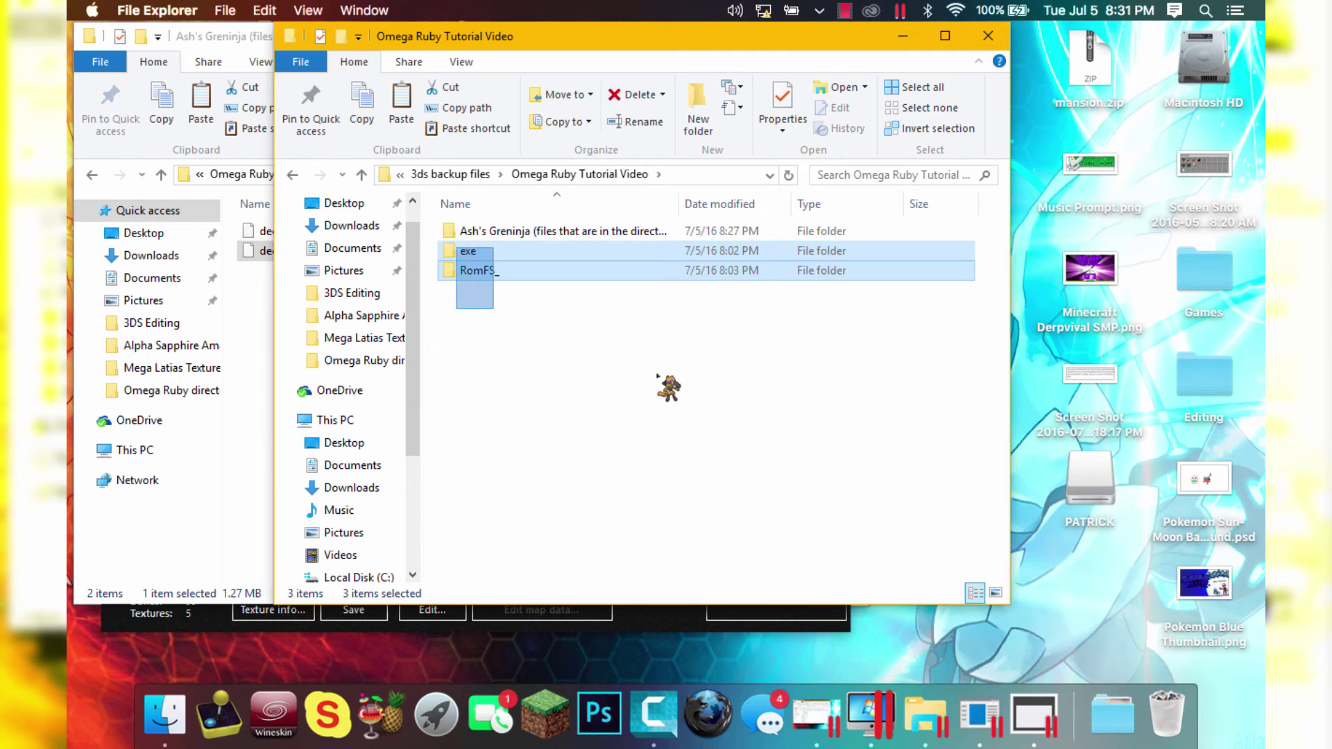
{"action": "left_click", "coordinate": [657, 376]}
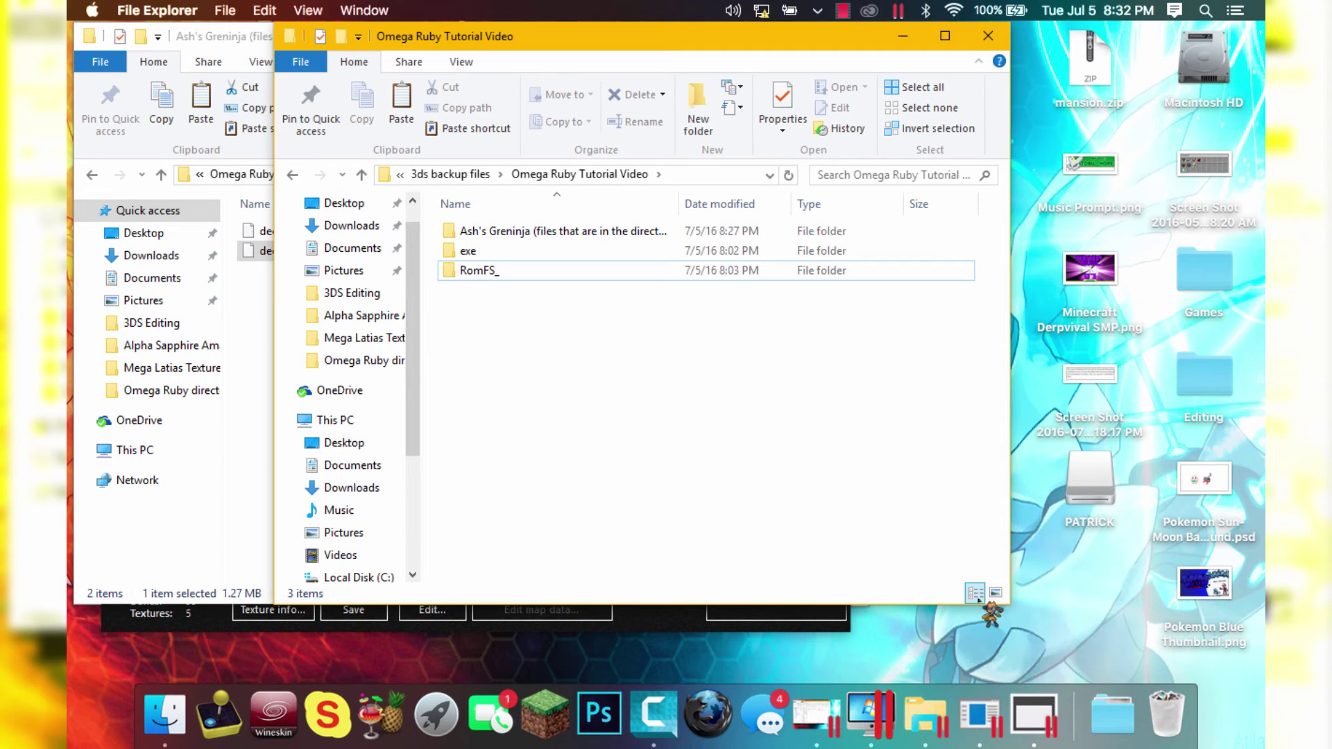
{"action": "left_click_drag", "start_coordinate": [979, 601], "coordinate": [948, 535]}
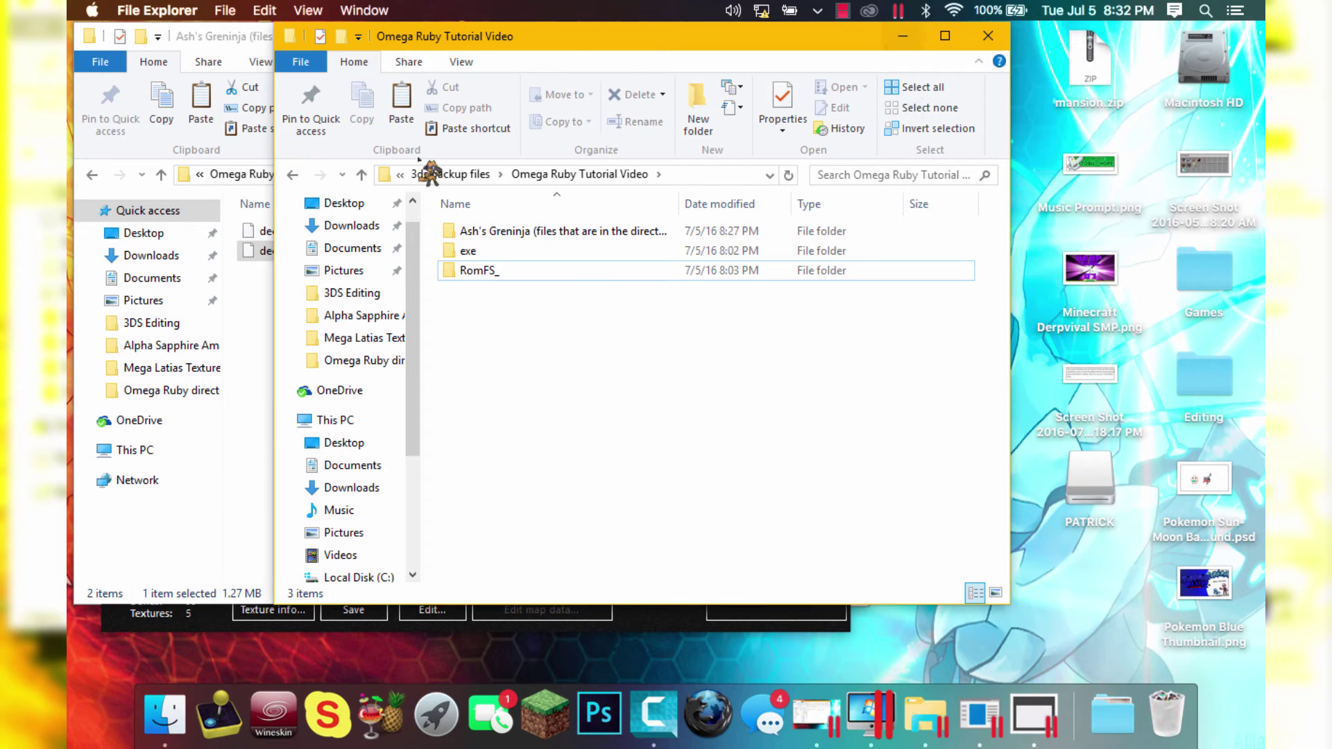
Select the exe and RomFS_ folders together in the Omega Ruby Tutorial Video folder and reposition the window
{"action": "left_click", "coordinate": [517, 272]}
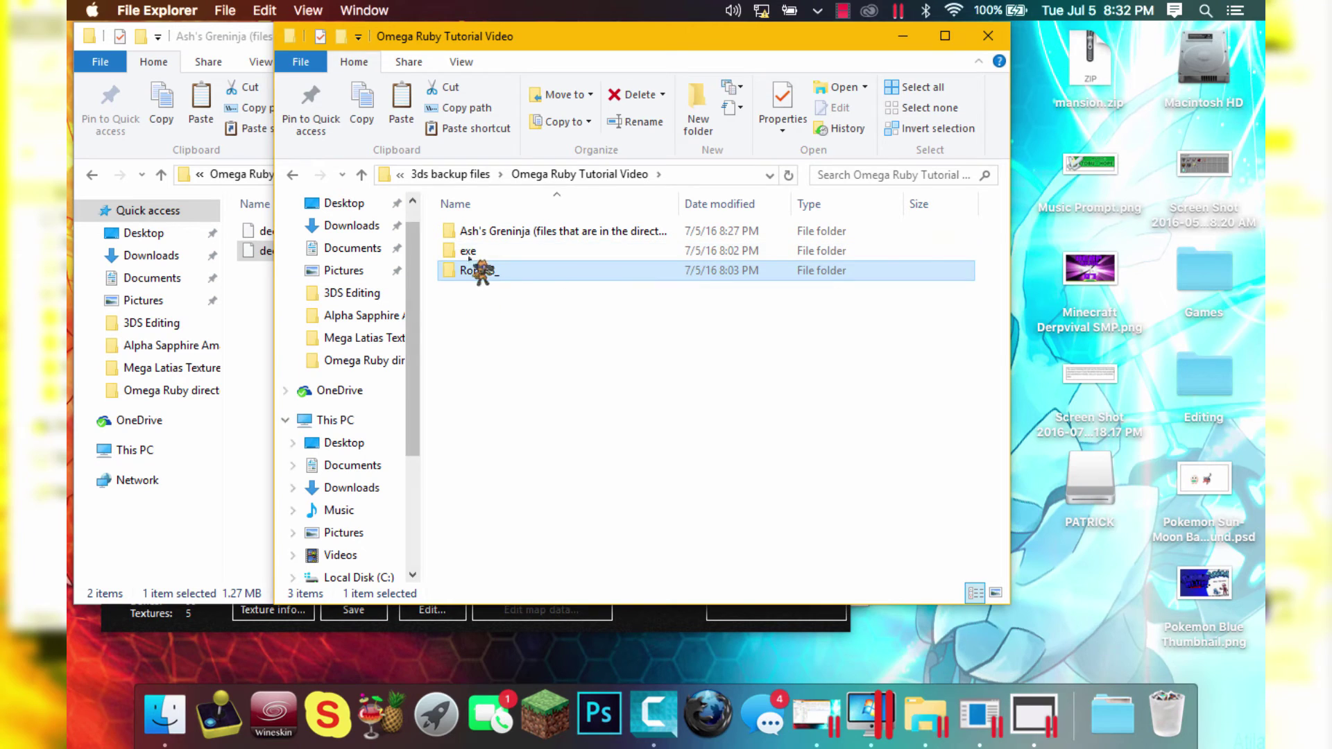
{"action": "left_click_drag", "start_coordinate": [493, 265], "coordinate": [503, 386]}
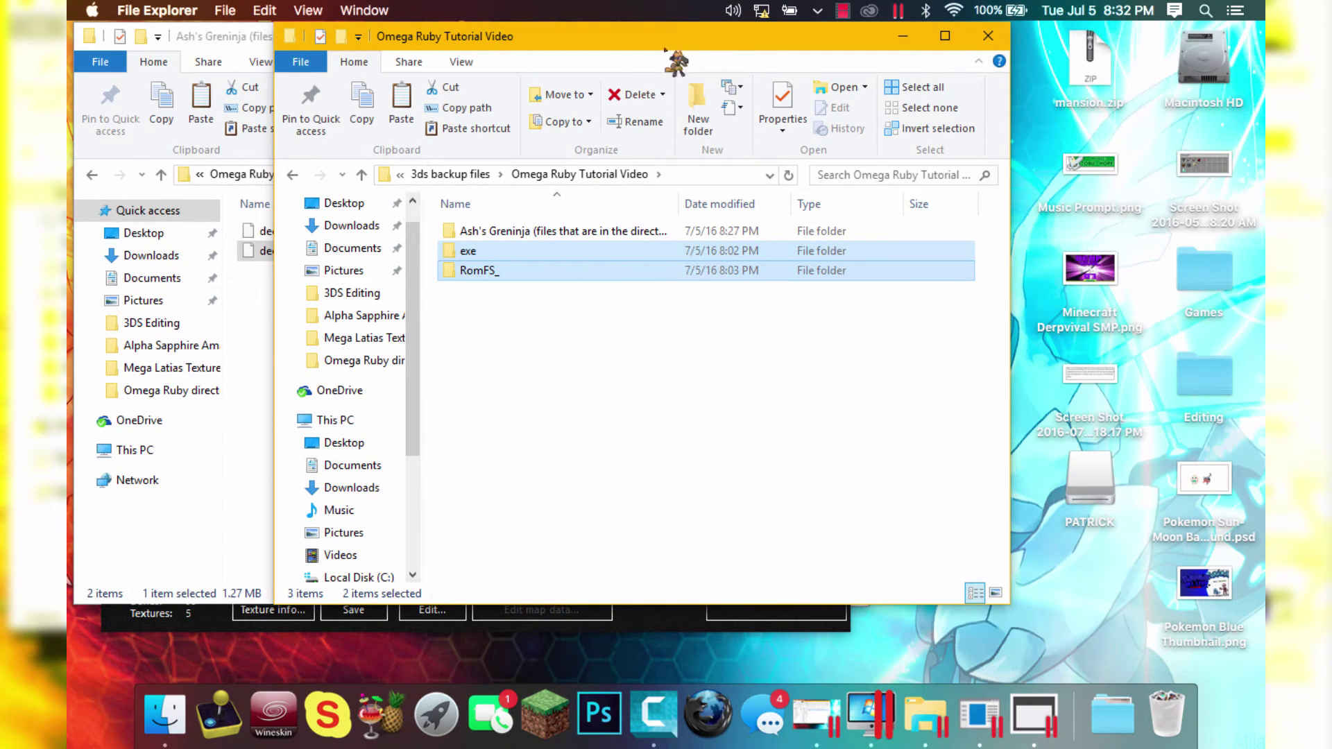
{"action": "left_click_drag", "start_coordinate": [886, 68], "coordinate": [768, 63]}
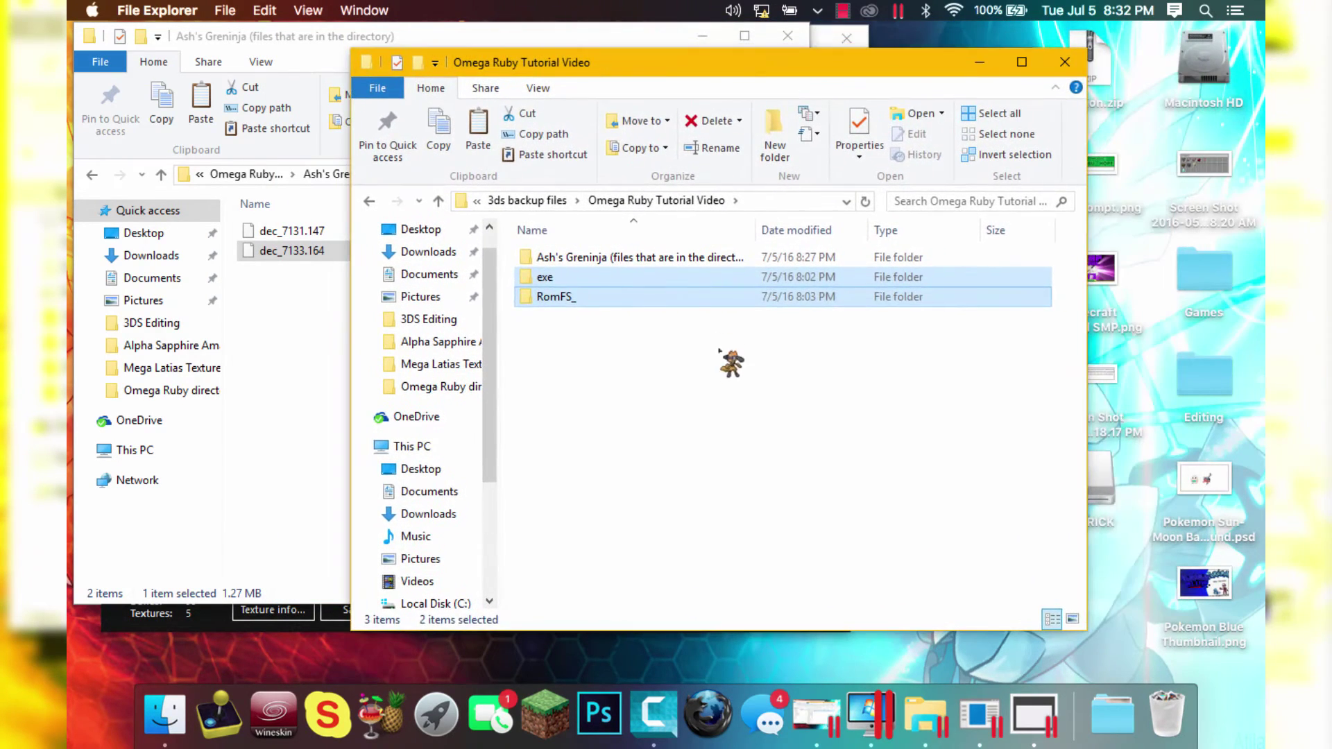